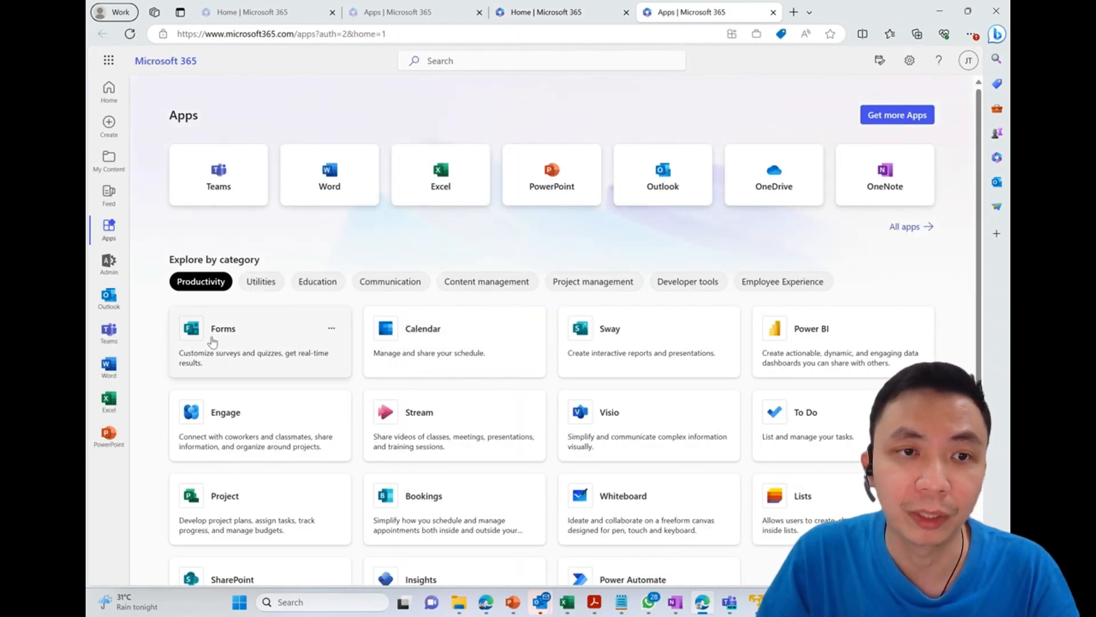
Open Microsoft Forms from the Productivity apps and show the full template gallery
{"action": "left_click", "coordinate": [212, 341]}
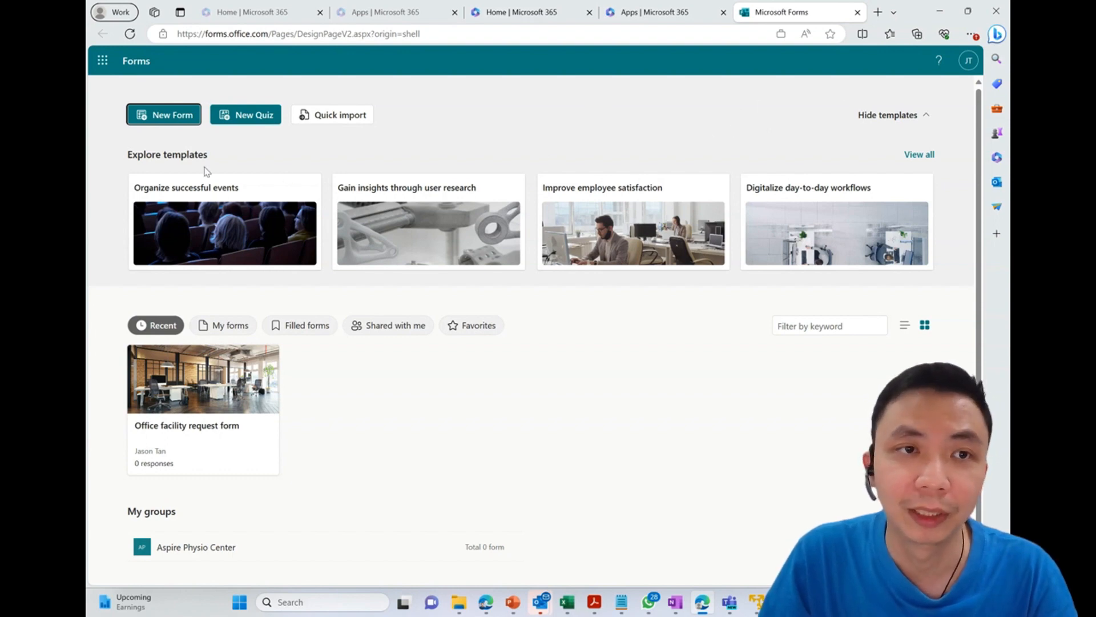
{"action": "left_click", "coordinate": [921, 155]}
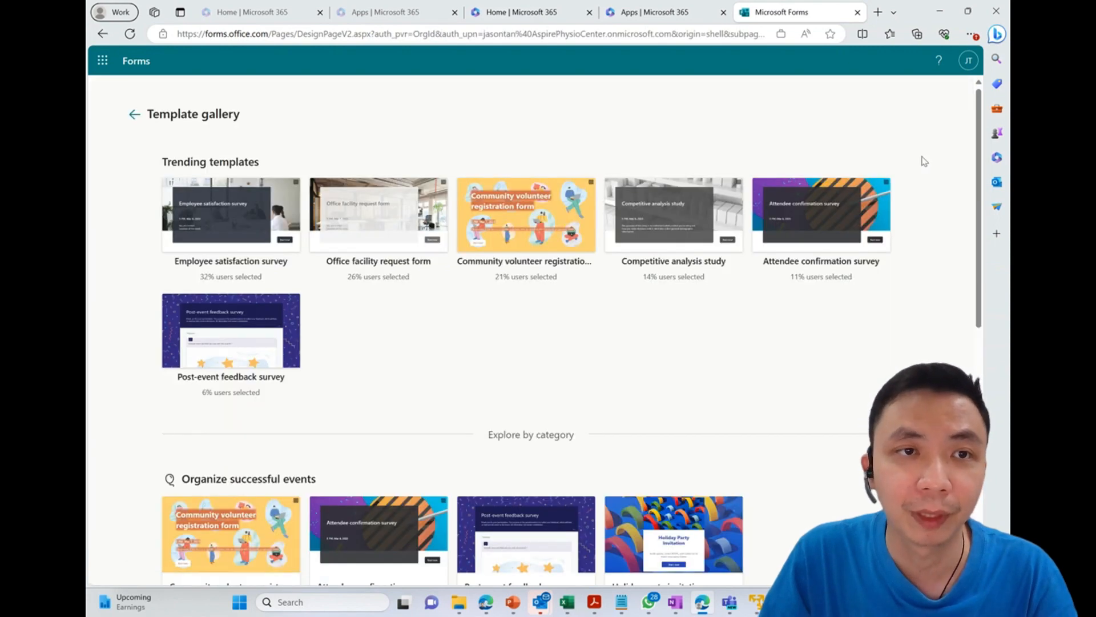
Browse the template gallery's categories for events, user research, employee satisfaction and day-to-day workflows
{"action": "scroll", "coordinate": [908, 195], "scroll_direction": "down", "scroll_amount": 5}
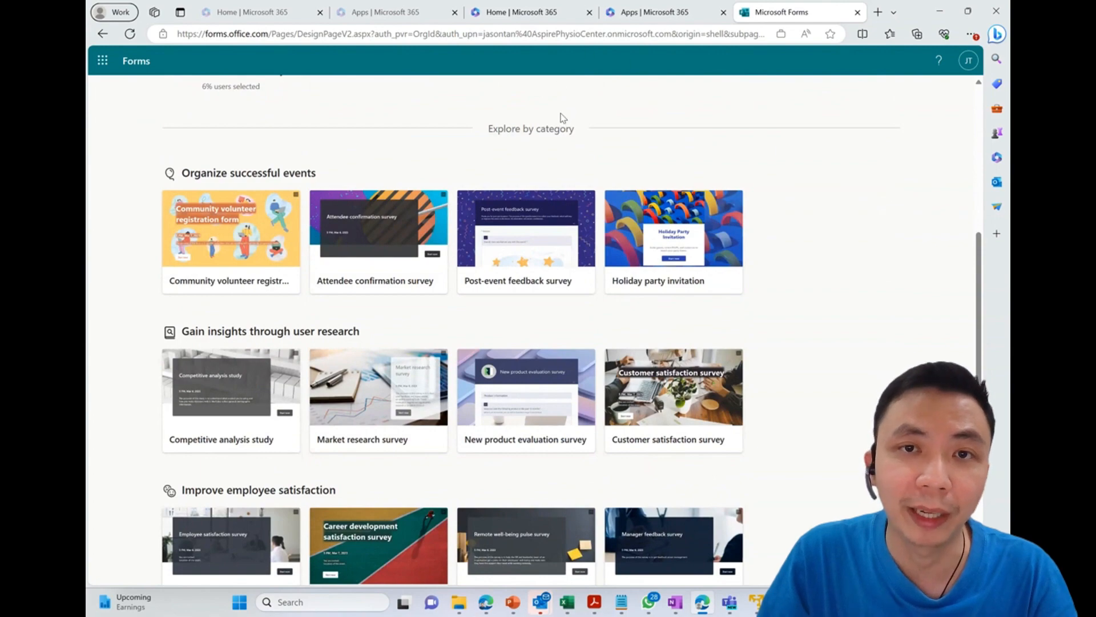
{"action": "scroll", "coordinate": [827, 158], "scroll_direction": "up", "scroll_amount": 5}
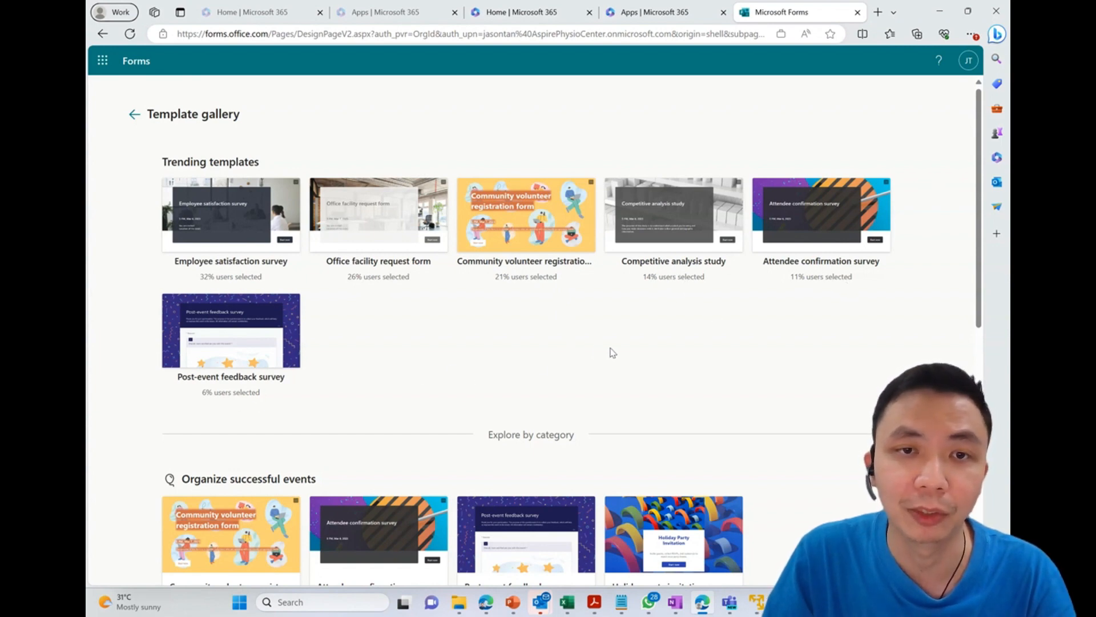
{"action": "scroll", "coordinate": [612, 353], "scroll_direction": "down", "scroll_amount": 4}
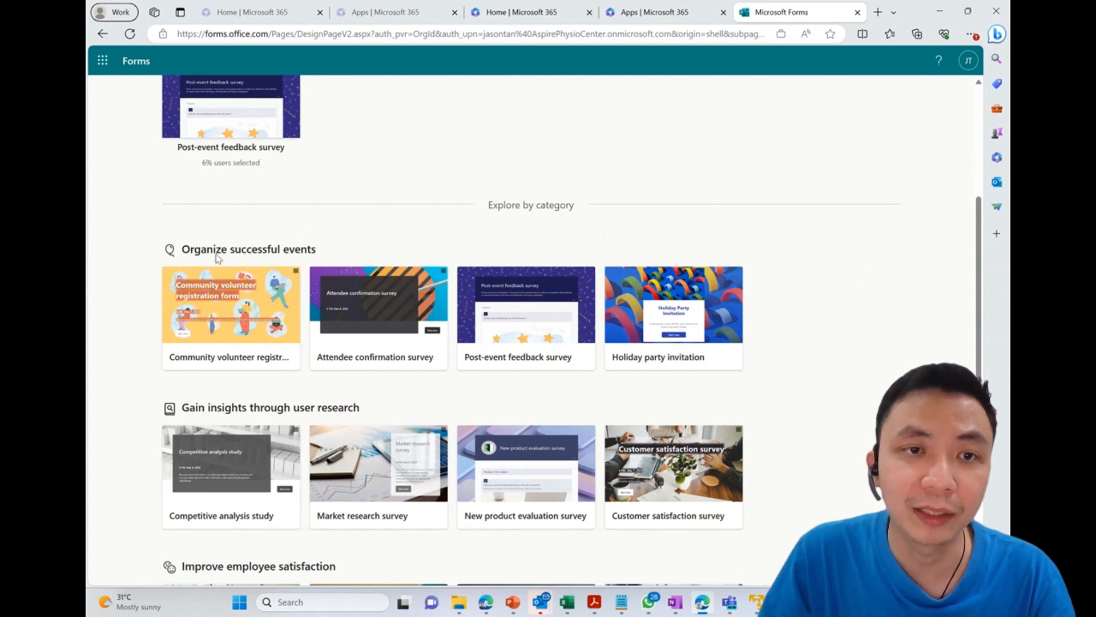
{"action": "scroll", "coordinate": [314, 246], "scroll_direction": "down", "scroll_amount": 1}
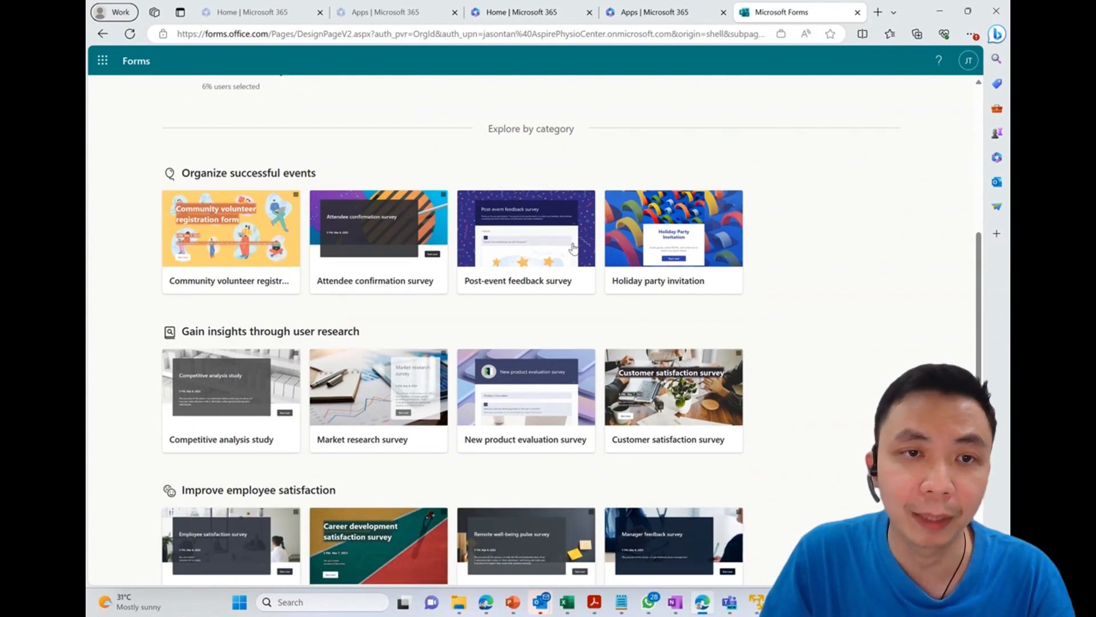
{"action": "scroll", "coordinate": [263, 260], "scroll_direction": "down", "scroll_amount": 2}
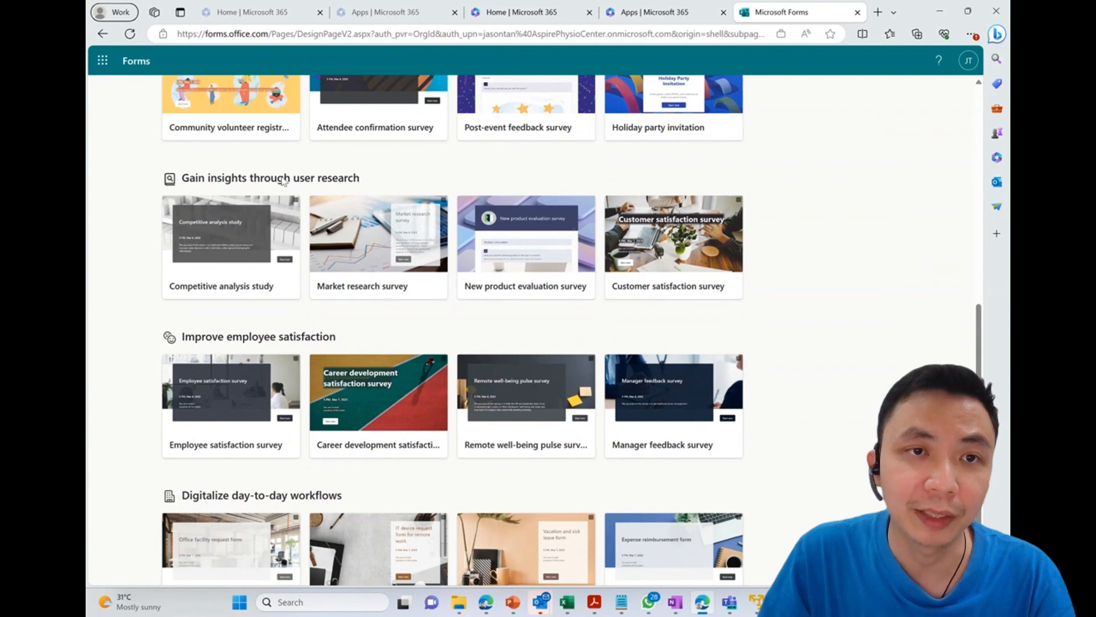
{"action": "scroll", "coordinate": [255, 281], "scroll_direction": "down", "scroll_amount": 1}
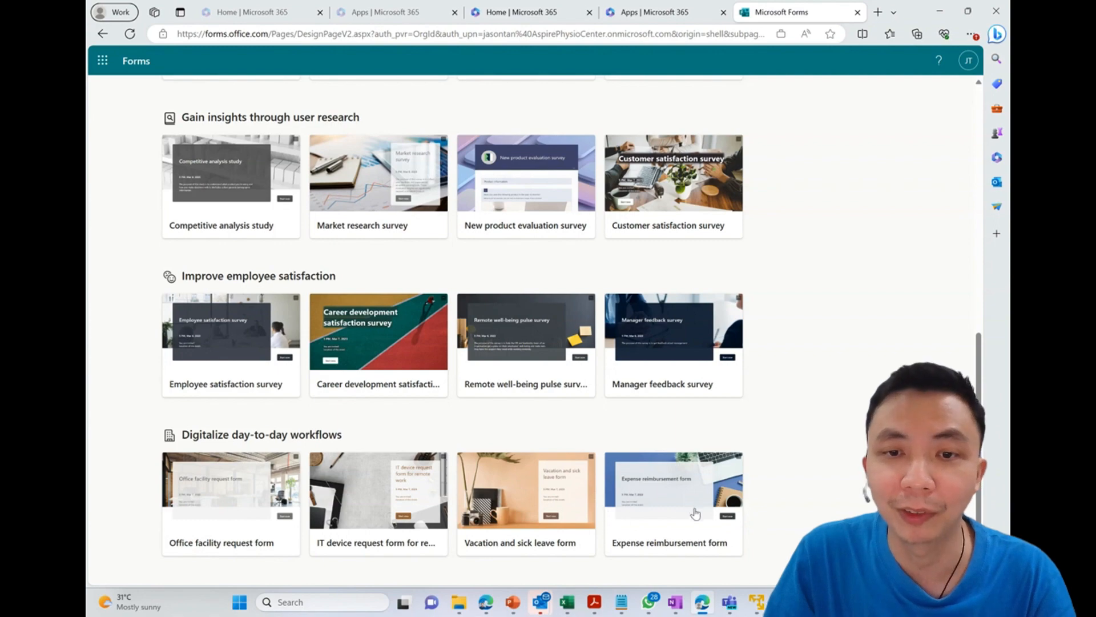
{"action": "scroll", "coordinate": [830, 466], "scroll_direction": "up", "scroll_amount": 9}
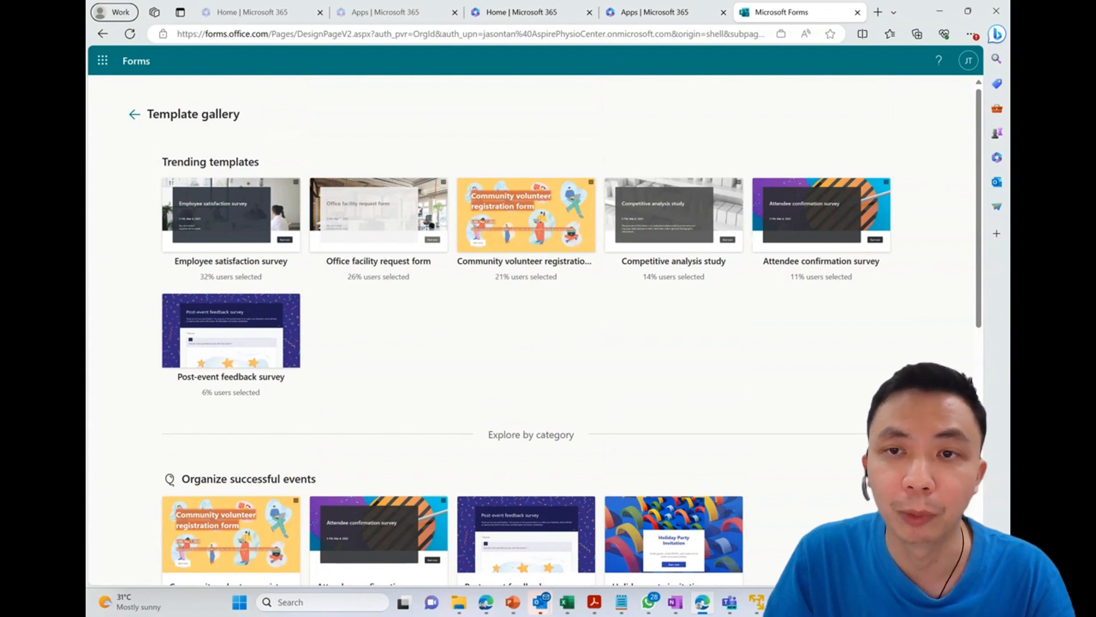
Create a form from the Office facility request form template under Digitalize day-to-day workflows
{"action": "scroll", "coordinate": [890, 382], "scroll_direction": "down", "scroll_amount": 3}
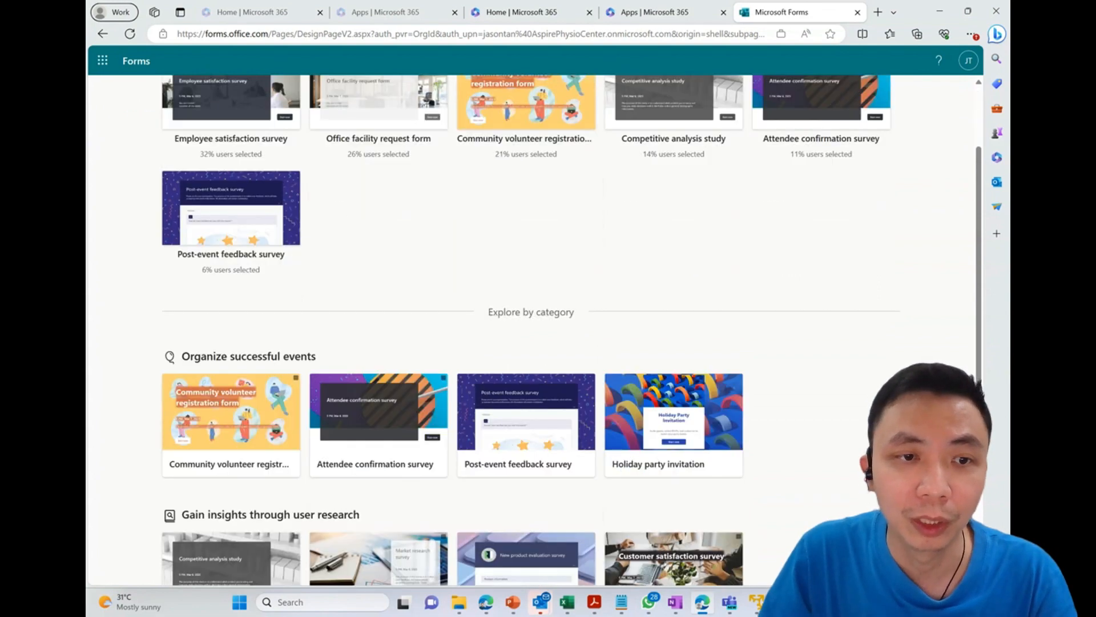
{"action": "scroll", "coordinate": [890, 381], "scroll_direction": "down", "scroll_amount": 6}
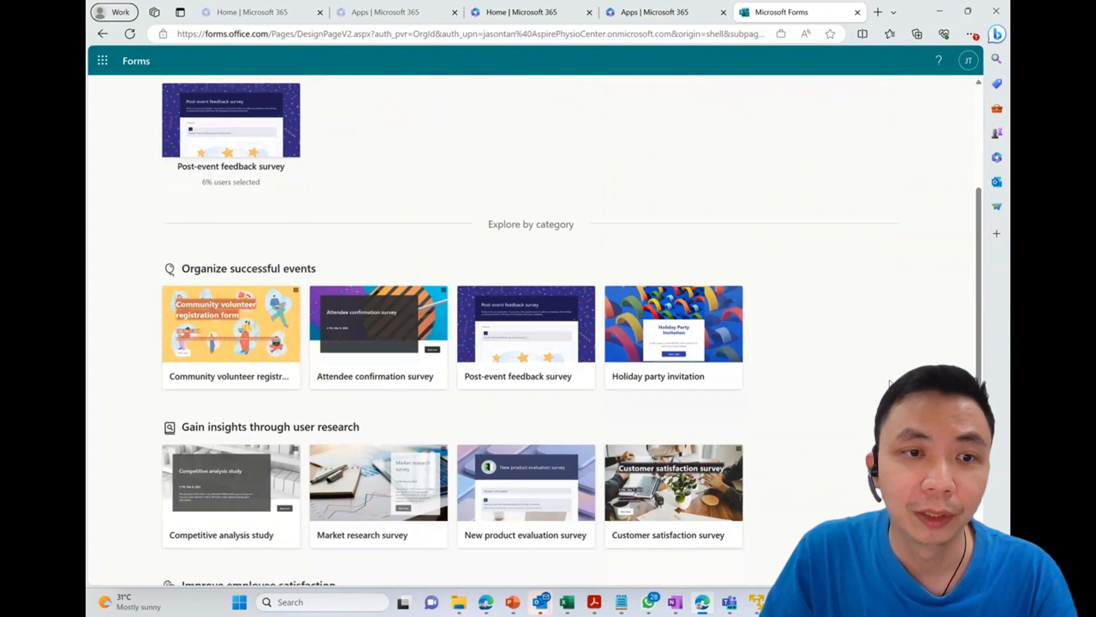
{"action": "scroll", "coordinate": [889, 382], "scroll_direction": "down", "scroll_amount": 1}
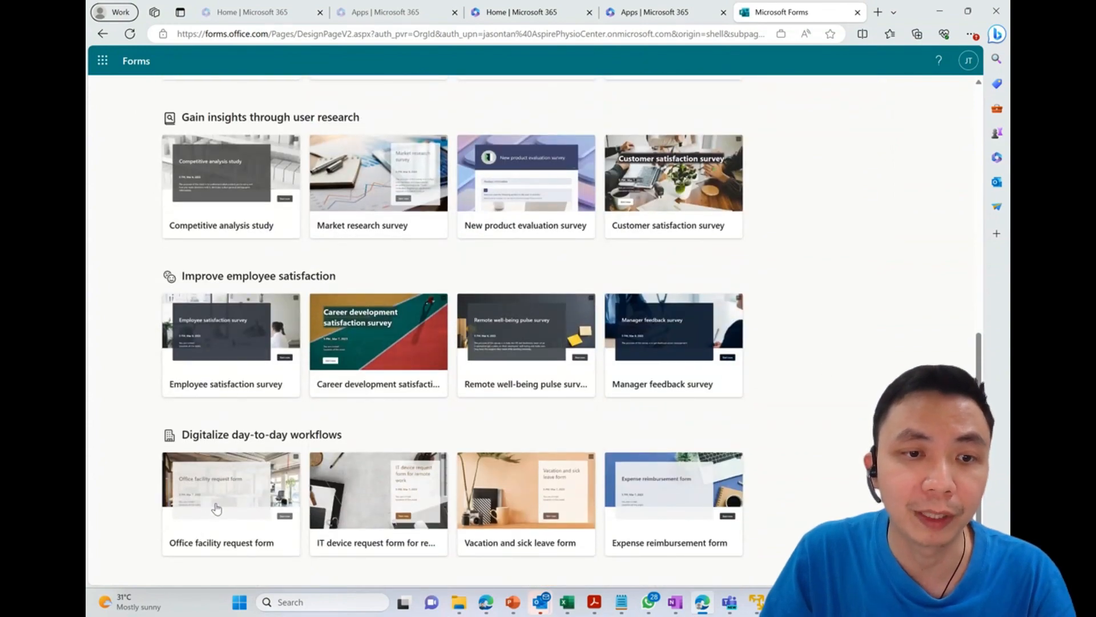
{"action": "left_click", "coordinate": [221, 510]}
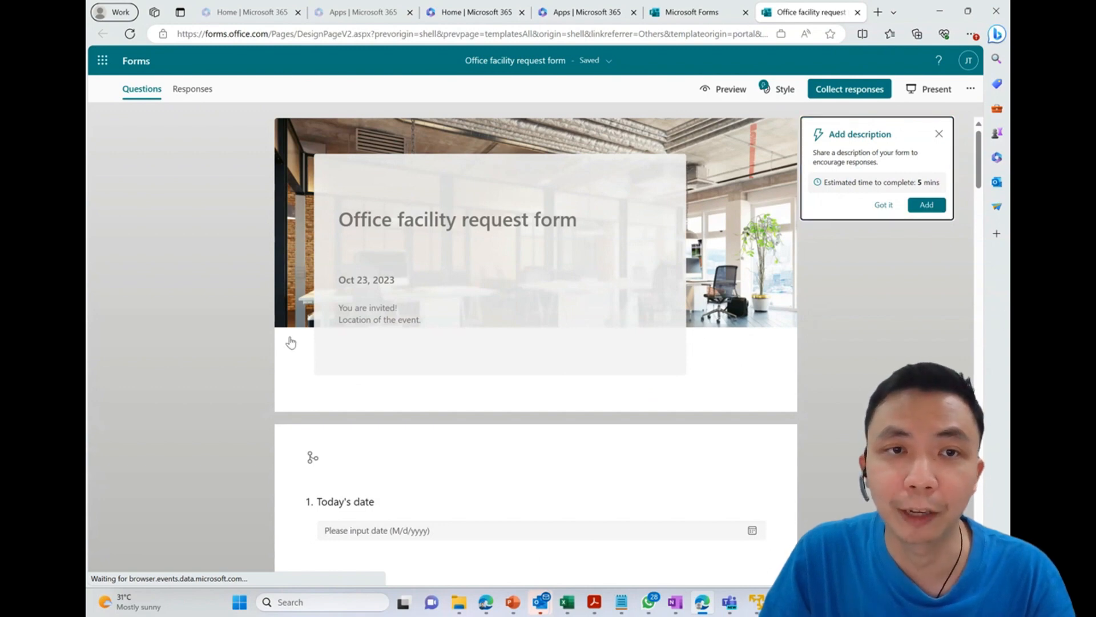
Review the template's questions from Today's date through to the office key or key fob request, and return to the form header
{"action": "scroll", "coordinate": [291, 343], "scroll_direction": "down", "scroll_amount": 4}
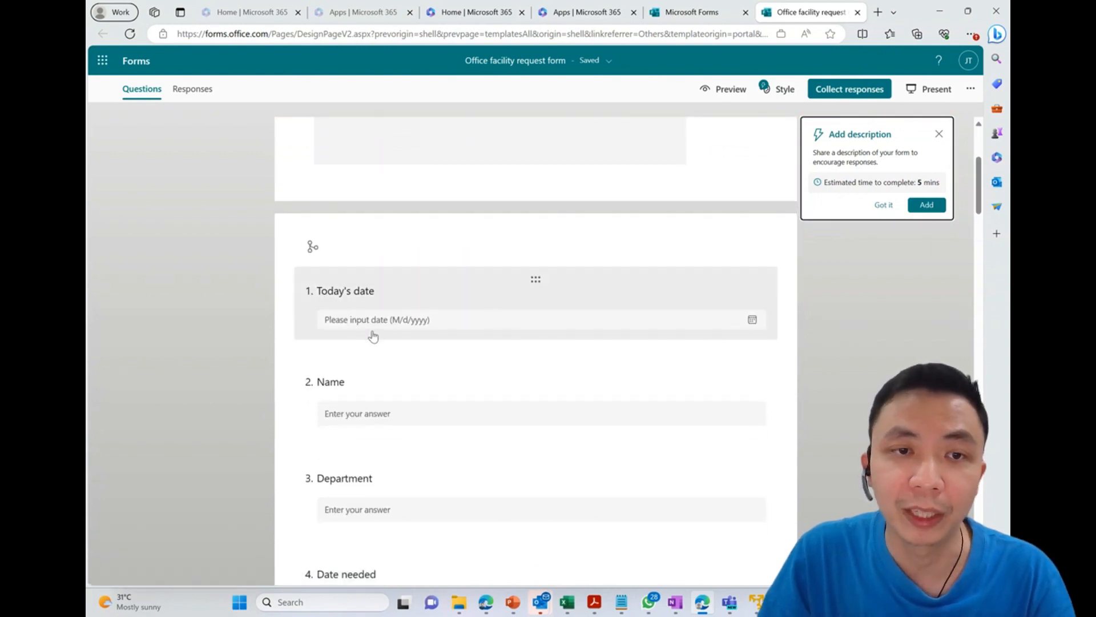
{"action": "scroll", "coordinate": [371, 334], "scroll_direction": "down", "scroll_amount": 3}
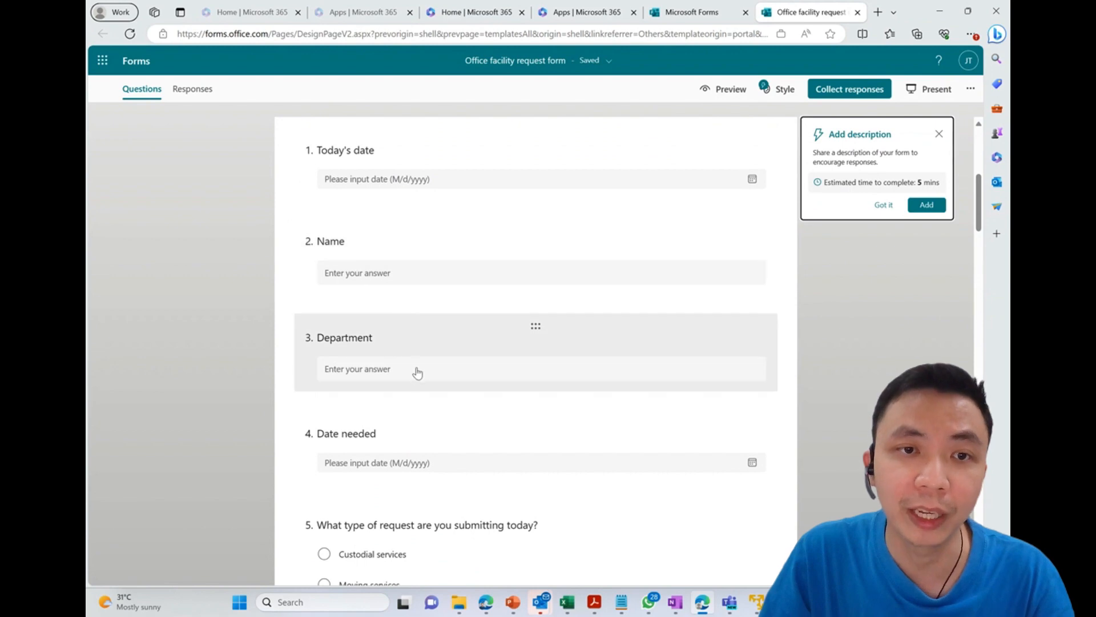
{"action": "scroll", "coordinate": [412, 363], "scroll_direction": "down", "scroll_amount": 3}
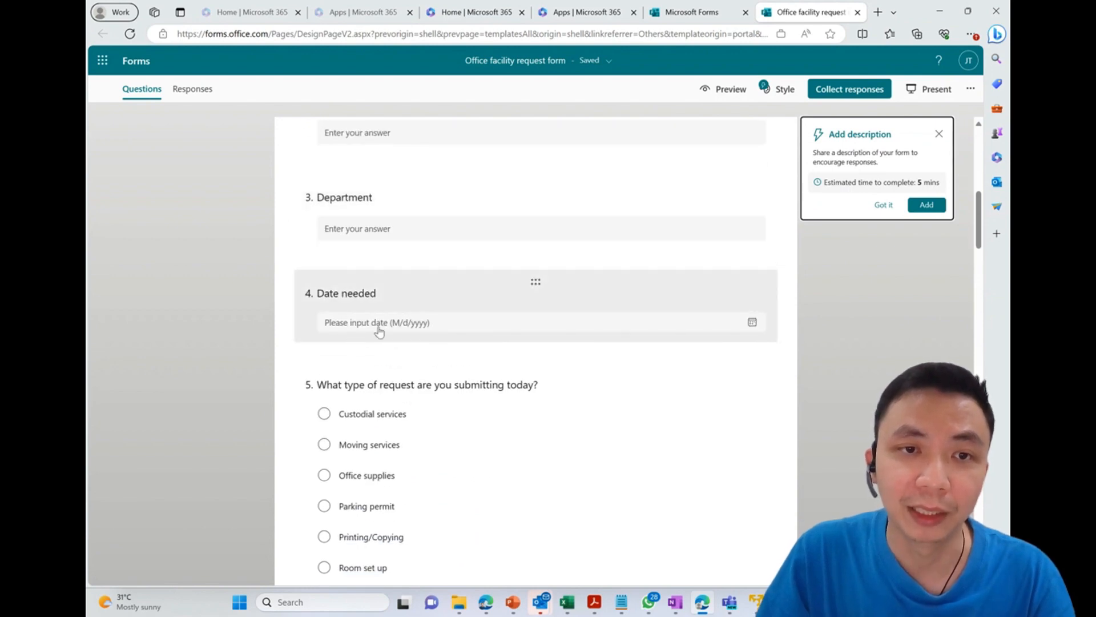
{"action": "scroll", "coordinate": [448, 354], "scroll_direction": "down", "scroll_amount": 2}
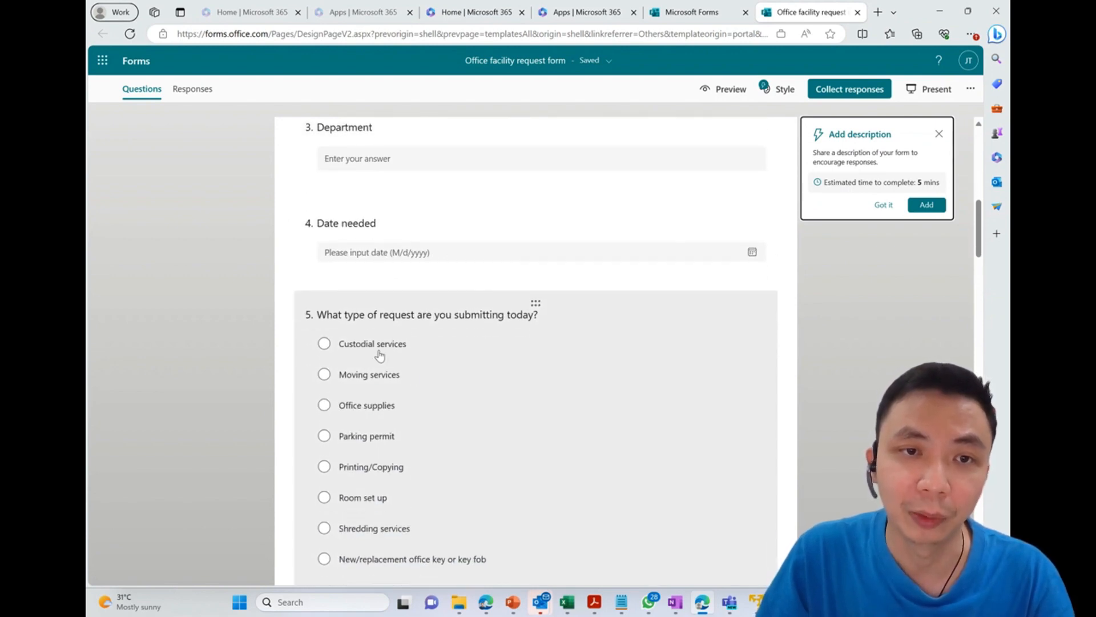
{"action": "scroll", "coordinate": [478, 354], "scroll_direction": "down", "scroll_amount": 2}
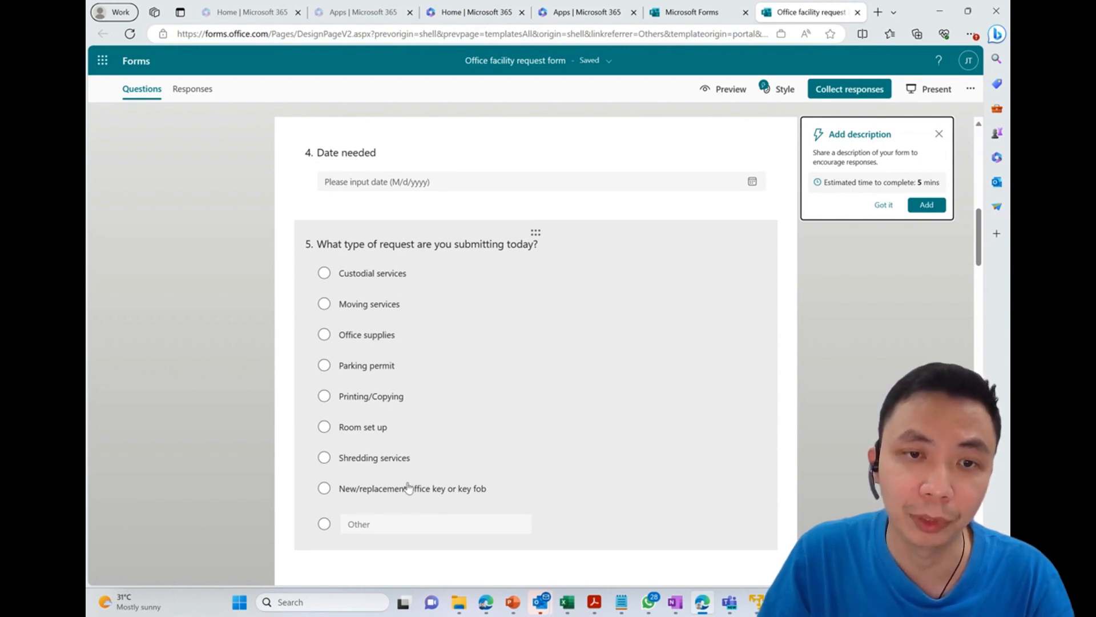
{"action": "scroll", "coordinate": [643, 443], "scroll_direction": "down", "scroll_amount": 4}
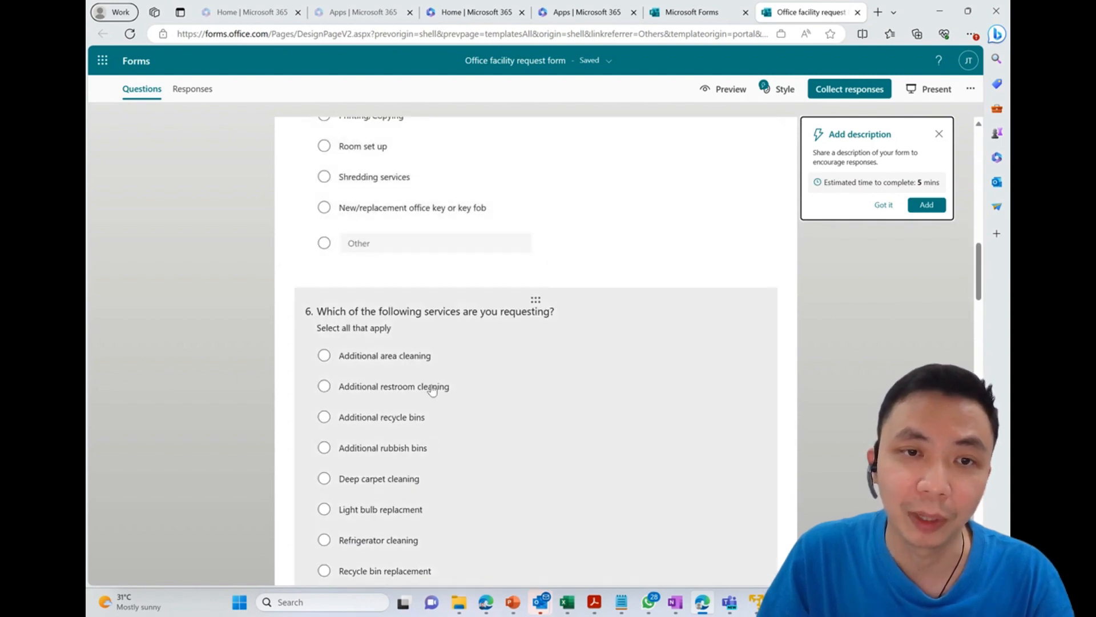
{"action": "scroll", "coordinate": [555, 380], "scroll_direction": "down", "scroll_amount": 2}
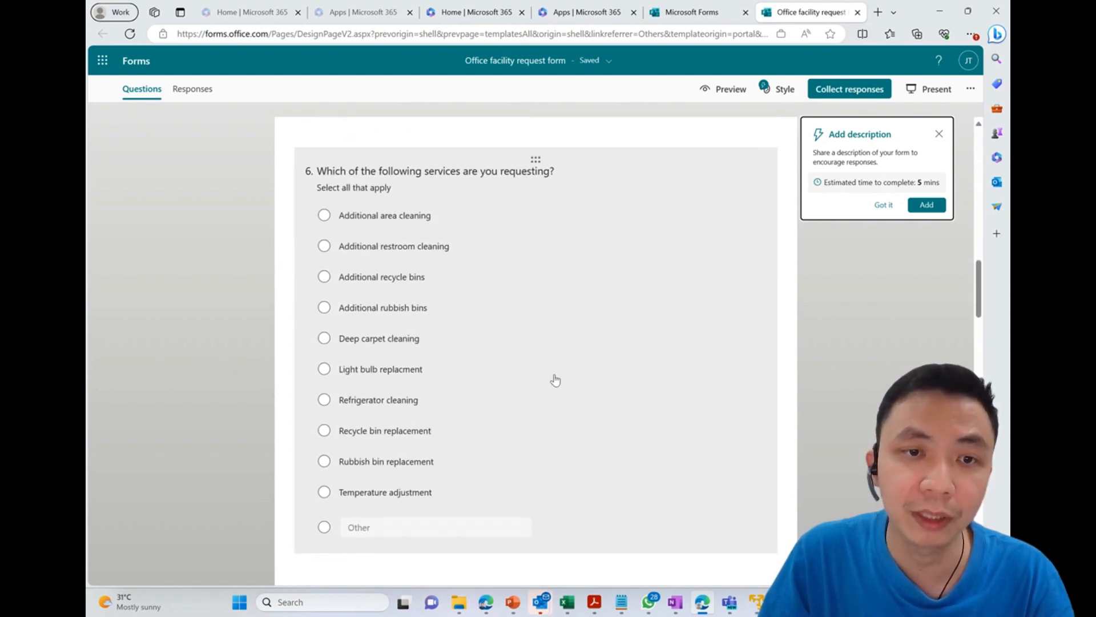
{"action": "scroll", "coordinate": [561, 424], "scroll_direction": "down", "scroll_amount": 4}
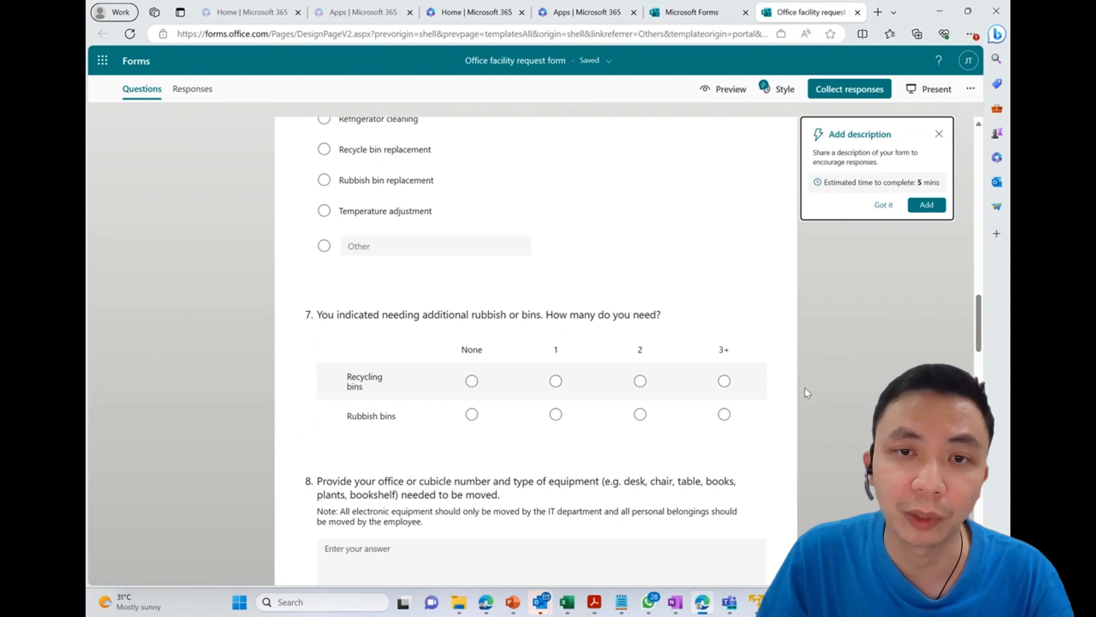
{"action": "scroll", "coordinate": [825, 391], "scroll_direction": "down", "scroll_amount": 2}
{"action": "scroll", "coordinate": [824, 391], "scroll_direction": "down", "scroll_amount": 1}
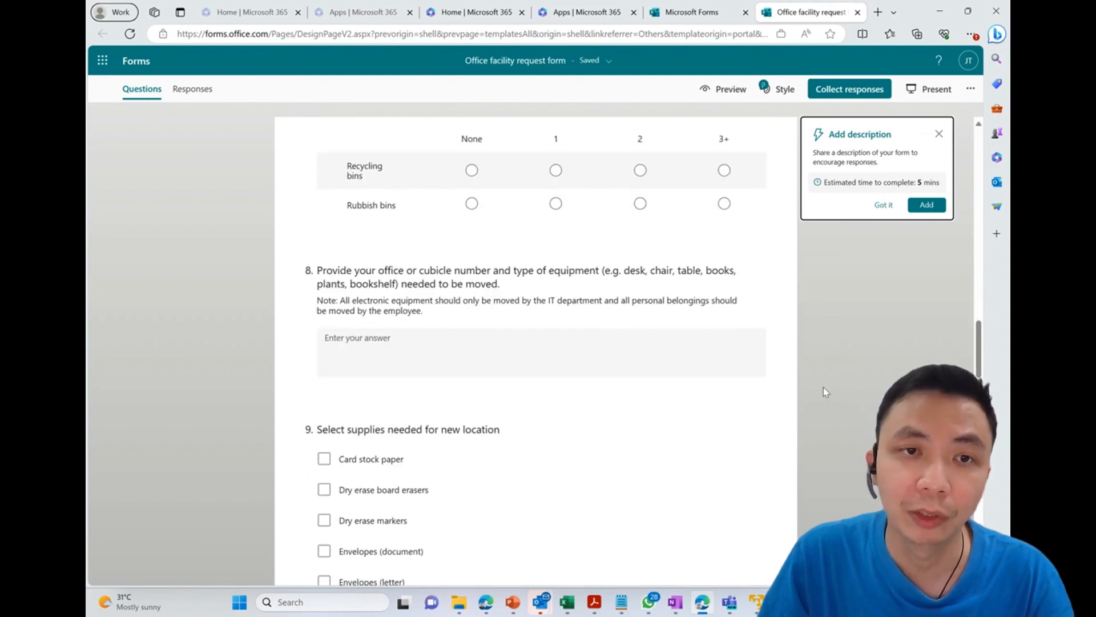
{"action": "scroll", "coordinate": [580, 369], "scroll_direction": "down", "scroll_amount": 3}
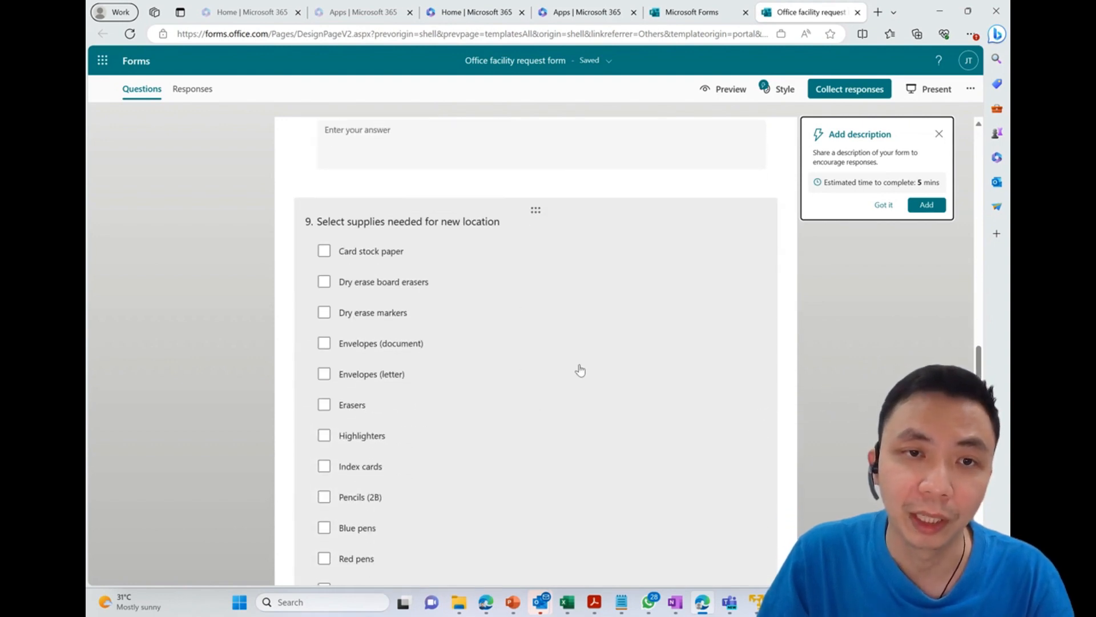
{"action": "scroll", "coordinate": [705, 396], "scroll_direction": "down", "scroll_amount": 9}
{"action": "scroll", "coordinate": [706, 402], "scroll_direction": "down", "scroll_amount": 10}
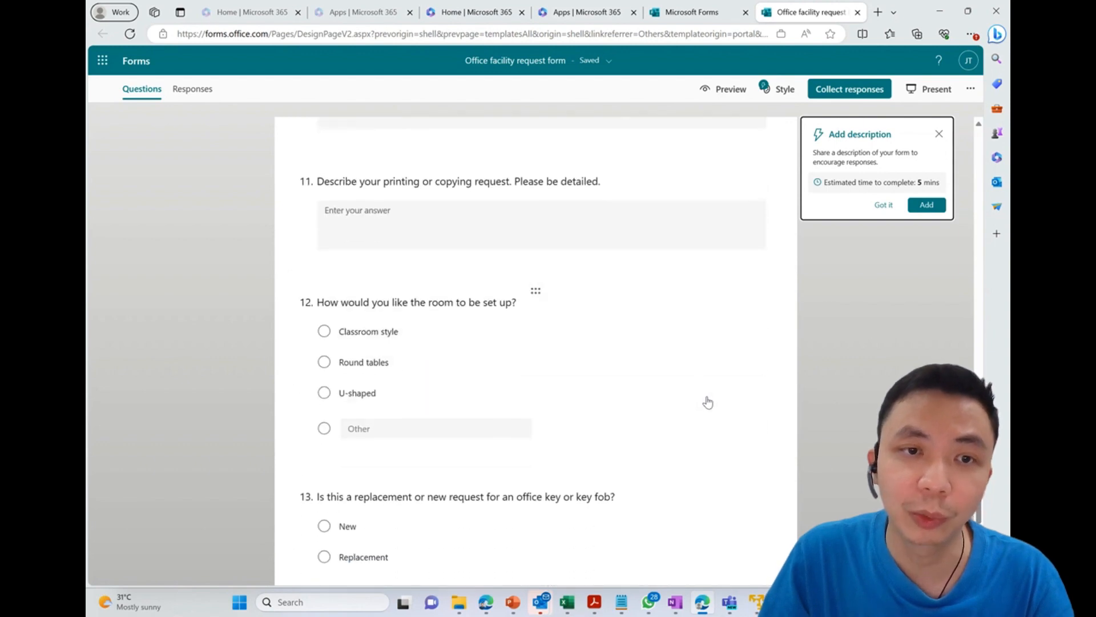
{"action": "scroll", "coordinate": [708, 400], "scroll_direction": "up", "scroll_amount": 12}
{"action": "scroll", "coordinate": [718, 406], "scroll_direction": "up", "scroll_amount": 20}
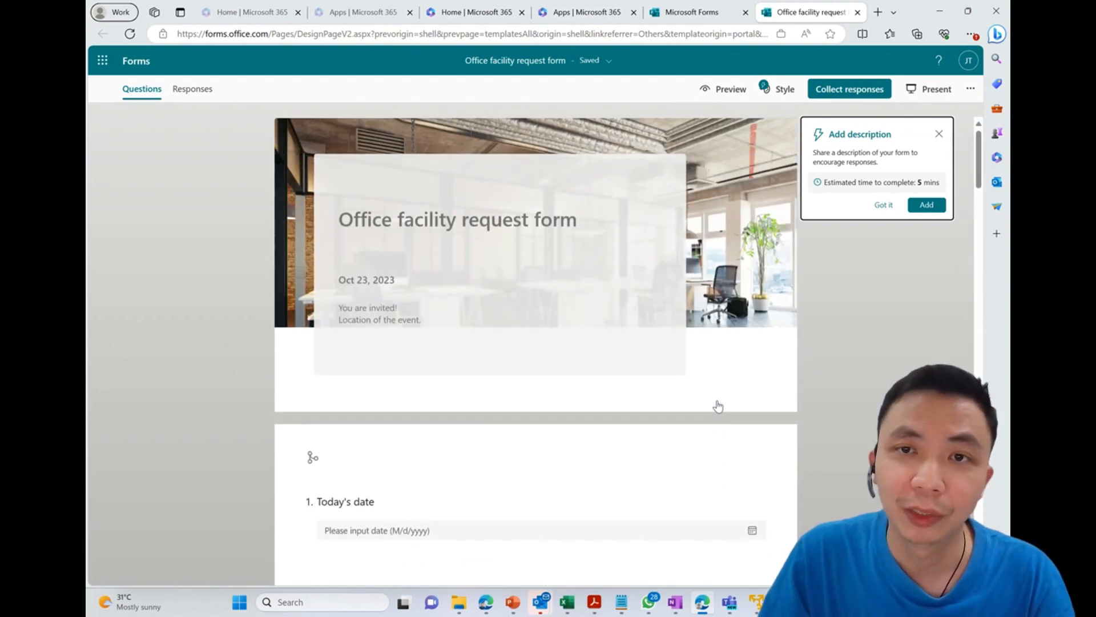
Examine the editable title and the event description text in the form header
{"action": "left_click", "coordinate": [569, 217]}
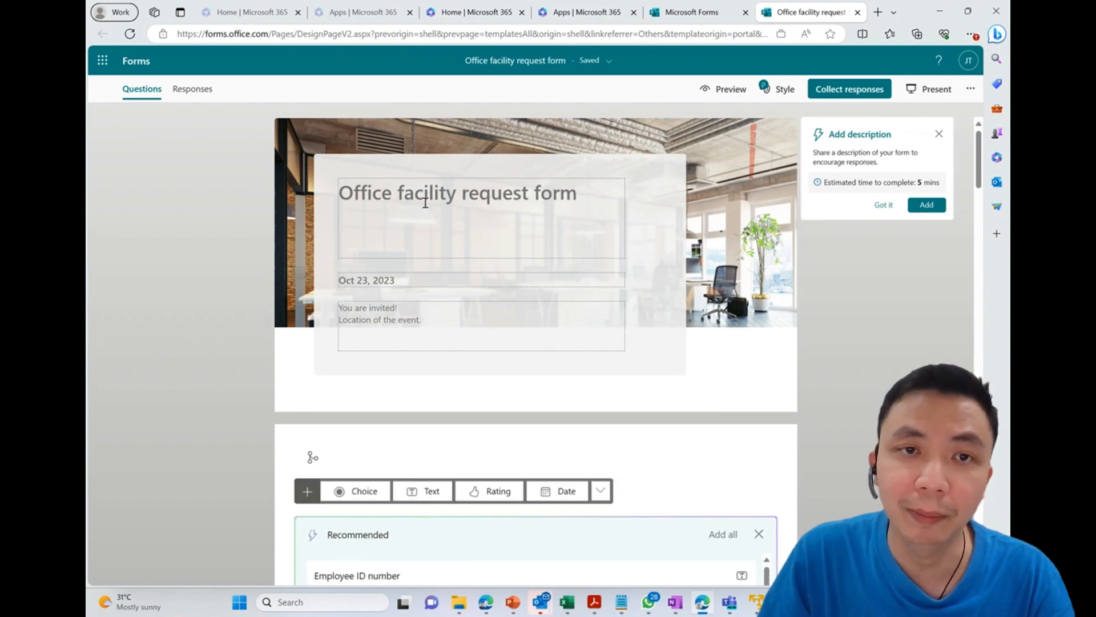
{"action": "left_click_drag", "start_coordinate": [583, 193], "coordinate": [291, 197]}
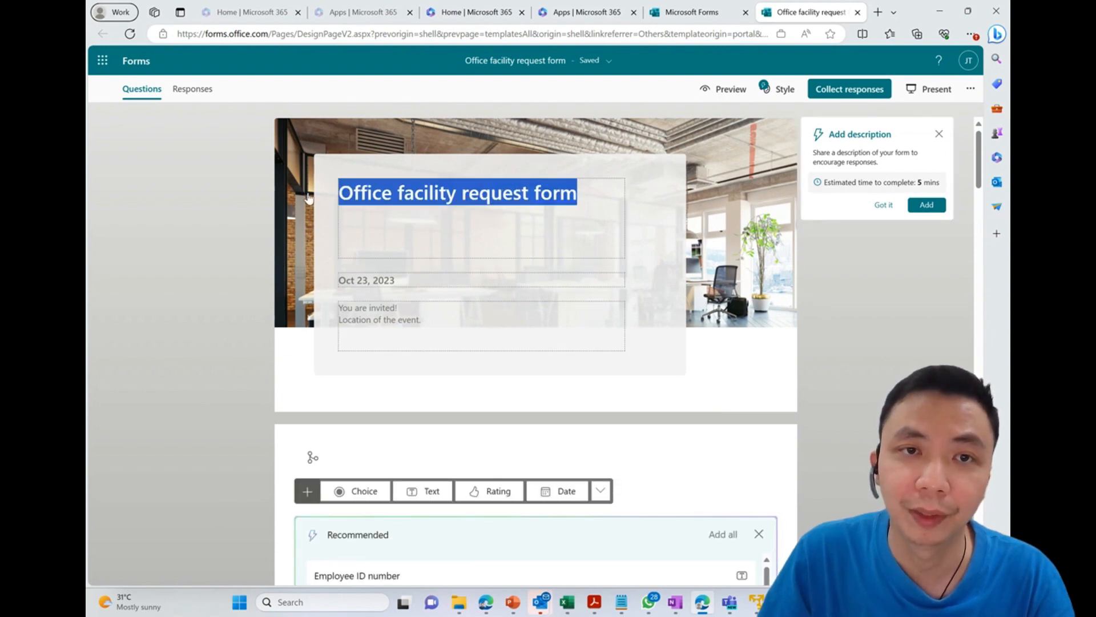
{"action": "left_click", "coordinate": [424, 269]}
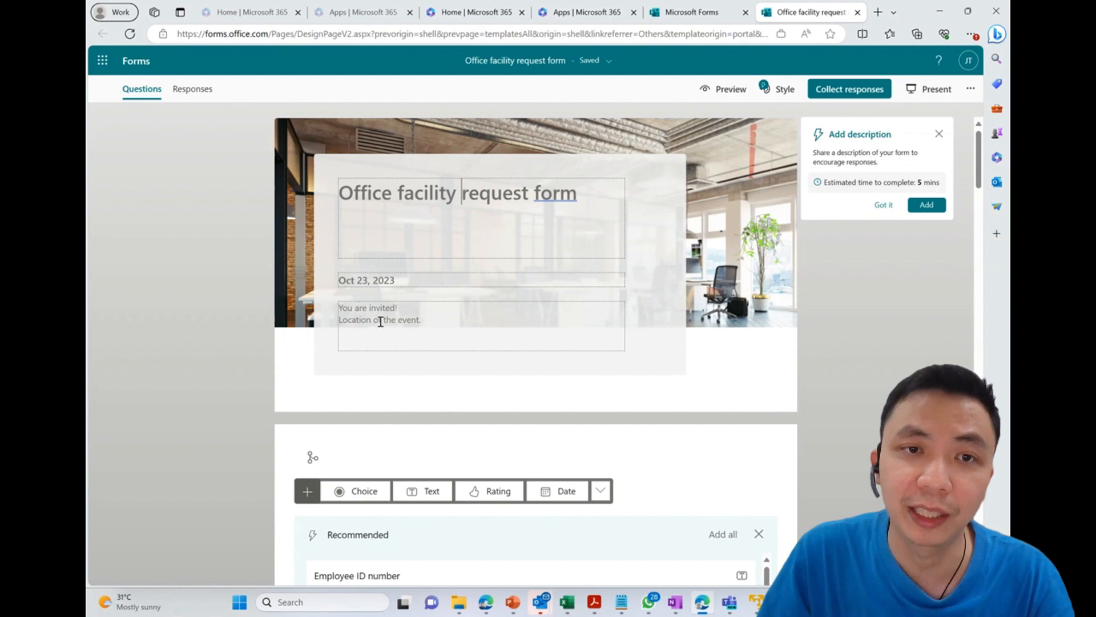
{"action": "left_click_drag", "start_coordinate": [422, 322], "coordinate": [324, 307]}
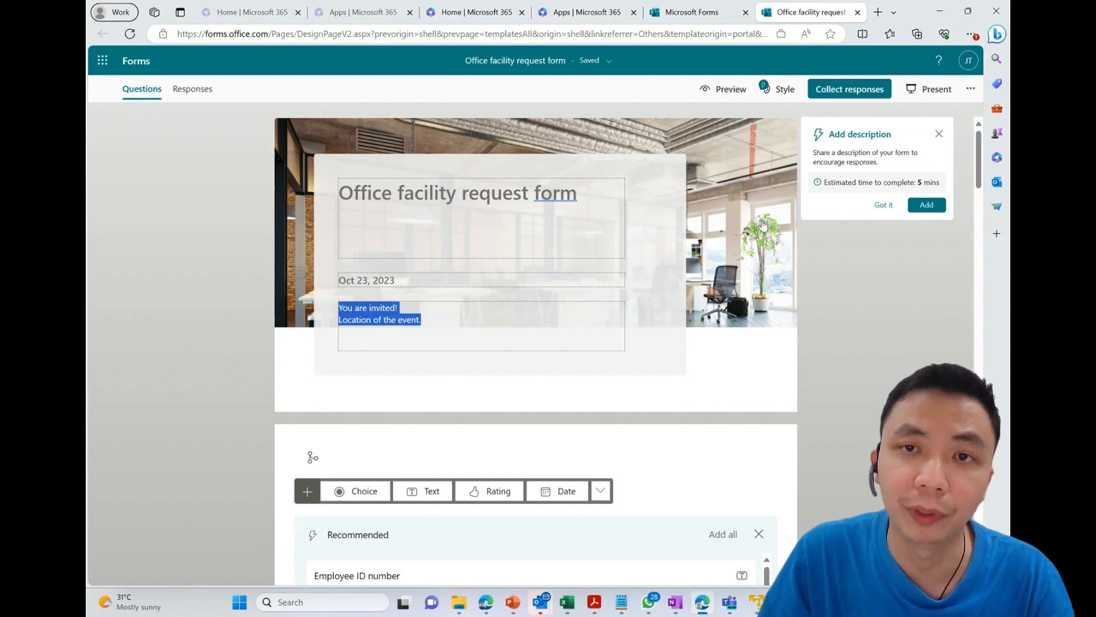
{"action": "left_click", "coordinate": [844, 308]}
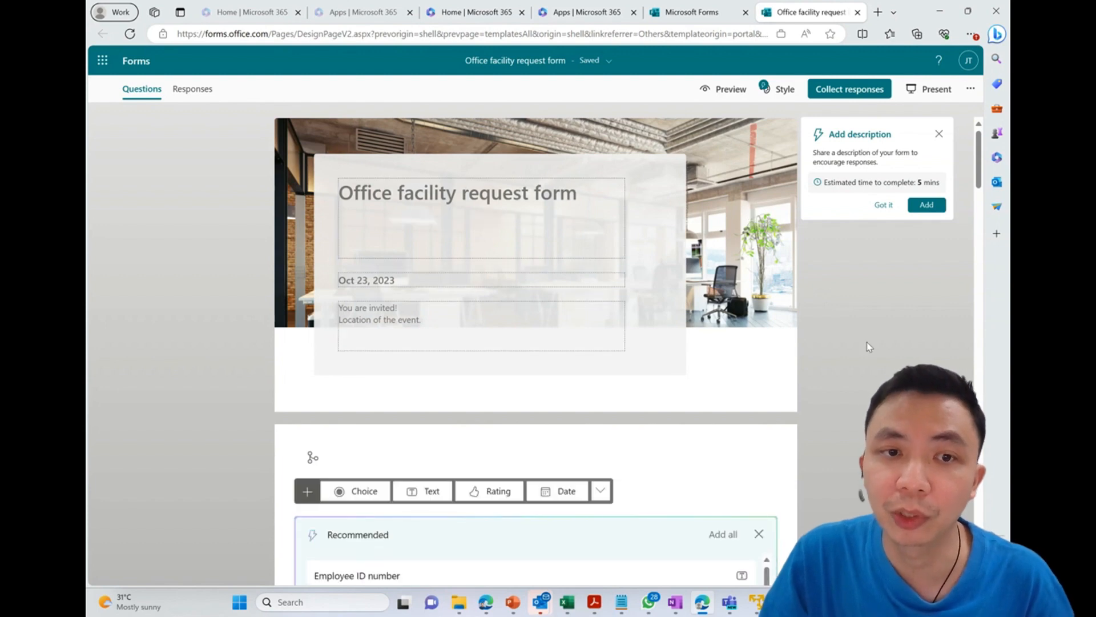
Dismiss the Add description suggestion beside the form header
{"action": "right_click", "coordinate": [754, 190]}
{"action": "left_click", "coordinate": [940, 135]}
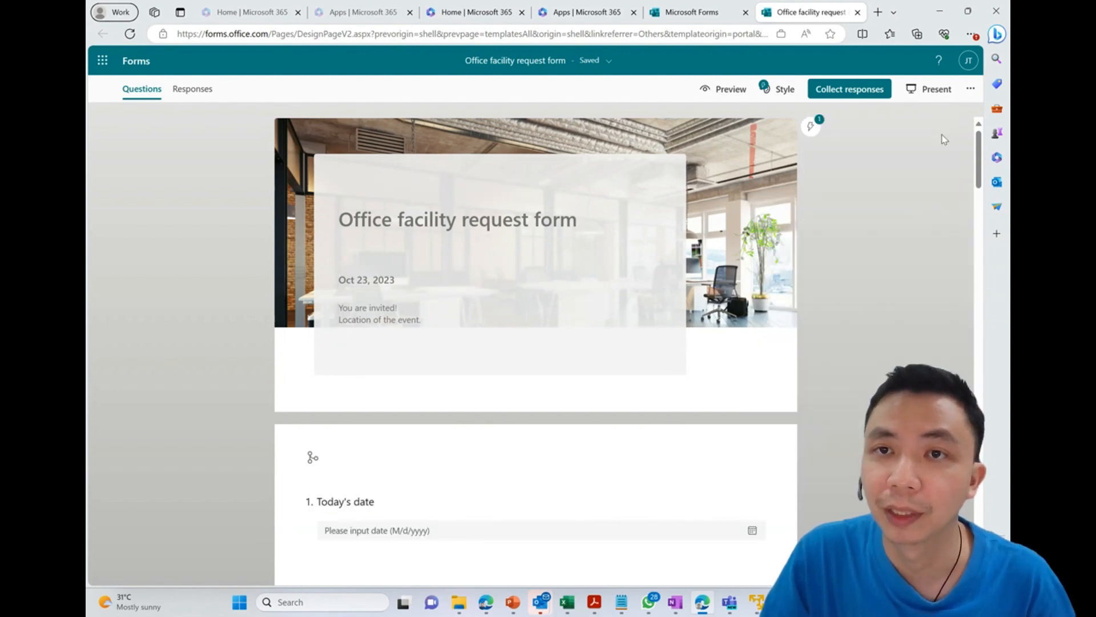
{"action": "right_click", "coordinate": [746, 140]}
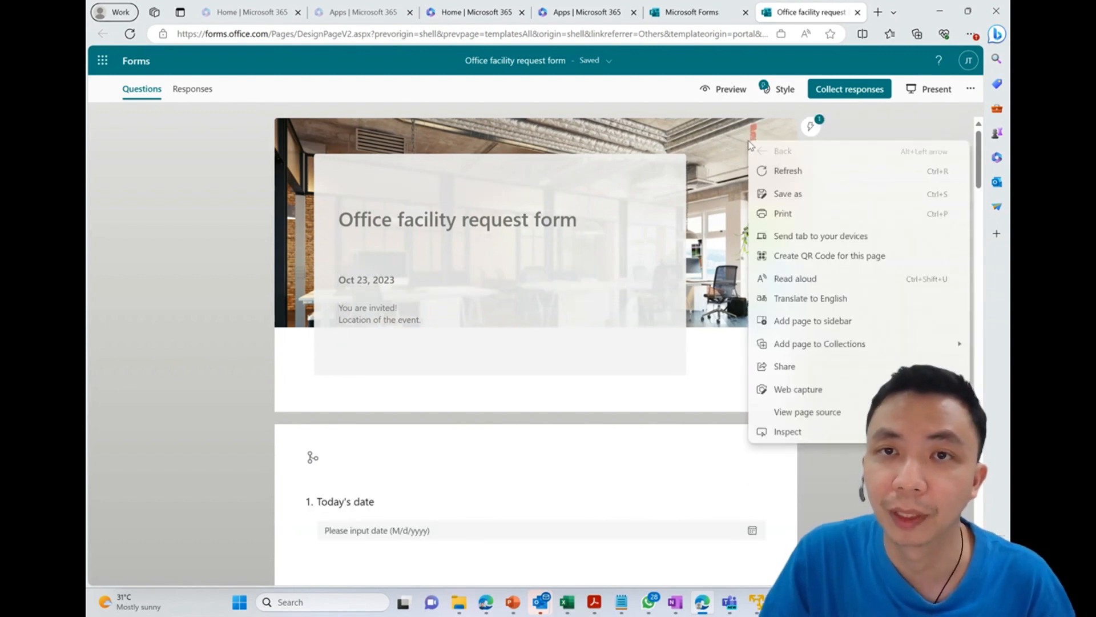
Activate the form header and examine the recommended questions offered above the Today's date question
{"action": "left_click", "coordinate": [718, 164]}
{"action": "scroll", "coordinate": [649, 240], "scroll_direction": "down", "scroll_amount": 1}
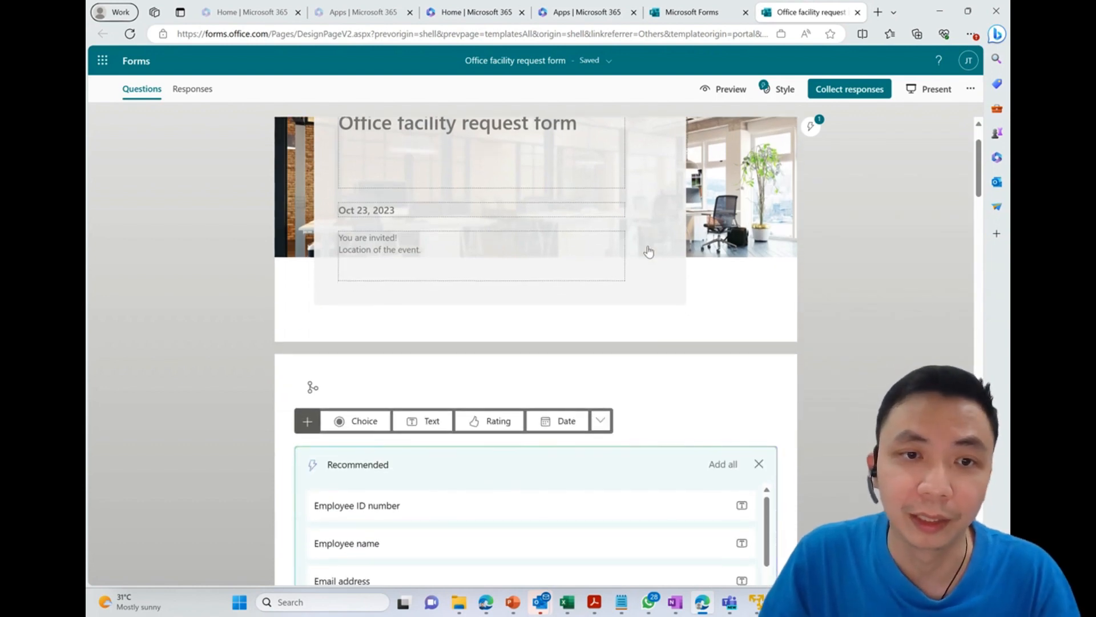
{"action": "scroll", "coordinate": [533, 392], "scroll_direction": "down", "scroll_amount": 2}
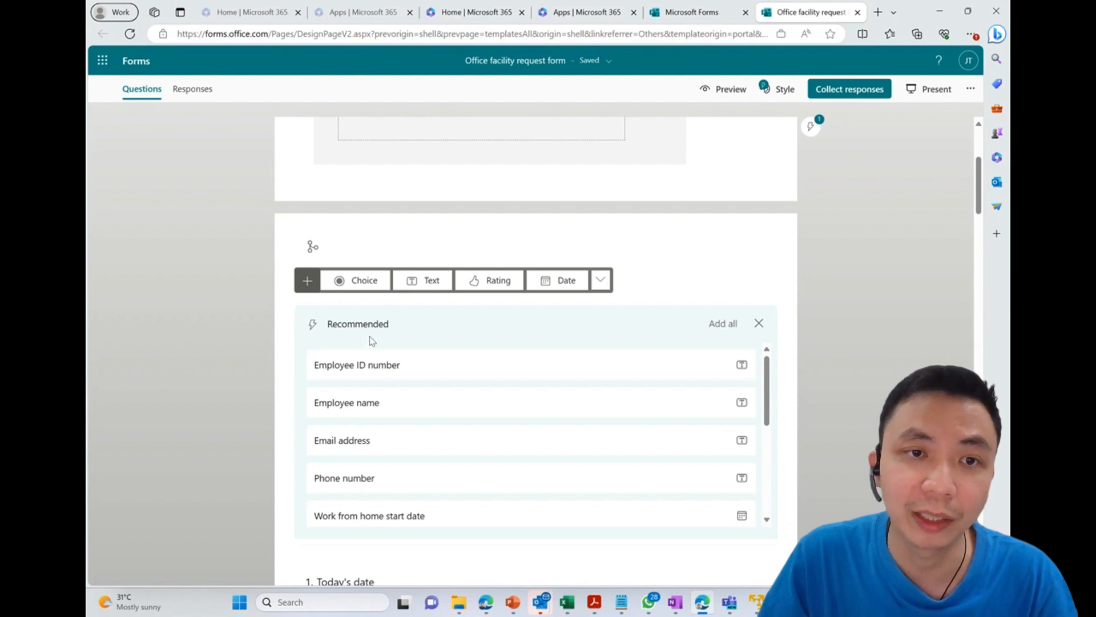
{"action": "scroll", "coordinate": [350, 342], "scroll_direction": "down", "scroll_amount": 2}
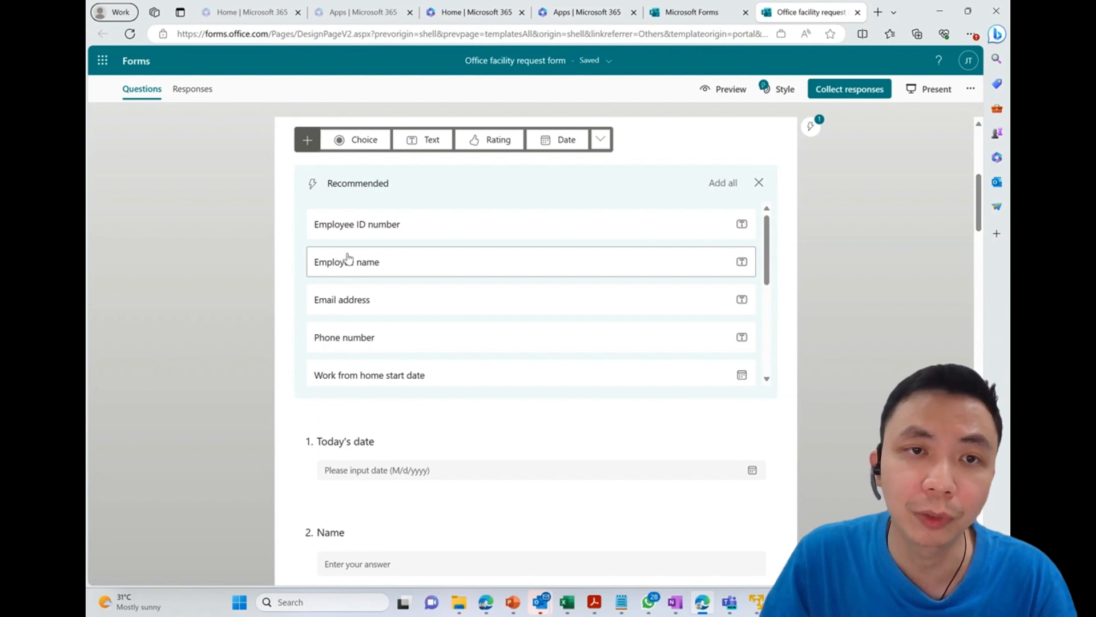
Add the recommended Employee ID number question before the Today's date question
{"action": "left_click", "coordinate": [470, 227]}
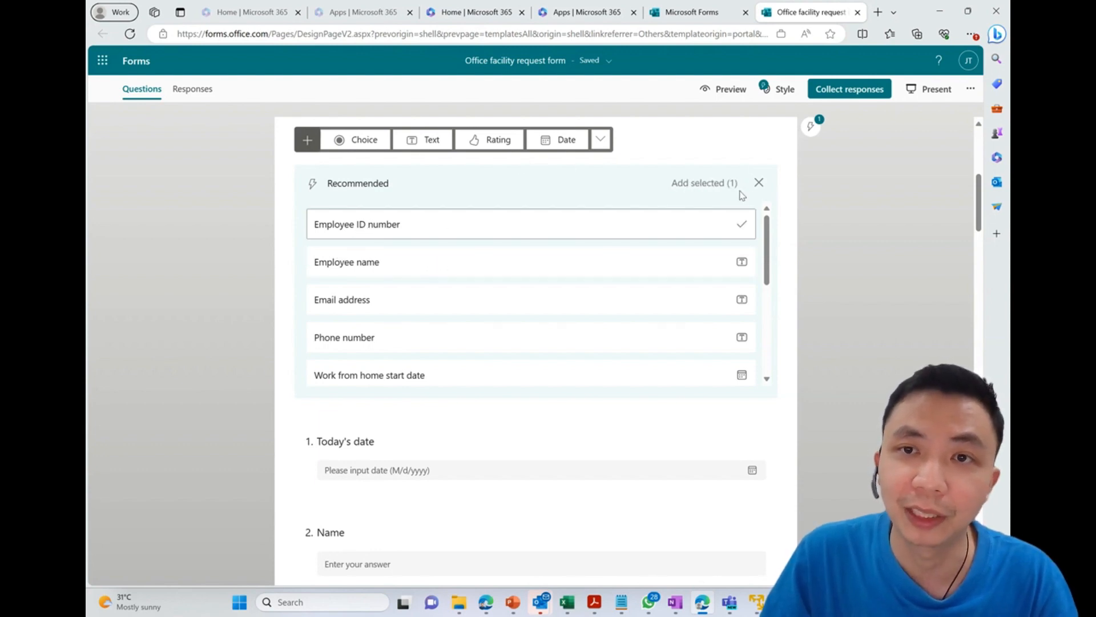
{"action": "scroll", "coordinate": [740, 228], "scroll_direction": "down", "scroll_amount": 5}
{"action": "scroll", "coordinate": [739, 315], "scroll_direction": "up", "scroll_amount": 2}
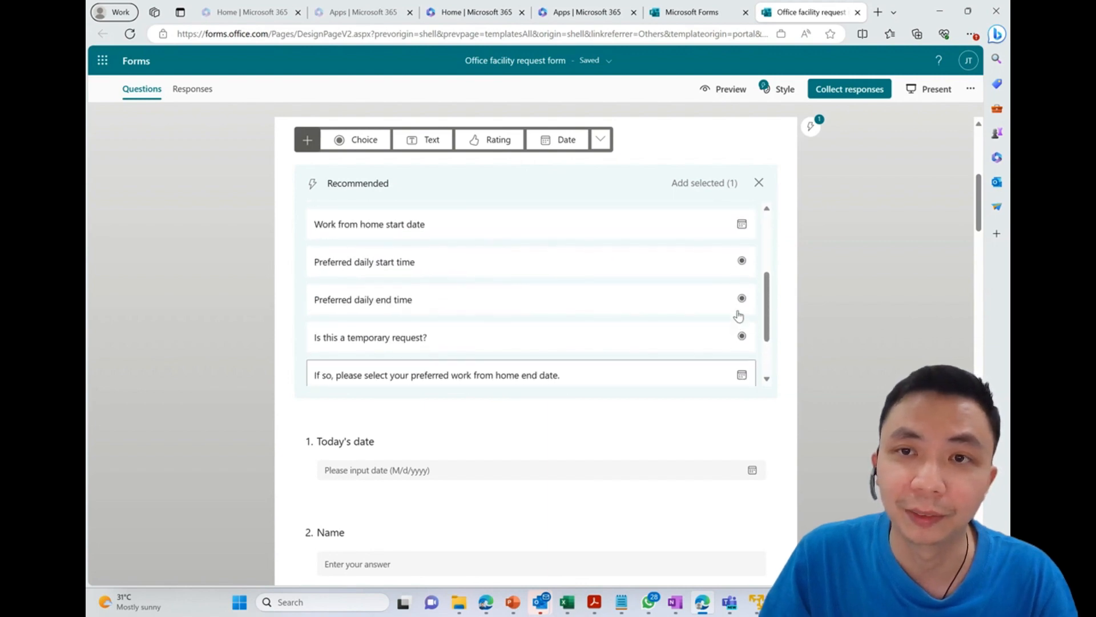
{"action": "left_click", "coordinate": [700, 184]}
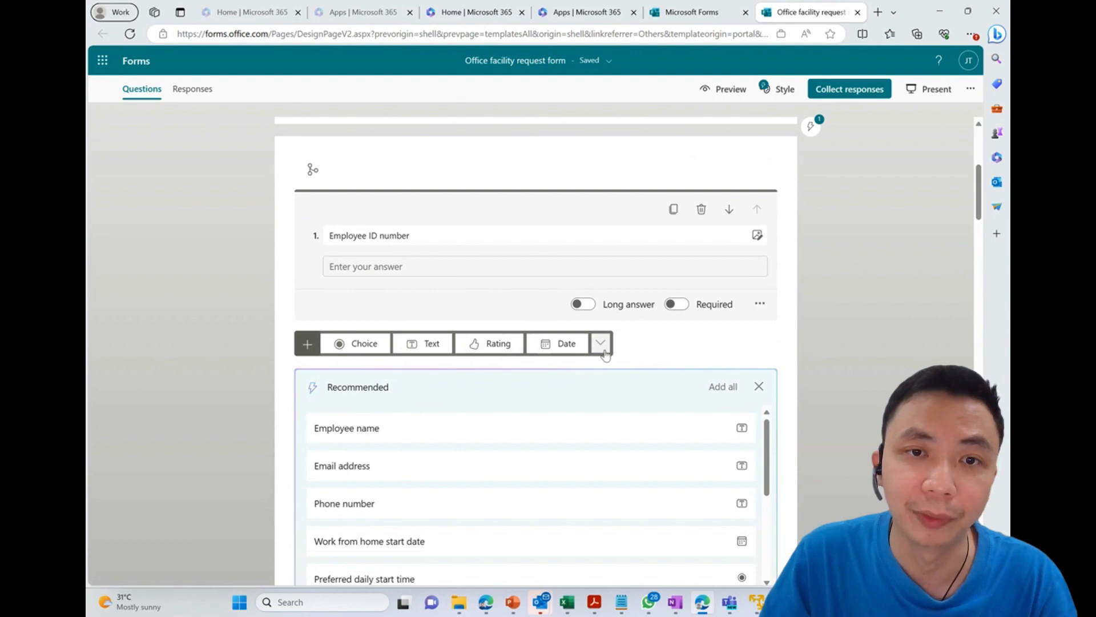
Review the remaining recommended questions and the form's questions through the request type, and return to the form header
{"action": "scroll", "coordinate": [514, 404], "scroll_direction": "down", "scroll_amount": 4}
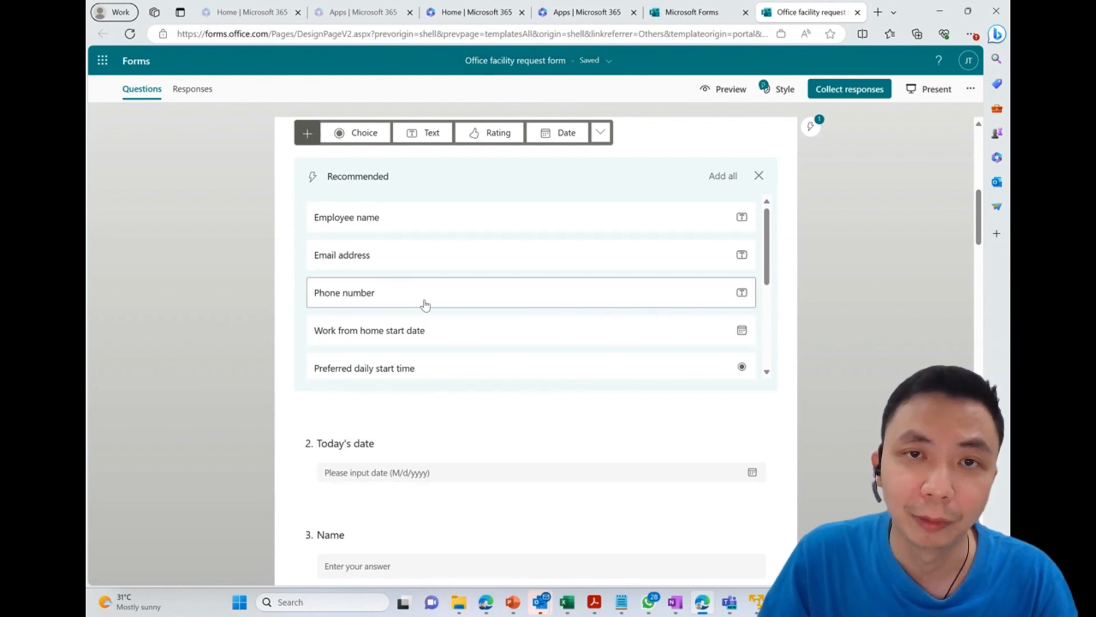
{"action": "scroll", "coordinate": [472, 297], "scroll_direction": "up", "scroll_amount": 3}
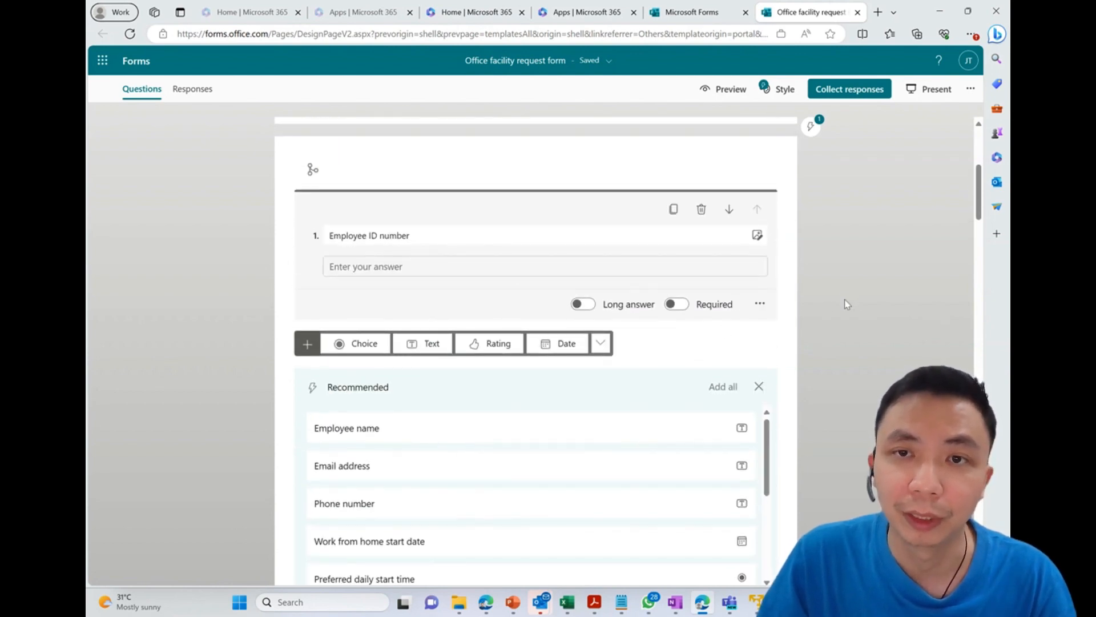
{"action": "scroll", "coordinate": [847, 308], "scroll_direction": "down", "scroll_amount": 10}
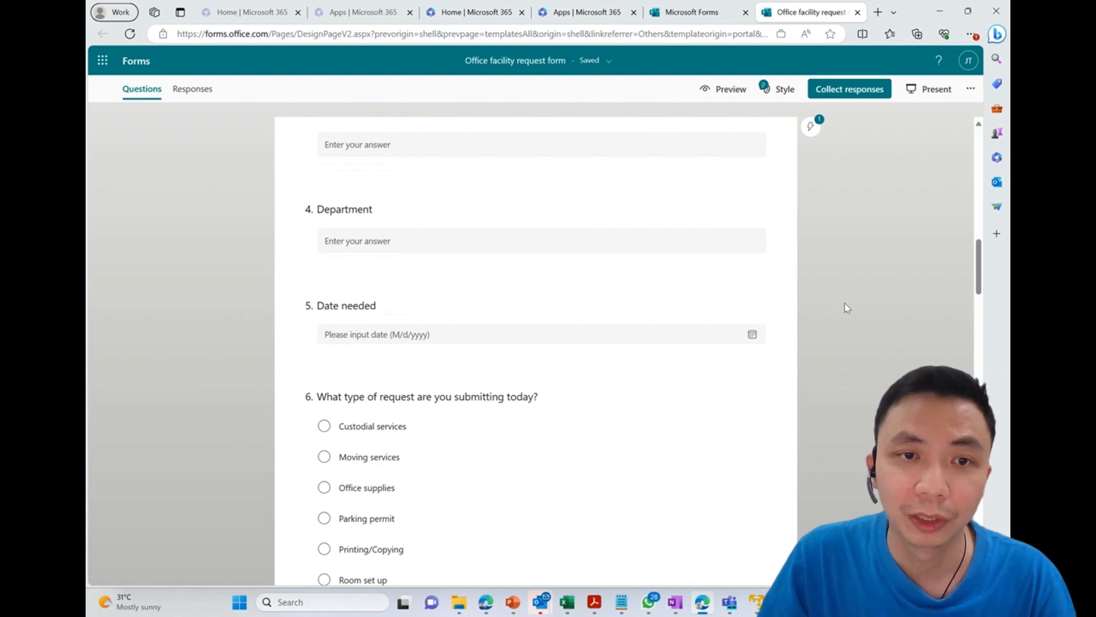
{"action": "scroll", "coordinate": [847, 307], "scroll_direction": "down", "scroll_amount": 3}
{"action": "scroll", "coordinate": [847, 308], "scroll_direction": "up", "scroll_amount": 5}
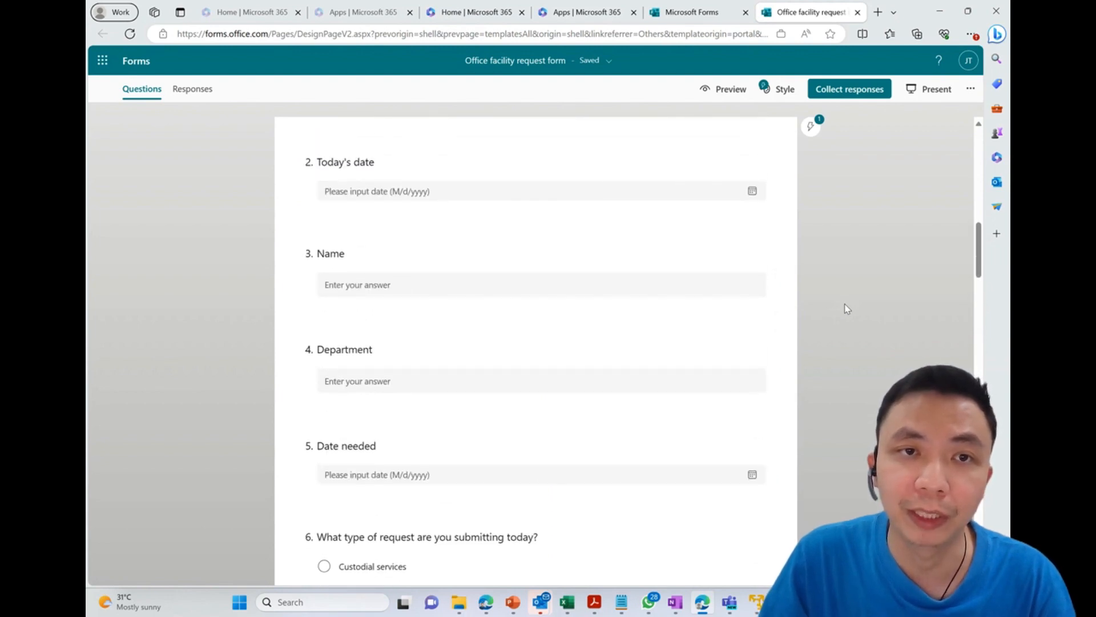
{"action": "scroll", "coordinate": [847, 309], "scroll_direction": "down", "scroll_amount": 2}
{"action": "scroll", "coordinate": [847, 308], "scroll_direction": "up", "scroll_amount": 12}
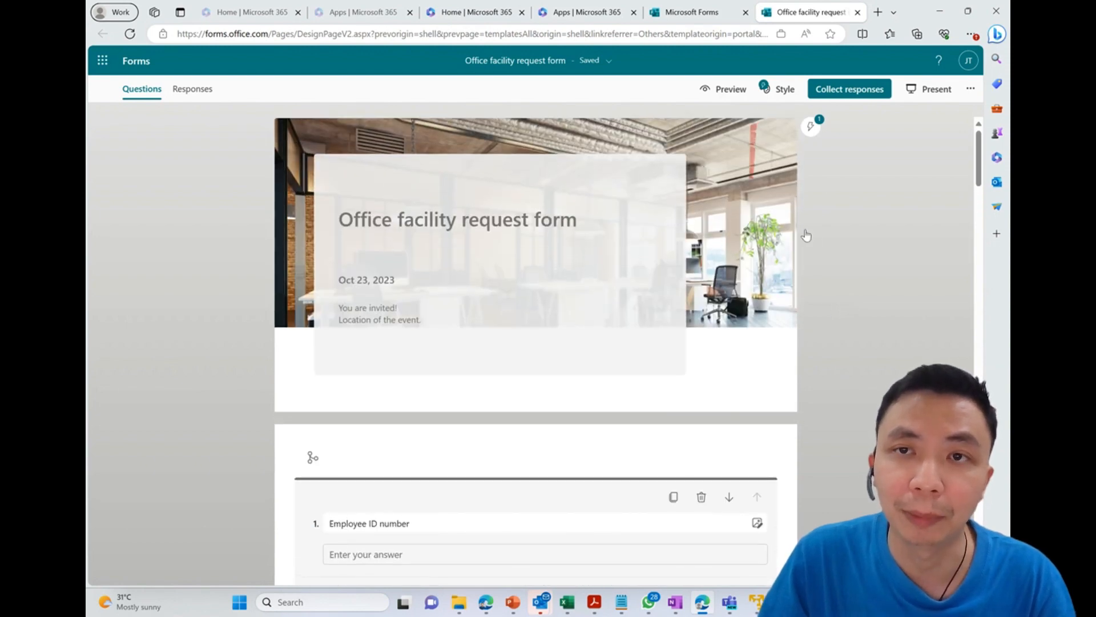
Preview the form in the mobile layout and return to the computer layout
{"action": "left_click", "coordinate": [720, 92]}
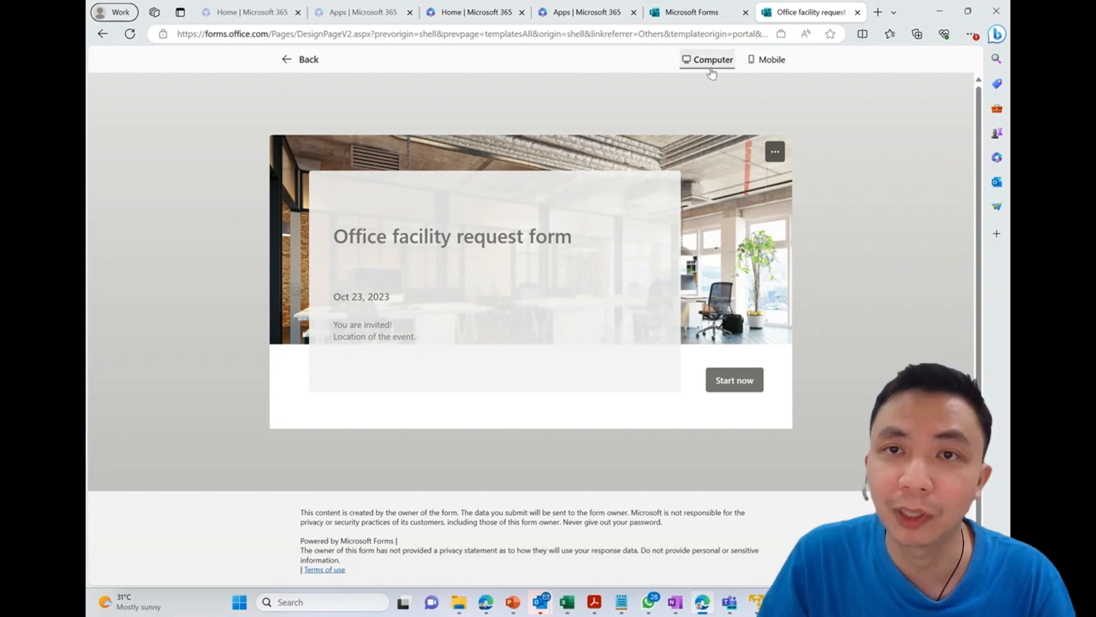
{"action": "left_click", "coordinate": [766, 59]}
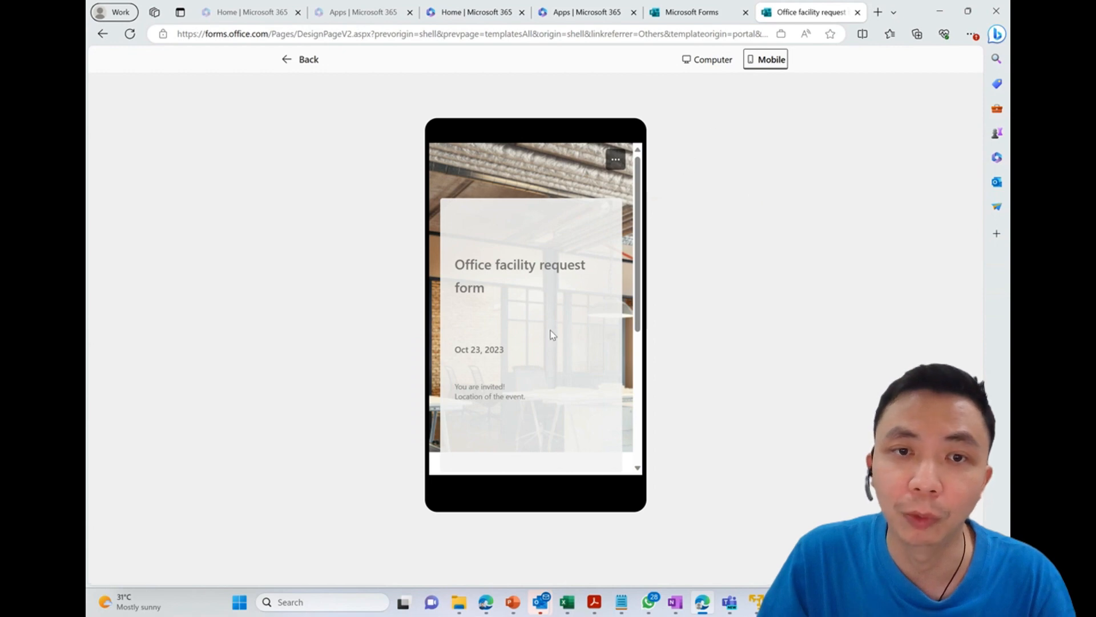
{"action": "left_click", "coordinate": [707, 60]}
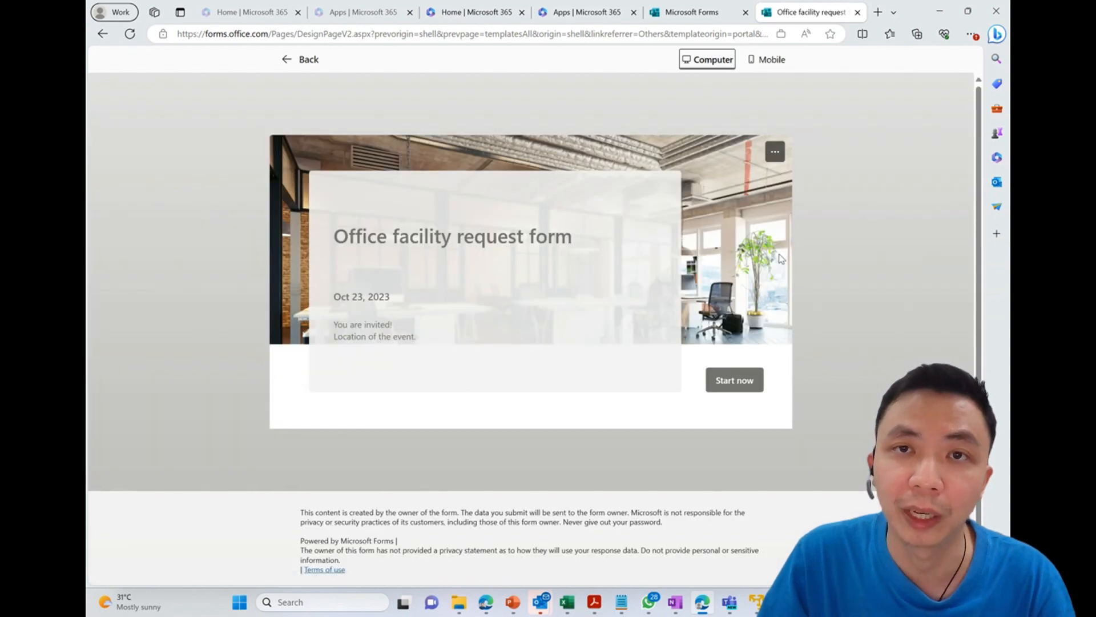
Start the form in the computer preview and review its questions as a respondent sees them
{"action": "left_click", "coordinate": [721, 382]}
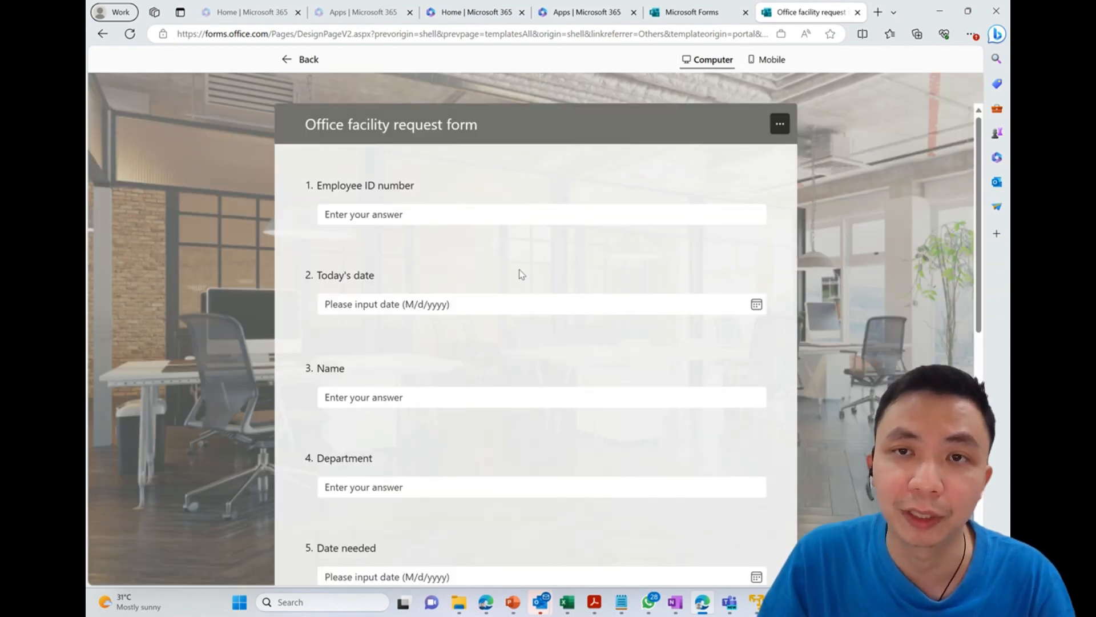
{"action": "scroll", "coordinate": [519, 274], "scroll_direction": "down", "scroll_amount": 8}
{"action": "scroll", "coordinate": [519, 274], "scroll_direction": "up", "scroll_amount": 8}
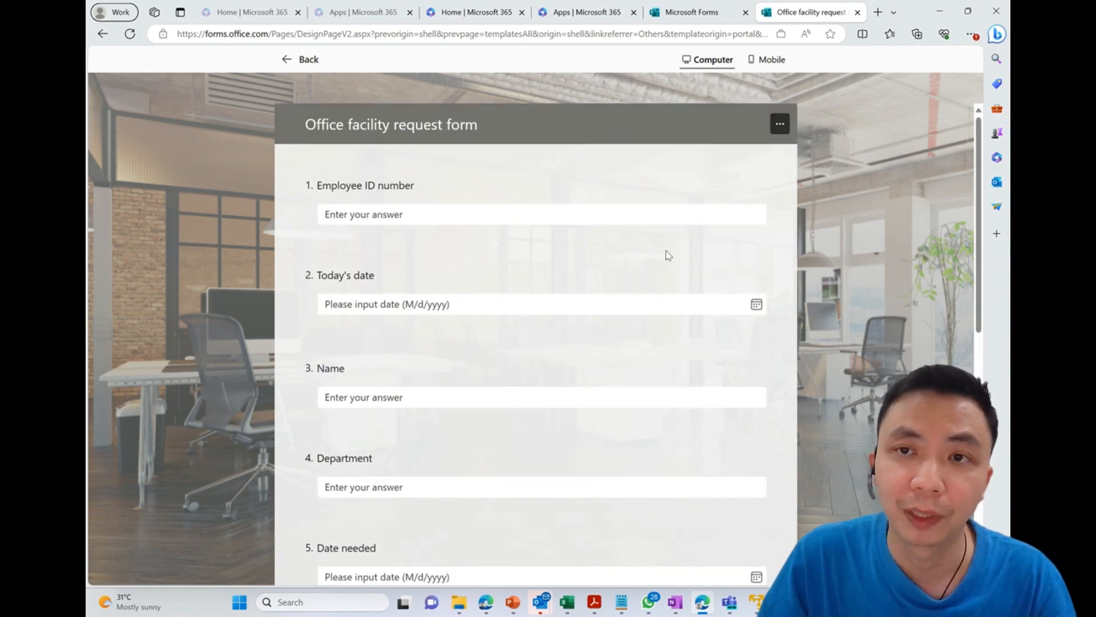
{"action": "scroll", "coordinate": [628, 268], "scroll_direction": "down", "scroll_amount": 10}
{"action": "scroll", "coordinate": [628, 271], "scroll_direction": "up", "scroll_amount": 8}
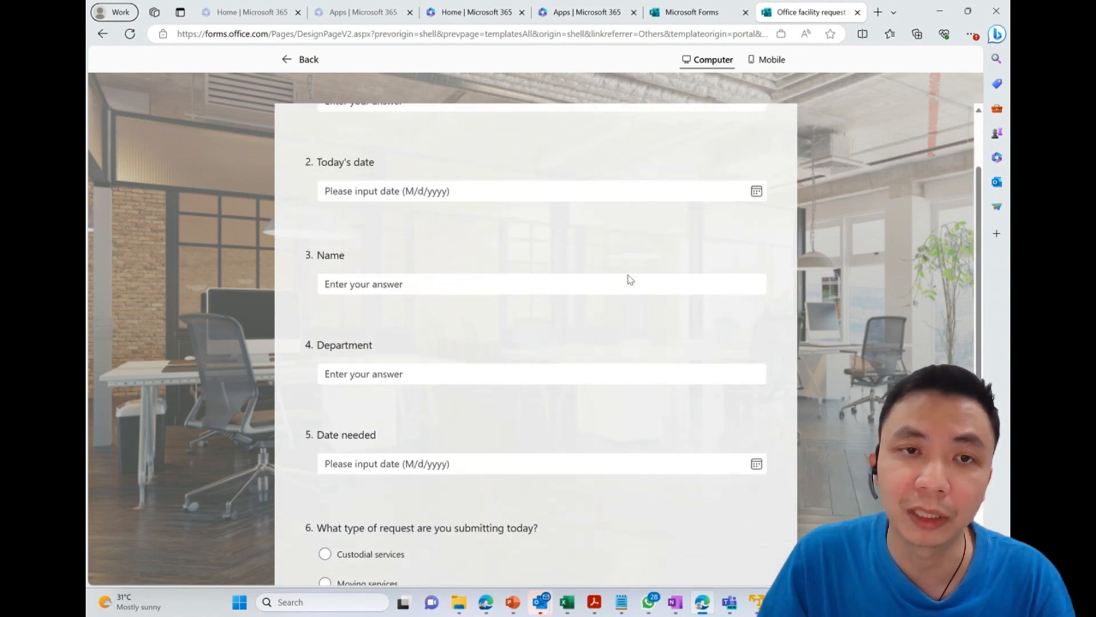
{"action": "scroll", "coordinate": [631, 279], "scroll_direction": "up", "scroll_amount": 2}
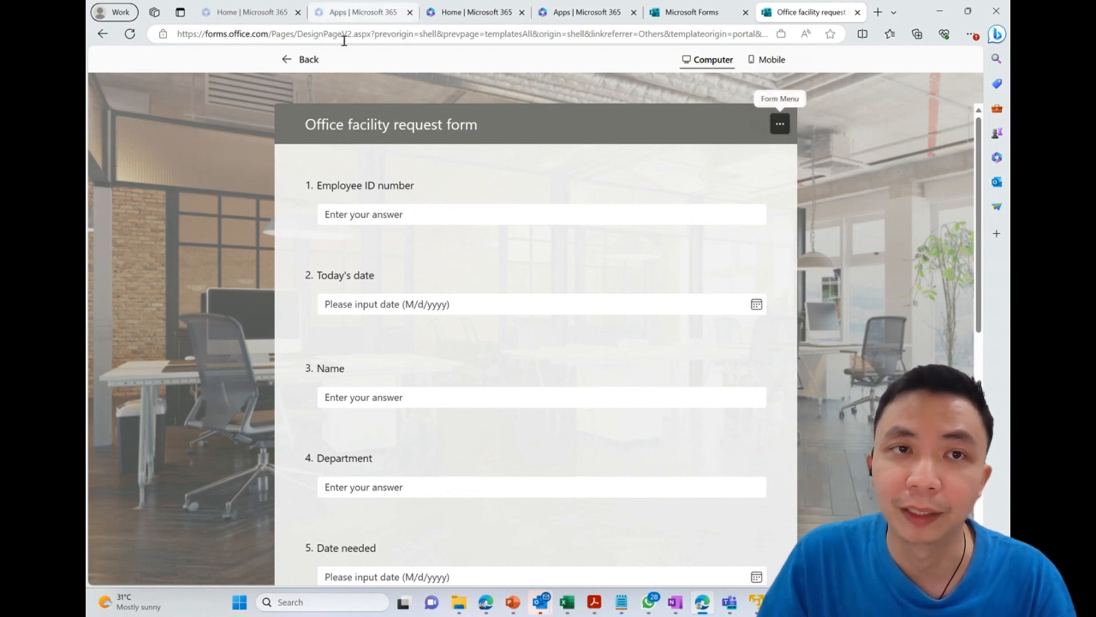
Leave the preview and dismiss the Enable edit response suggestion
{"action": "left_click", "coordinate": [300, 60]}
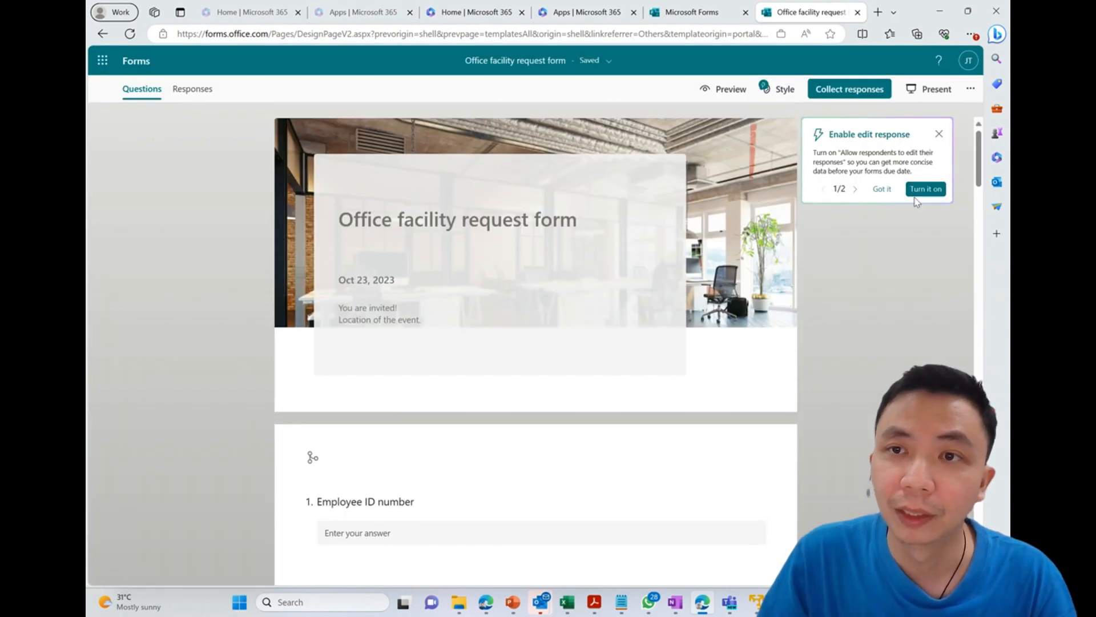
{"action": "left_click", "coordinate": [939, 133]}
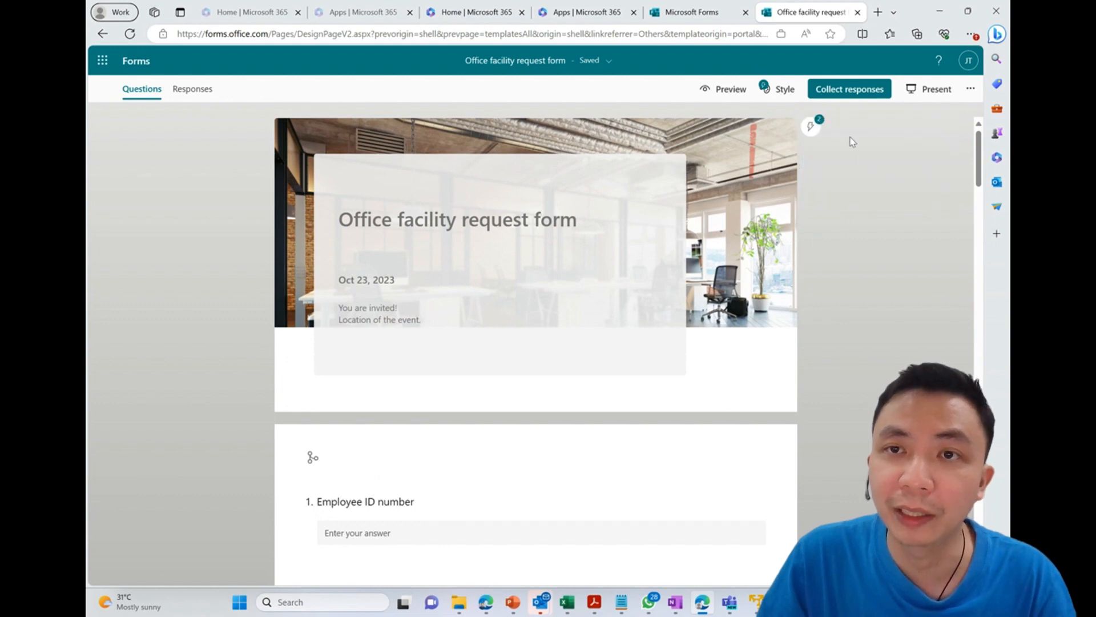
Restrict response collection to specific people in Aspire Physio Center, with Record name on and One response per person off
{"action": "left_click", "coordinate": [844, 96]}
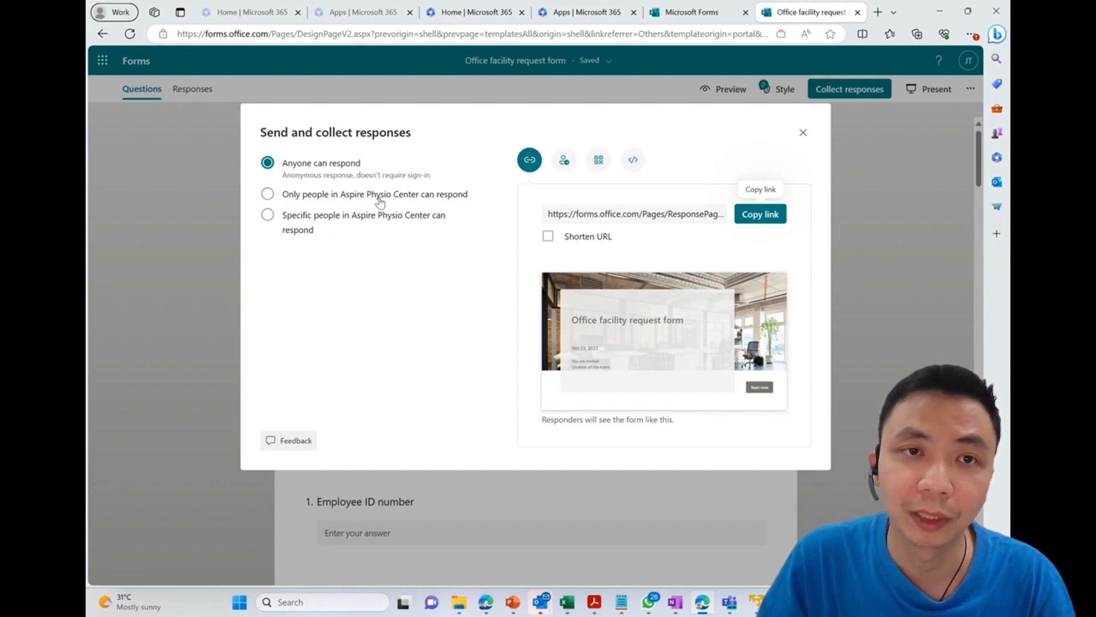
{"action": "left_click", "coordinate": [294, 195]}
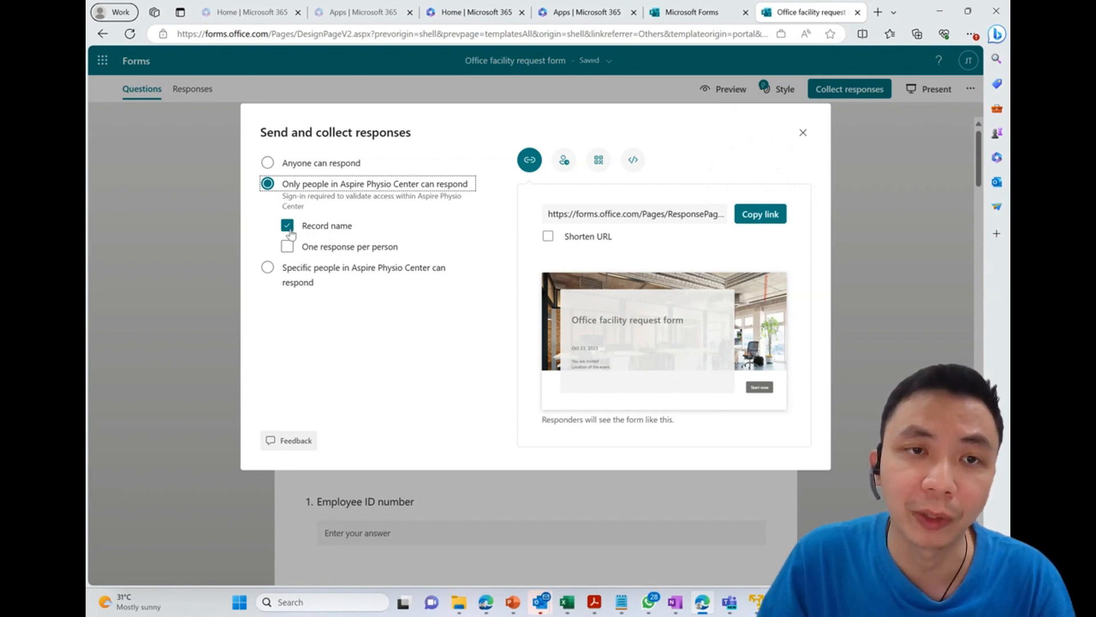
{"action": "left_click", "coordinate": [308, 250]}
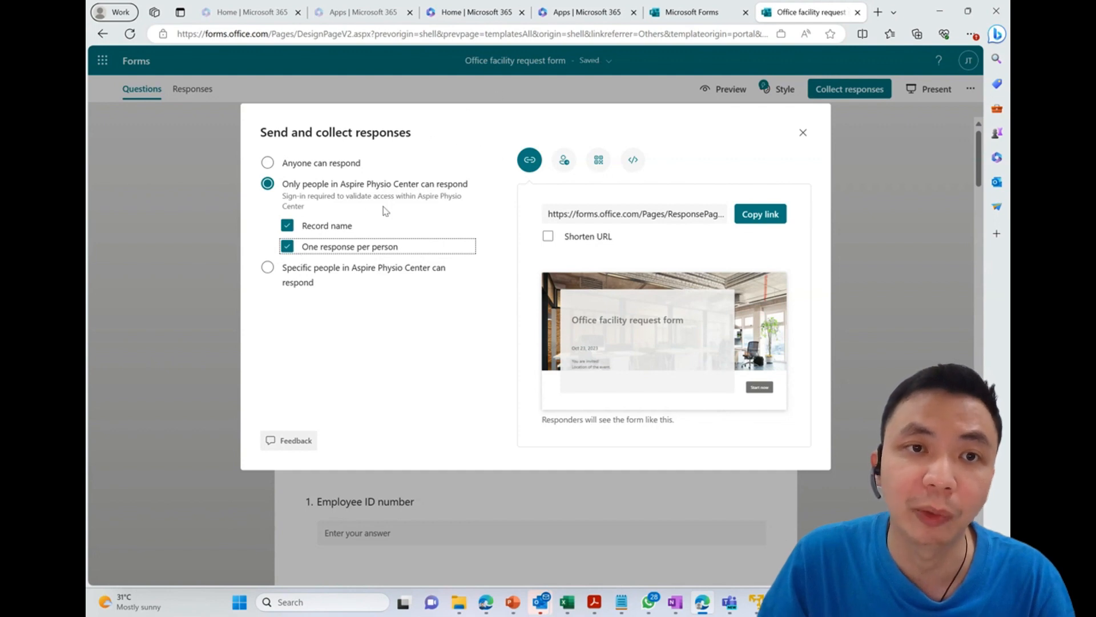
{"action": "left_click", "coordinate": [287, 246]}
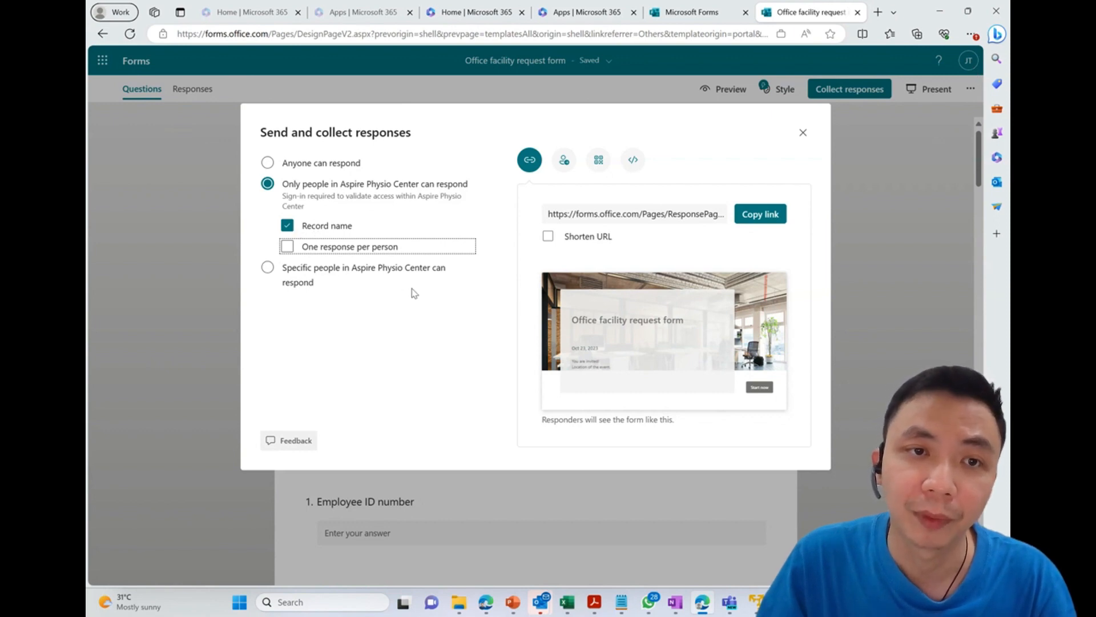
{"action": "left_click", "coordinate": [329, 282]}
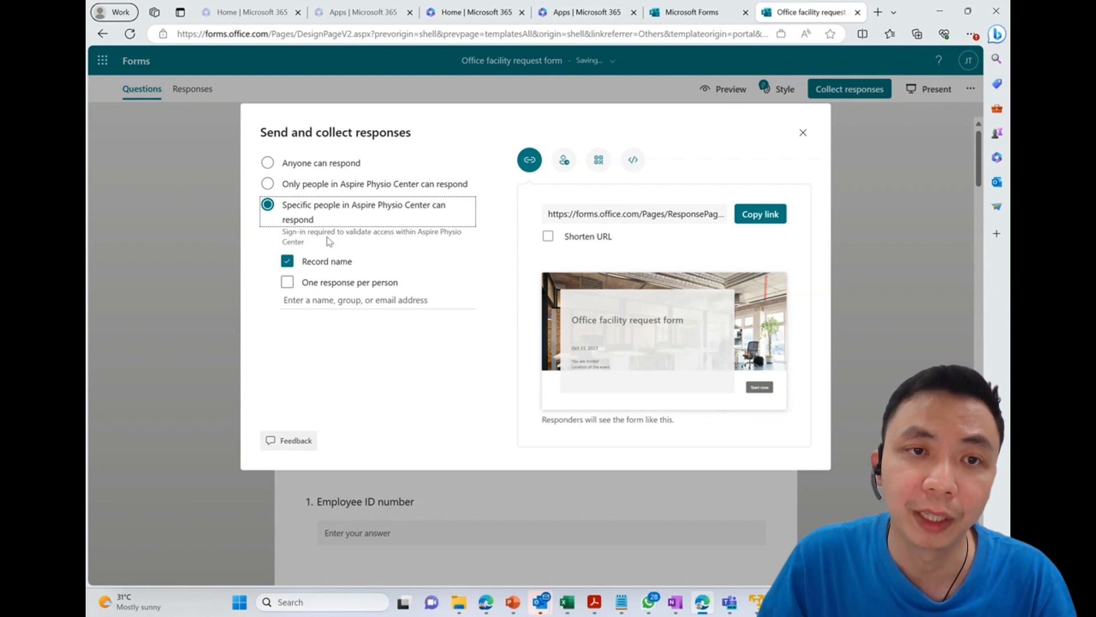
{"action": "left_click", "coordinate": [312, 306]}
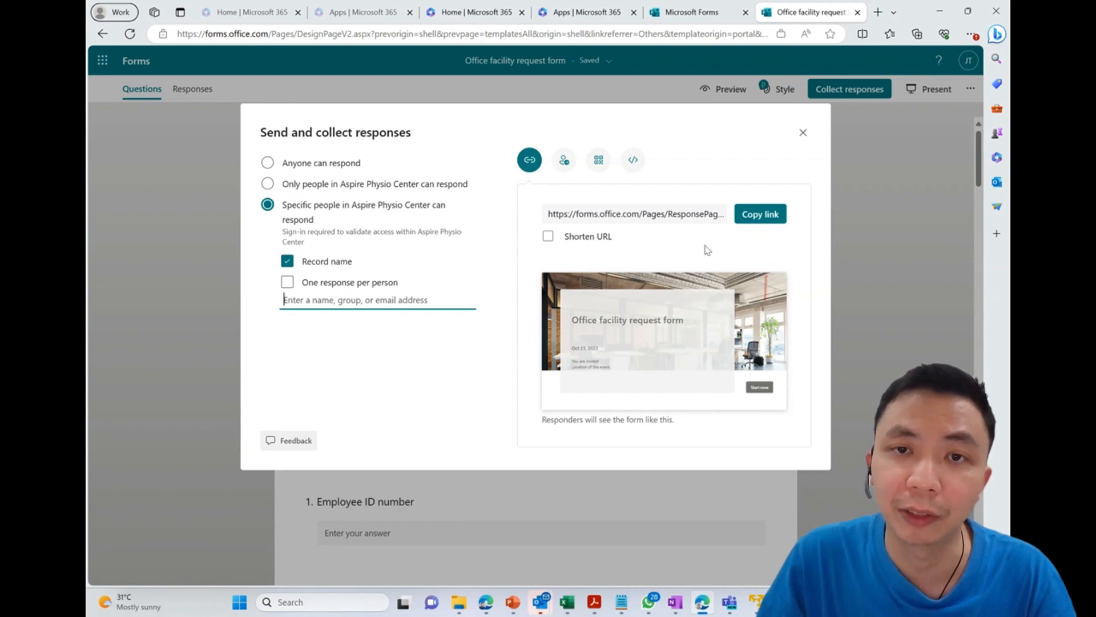
Copy the form's response link and shorten its URL
{"action": "left_click", "coordinate": [763, 220]}
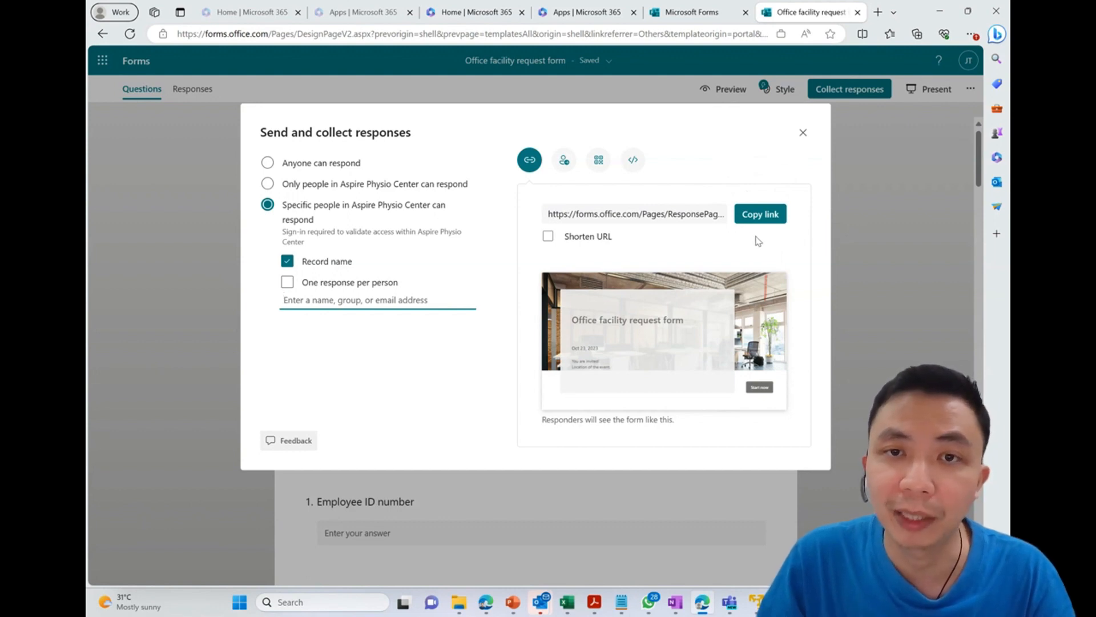
{"action": "left_click", "coordinate": [549, 237]}
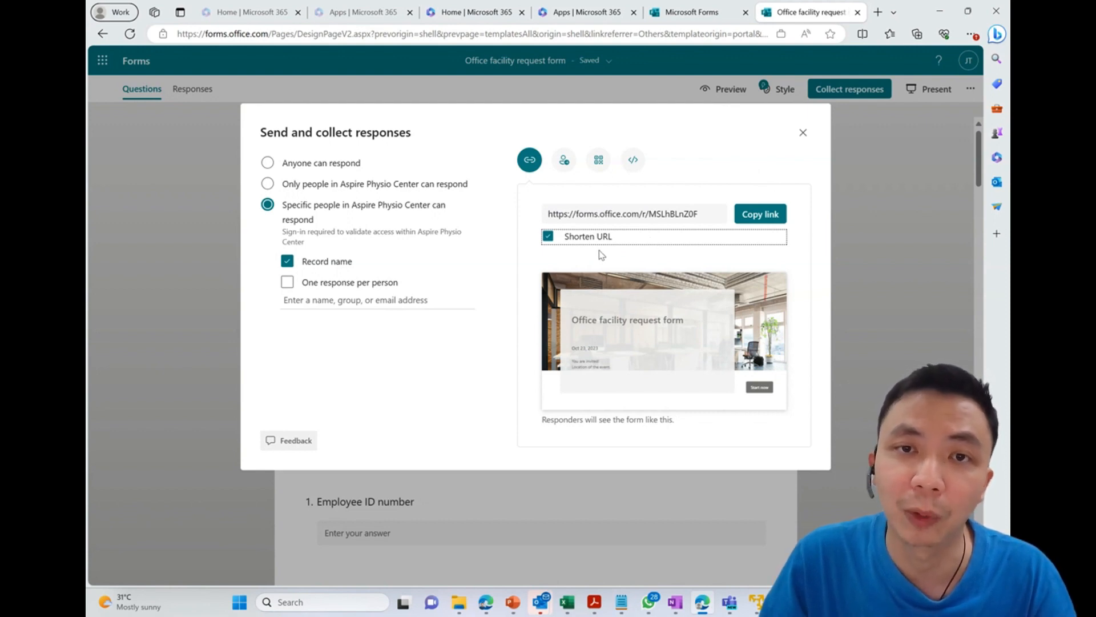
Examine the invitation, QR code and embed code options for sharing the form, and close the response collection dialog
{"action": "left_click", "coordinate": [565, 163]}
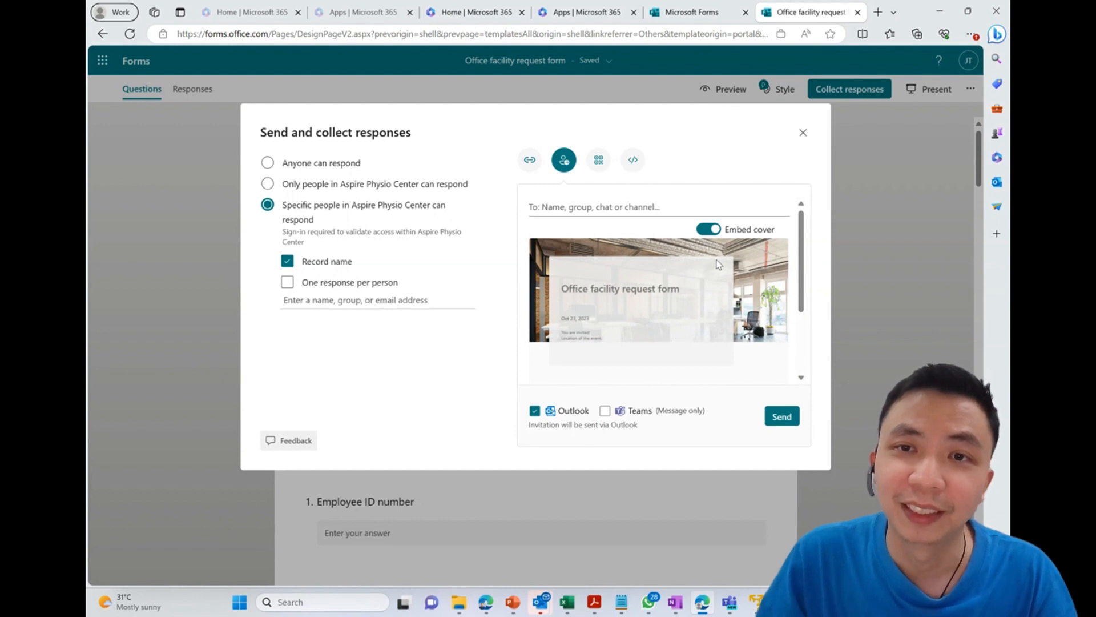
{"action": "left_click", "coordinate": [600, 165]}
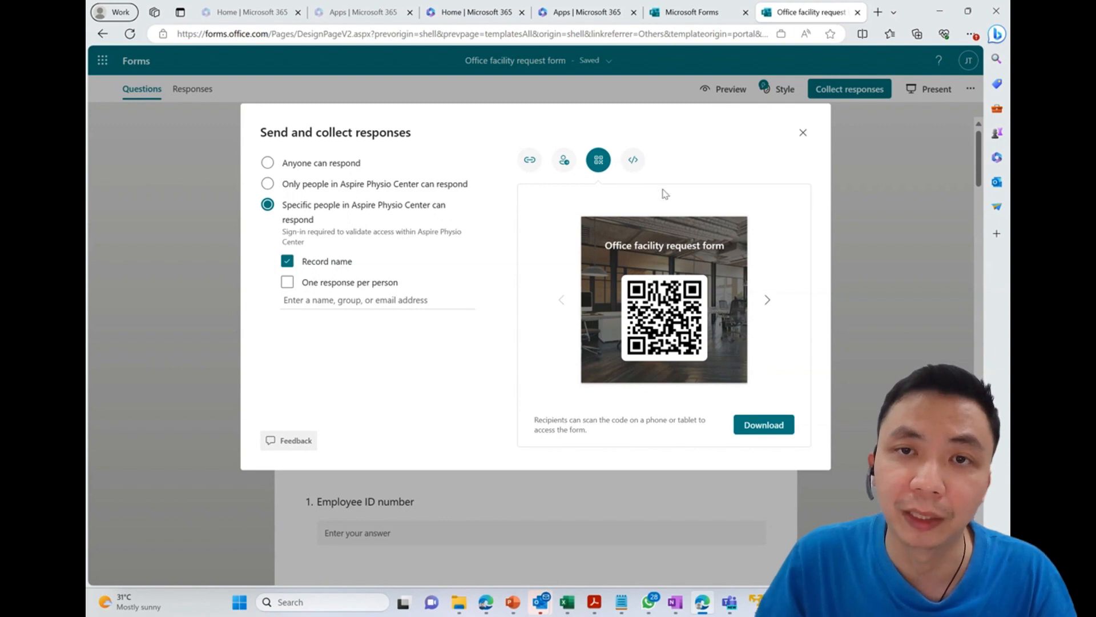
{"action": "left_click", "coordinate": [633, 160]}
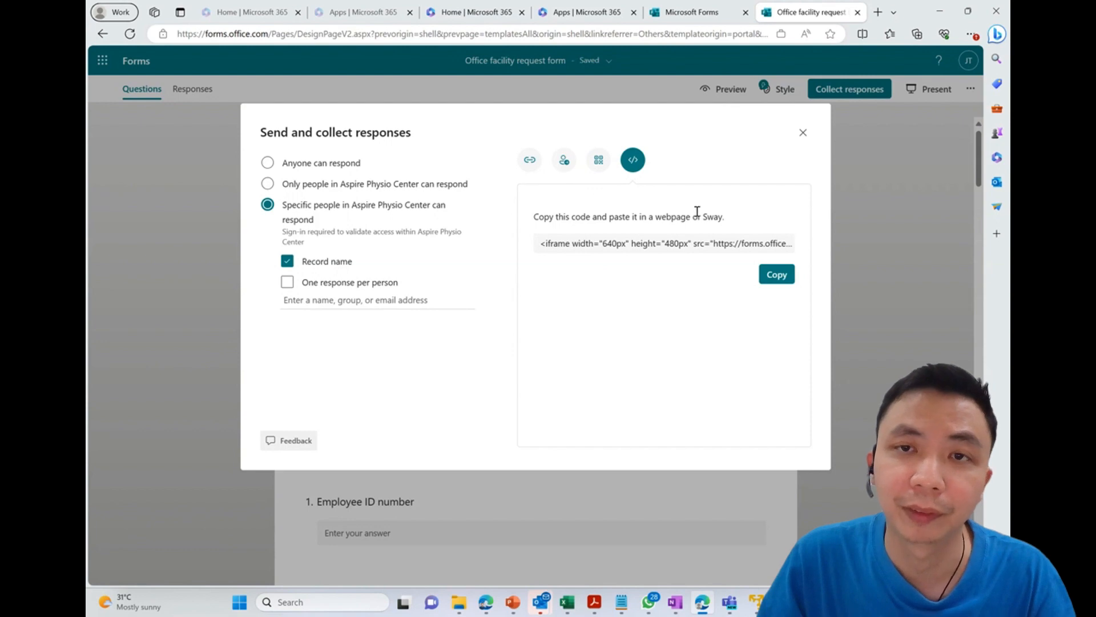
{"action": "left_click", "coordinate": [804, 134]}
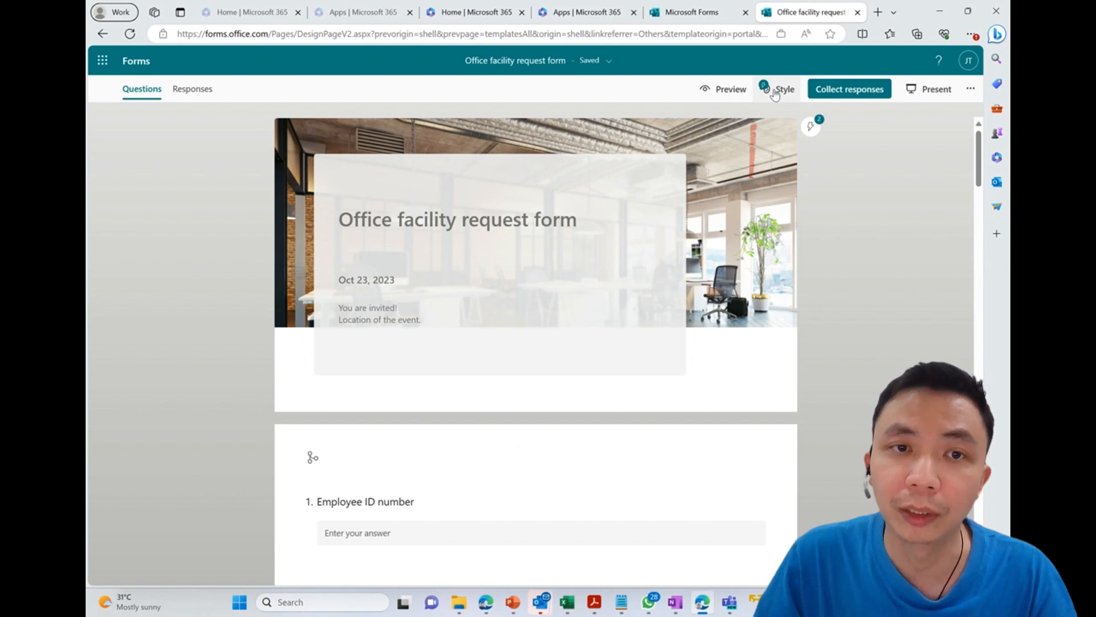
Examine the options for adding collaborators or sharing as a template, and view the form's response summary
{"action": "left_click", "coordinate": [964, 91]}
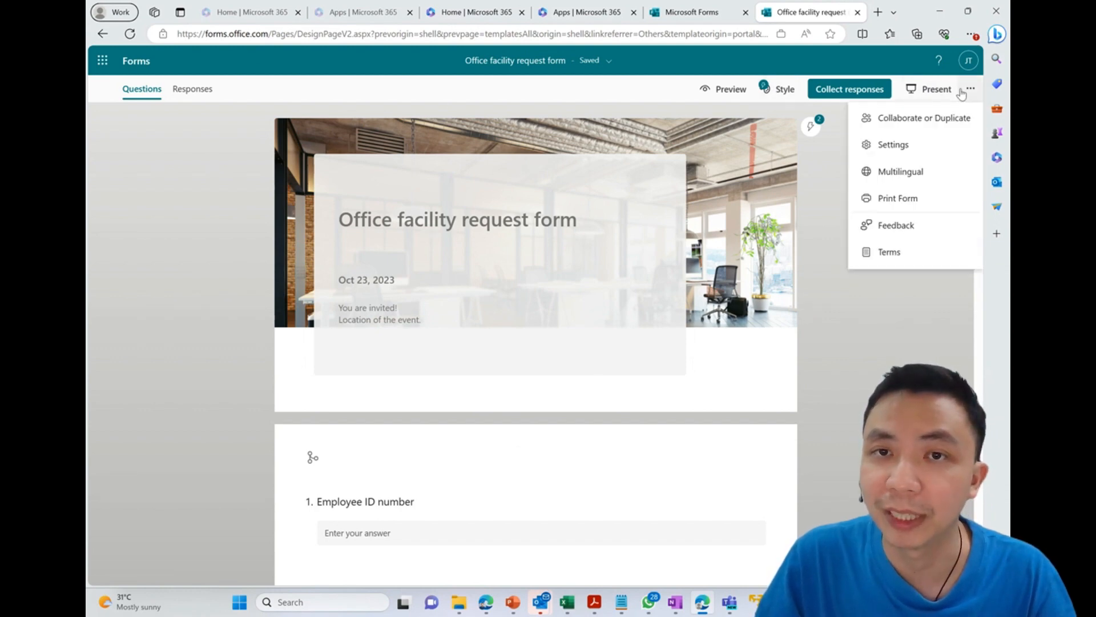
{"action": "left_click", "coordinate": [964, 128]}
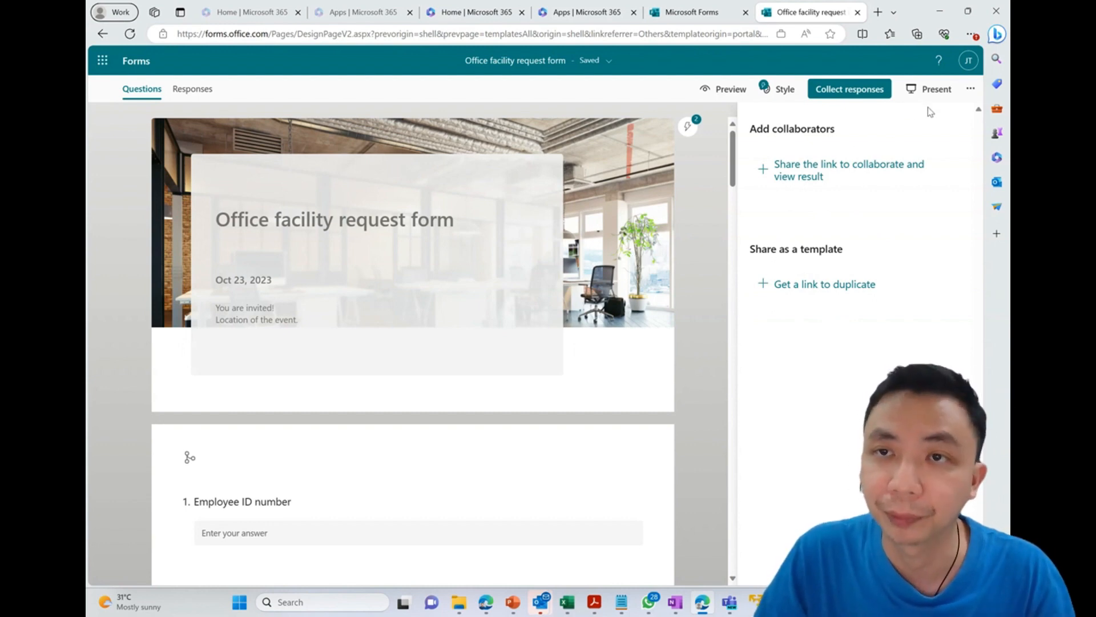
{"action": "left_click", "coordinate": [191, 90]}
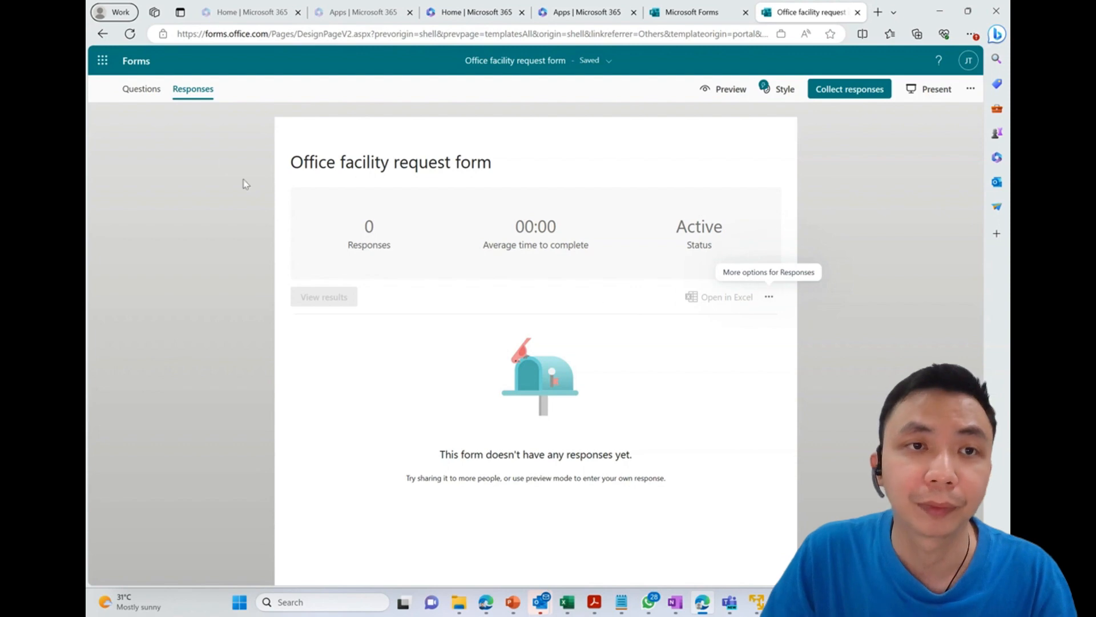
Start a new blank form and title it "Event Registration - Christmas Eve Dinner"
{"action": "left_click", "coordinate": [135, 62]}
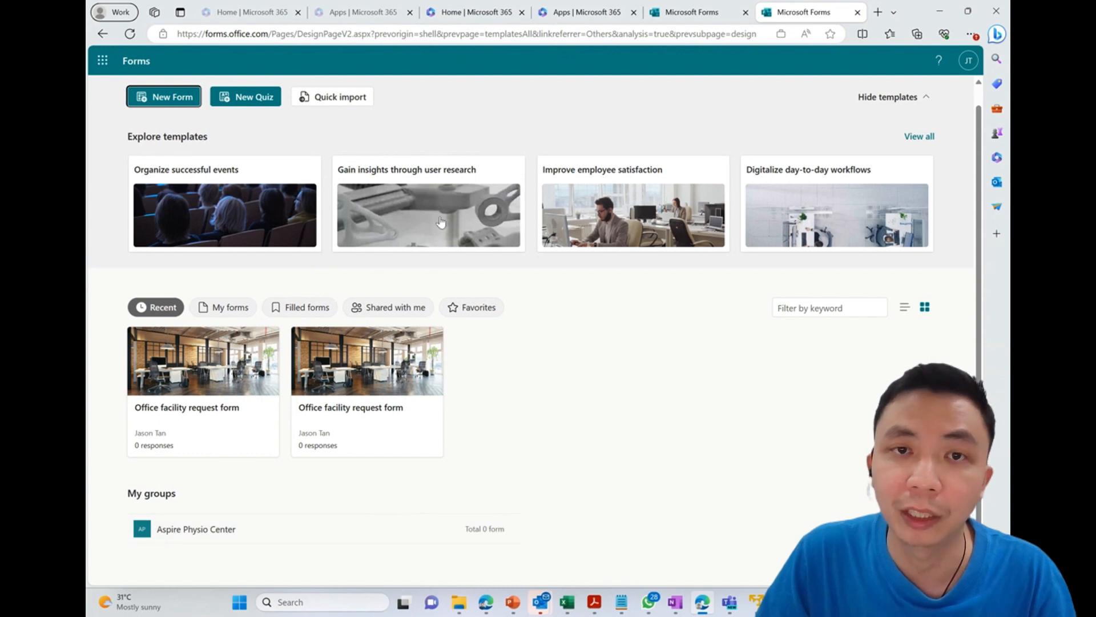
{"action": "left_click", "coordinate": [176, 97]}
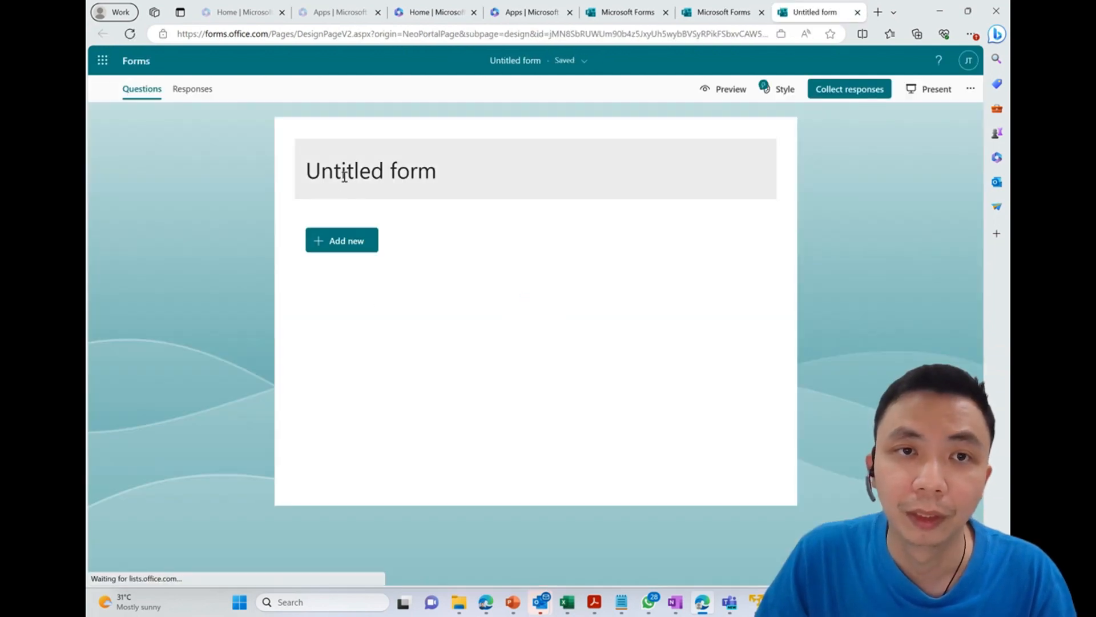
{"action": "left_click", "coordinate": [353, 170]}
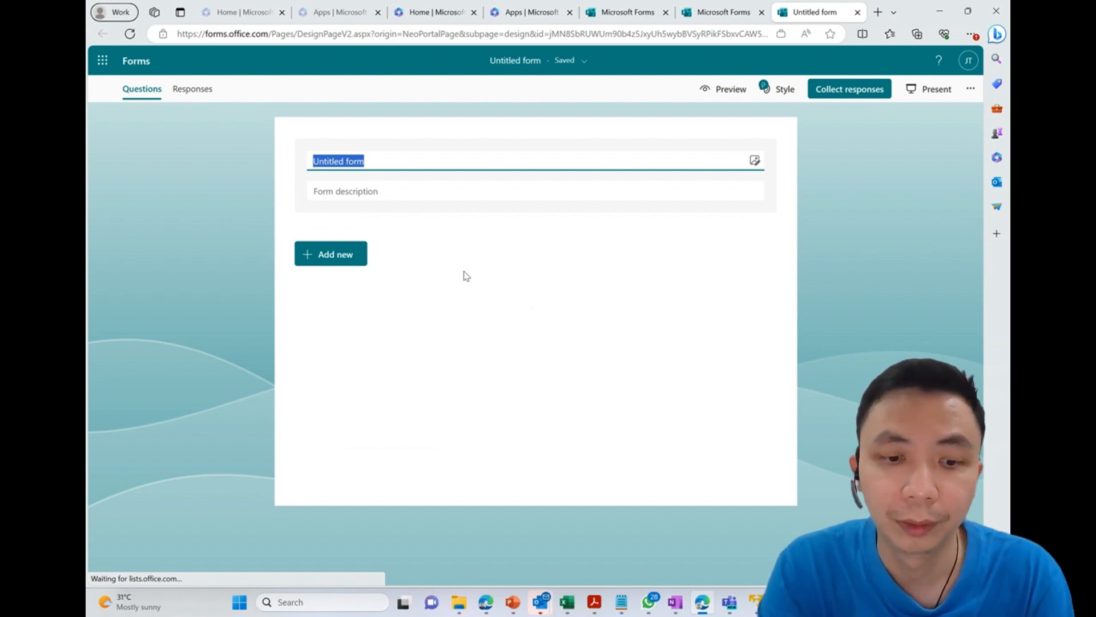
{"action": "type", "text": "Event "}
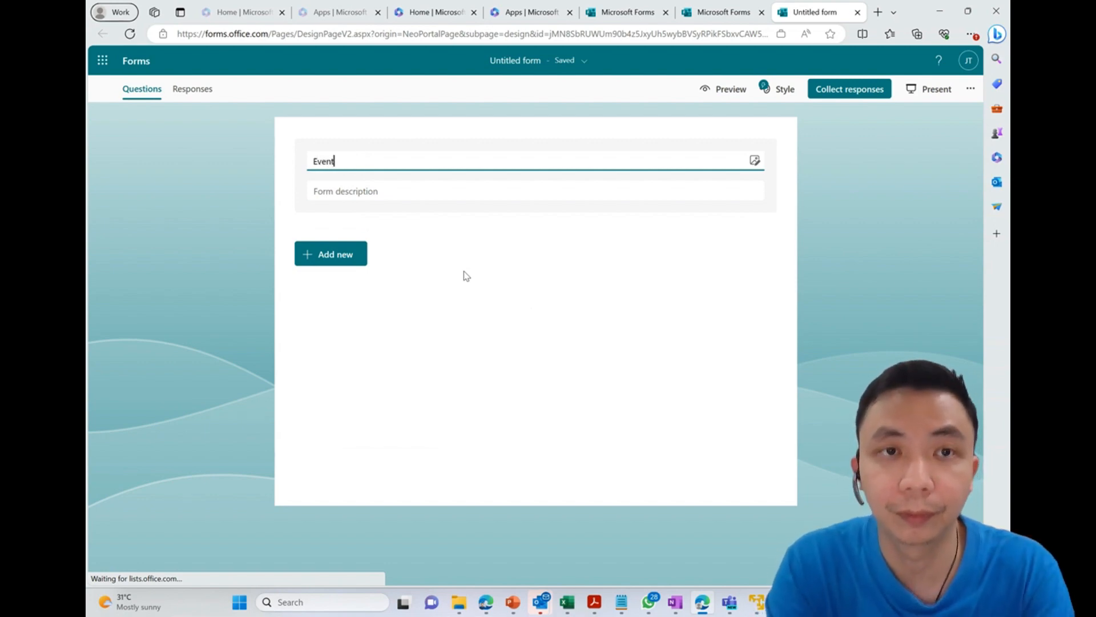
{"action": "type", "text": "Registration"}
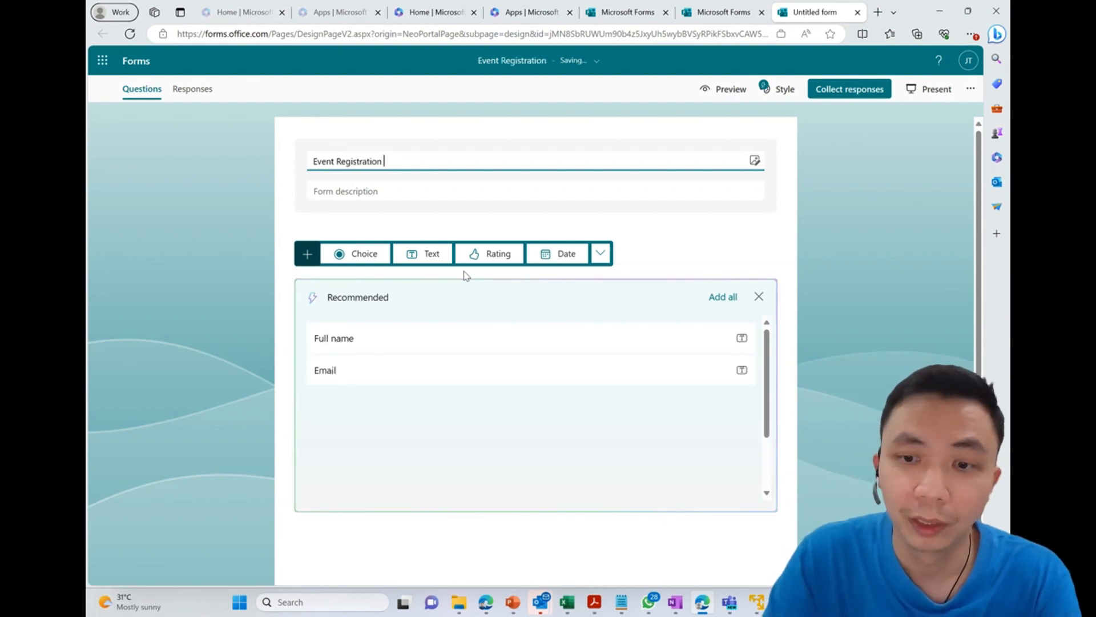
{"action": "type", "text": " -"}
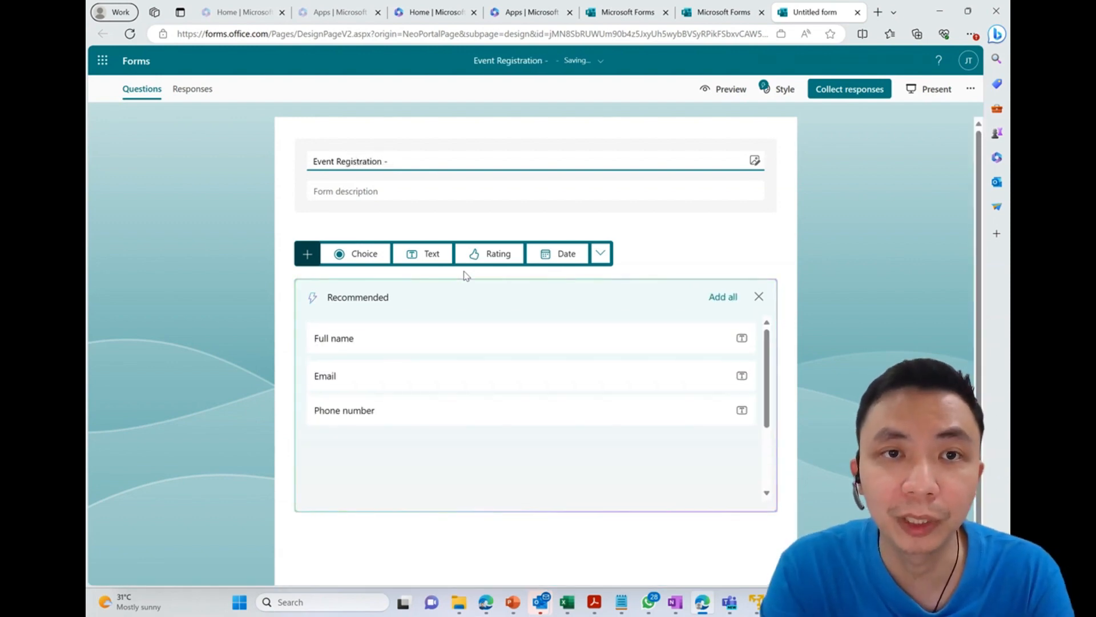
{"action": "type", "text": " Ch"}
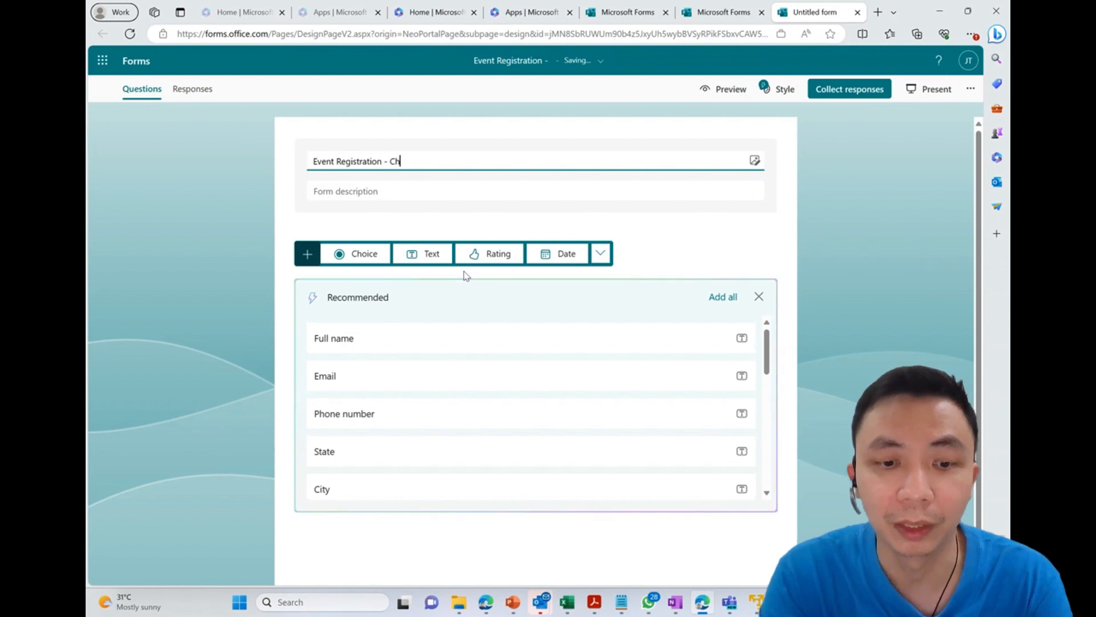
{"action": "type", "text": "ristmas"}
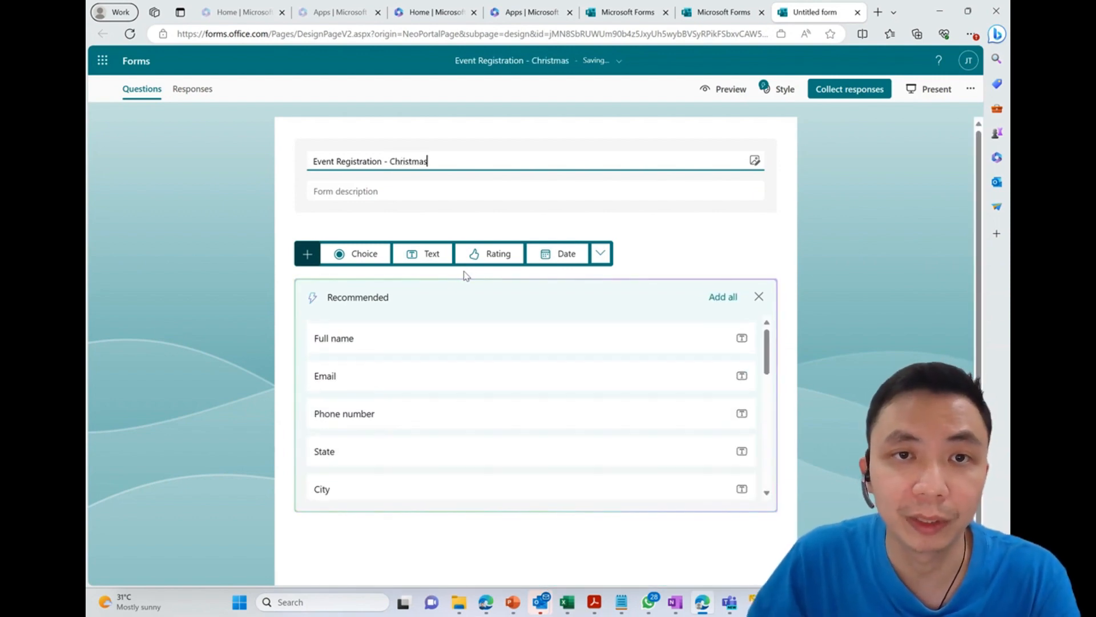
{"action": "type", "text": " Eve Dinner"}
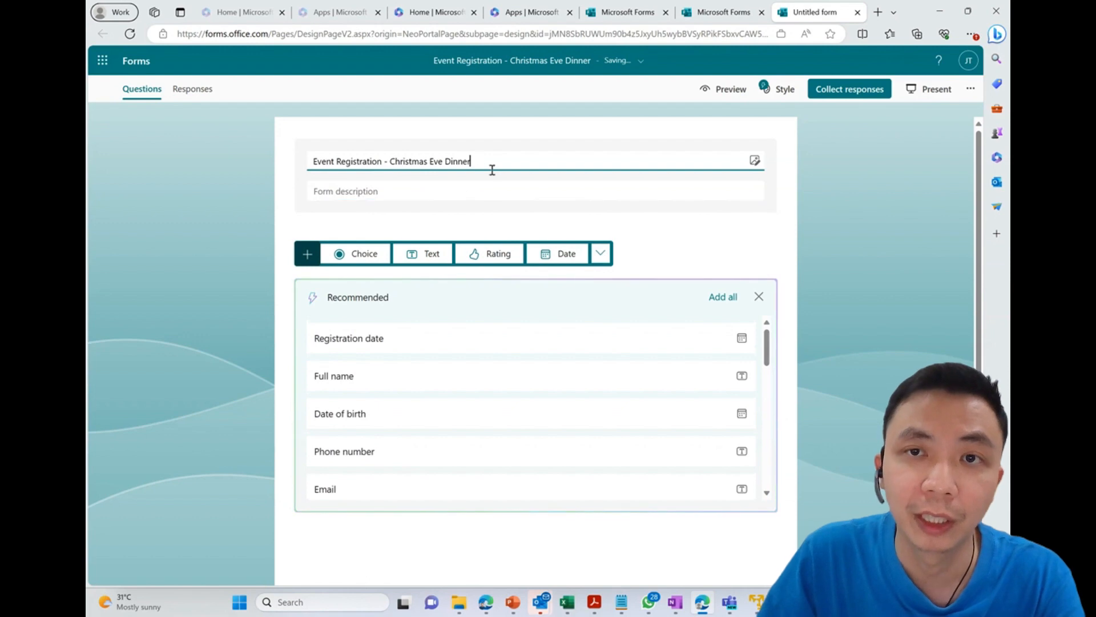
Search Bing images for "christmas" to find a picture for the form's title
{"action": "left_click", "coordinate": [755, 162]}
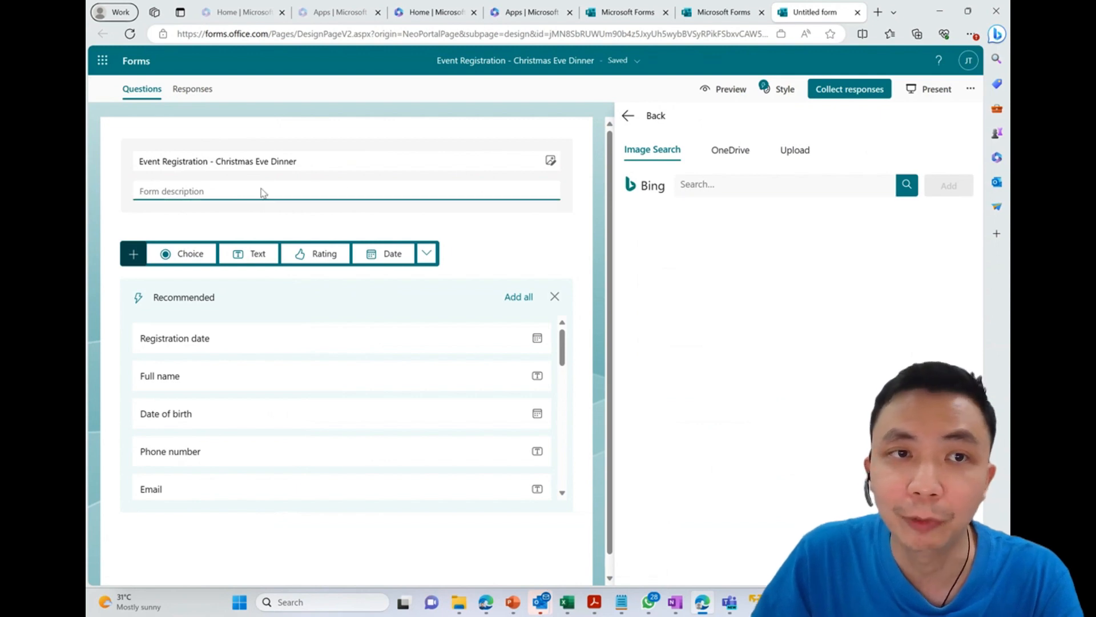
{"action": "left_click", "coordinate": [728, 185]}
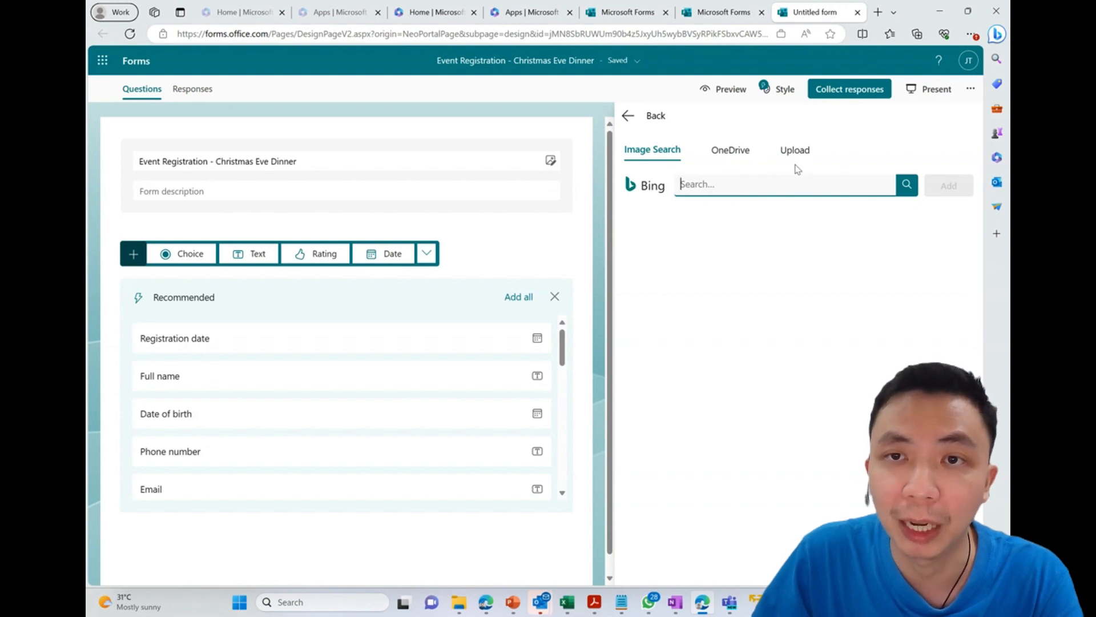
{"action": "left_click", "coordinate": [741, 162]}
{"action": "left_click", "coordinate": [662, 159]}
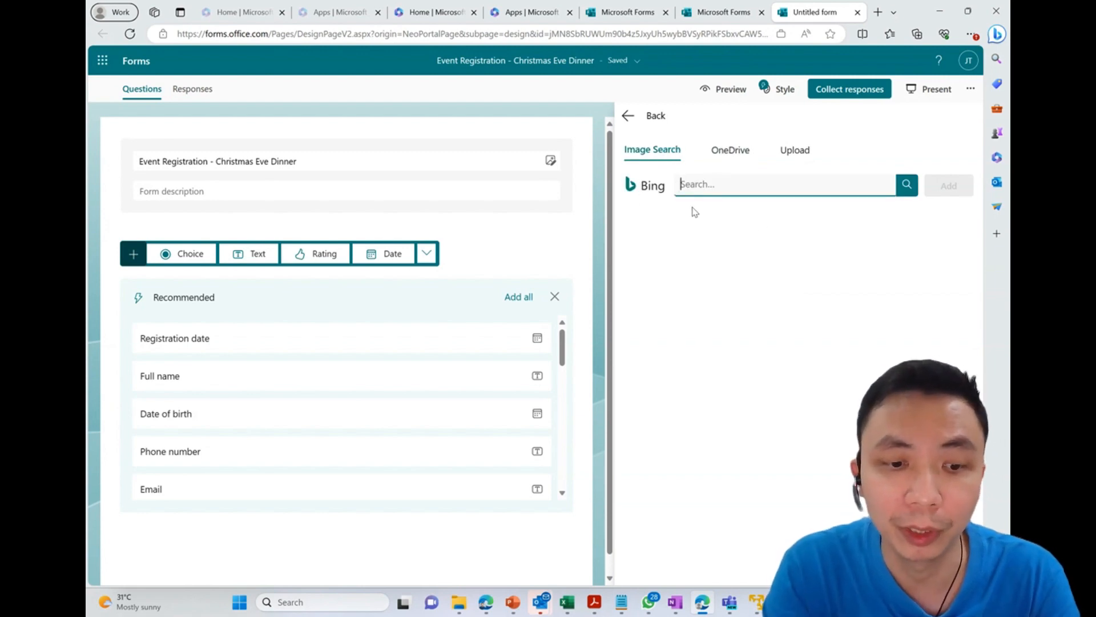
{"action": "type", "text": "che"}
{"action": "type", "text": "ist"}
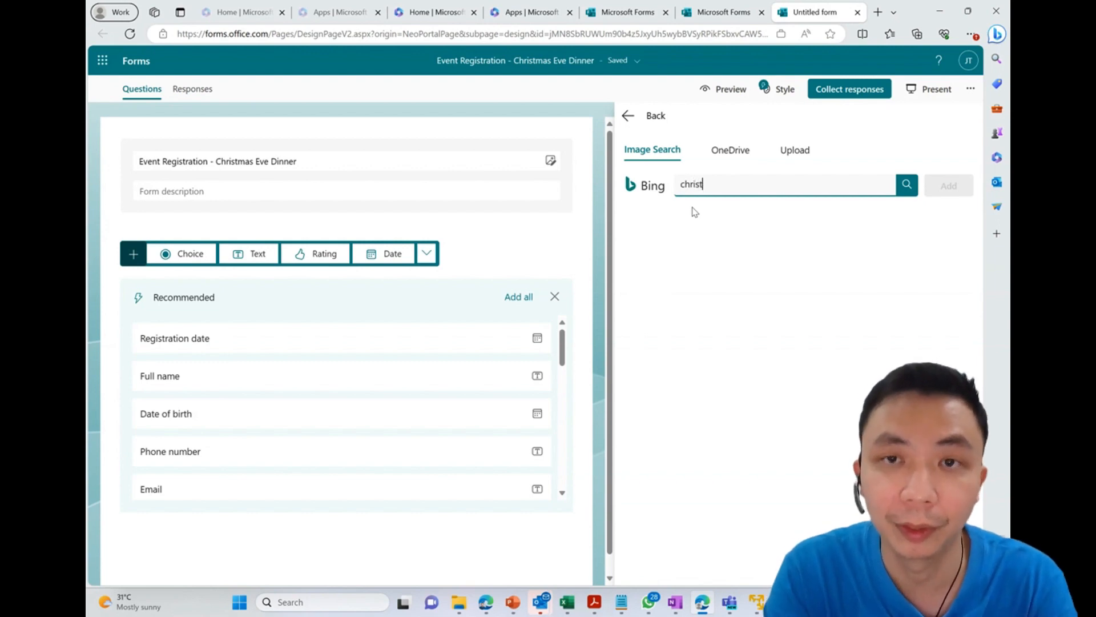
{"action": "type", "text": "omas"}
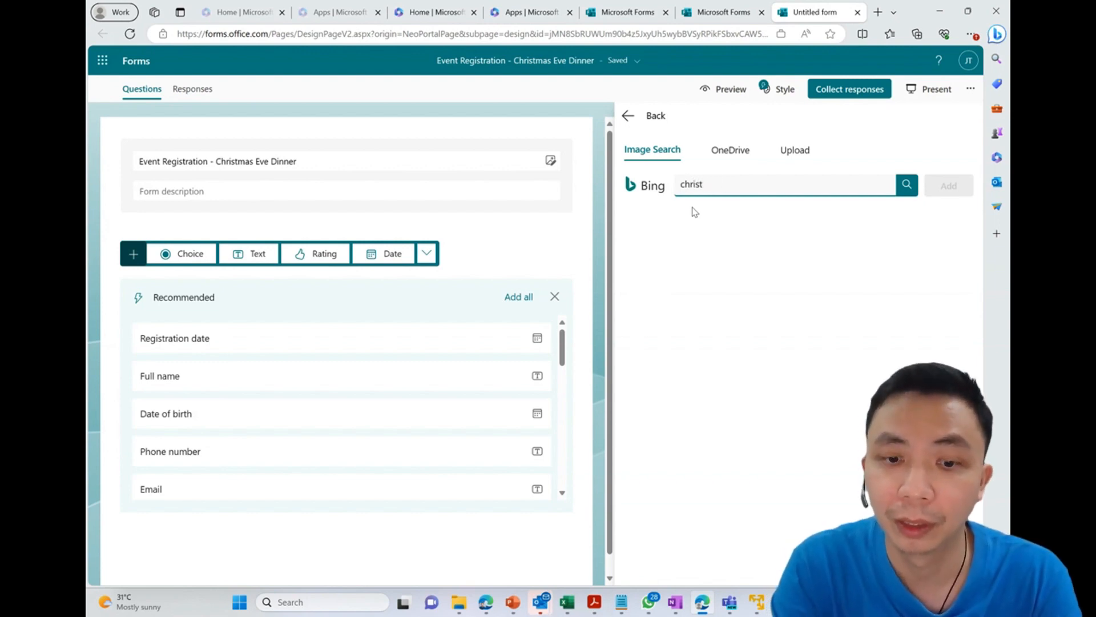
{"action": "left_click", "coordinate": [906, 184]}
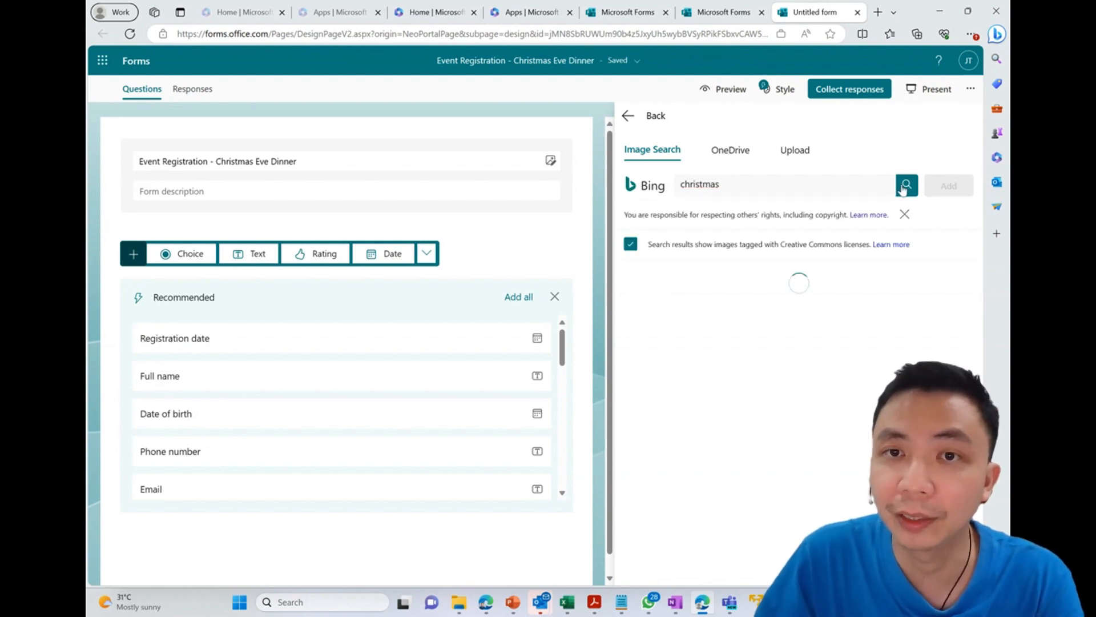
Try to insert the photo of colourful Christmas light decorations with a teddy bear as the form's title image
{"action": "scroll", "coordinate": [900, 347], "scroll_direction": "down", "scroll_amount": 10}
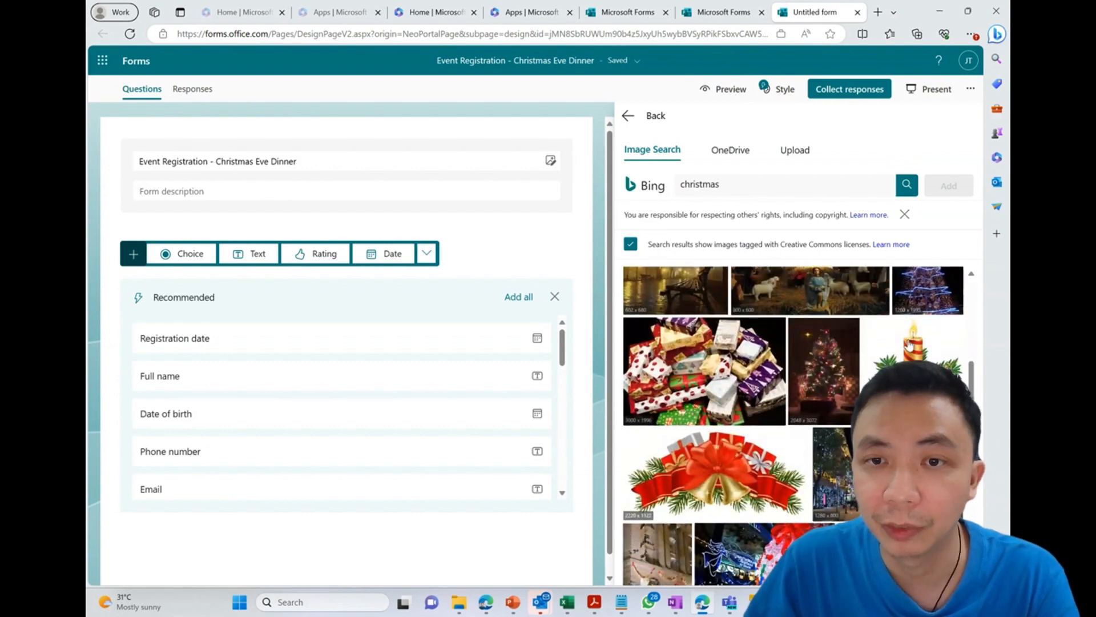
{"action": "scroll", "coordinate": [910, 344], "scroll_direction": "up", "scroll_amount": 3}
{"action": "scroll", "coordinate": [793, 439], "scroll_direction": "down", "scroll_amount": 5}
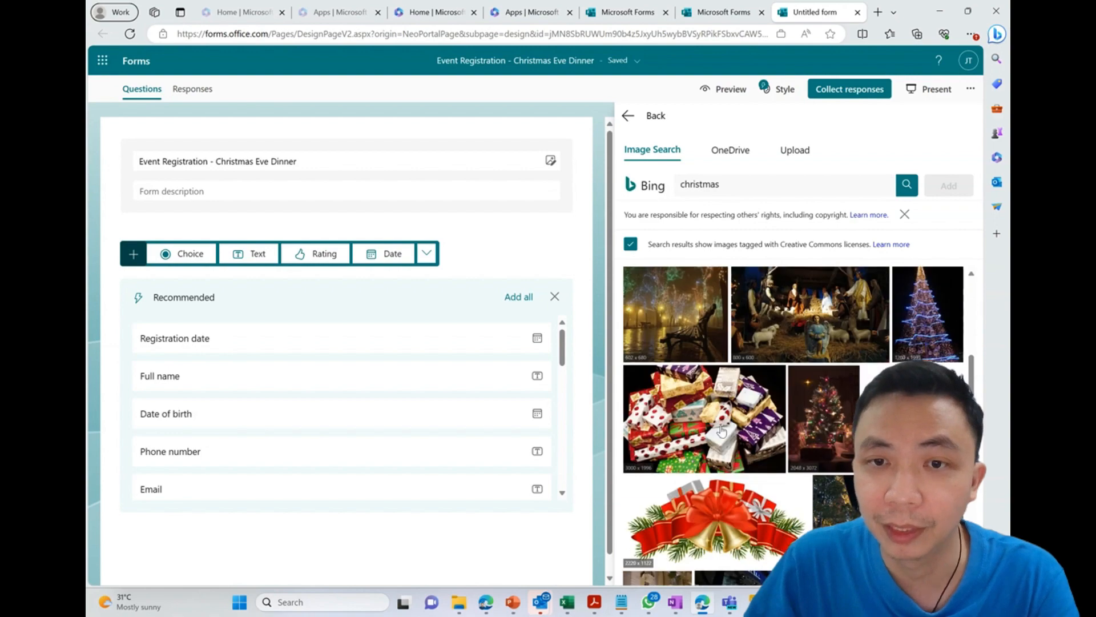
{"action": "left_click", "coordinate": [769, 523]}
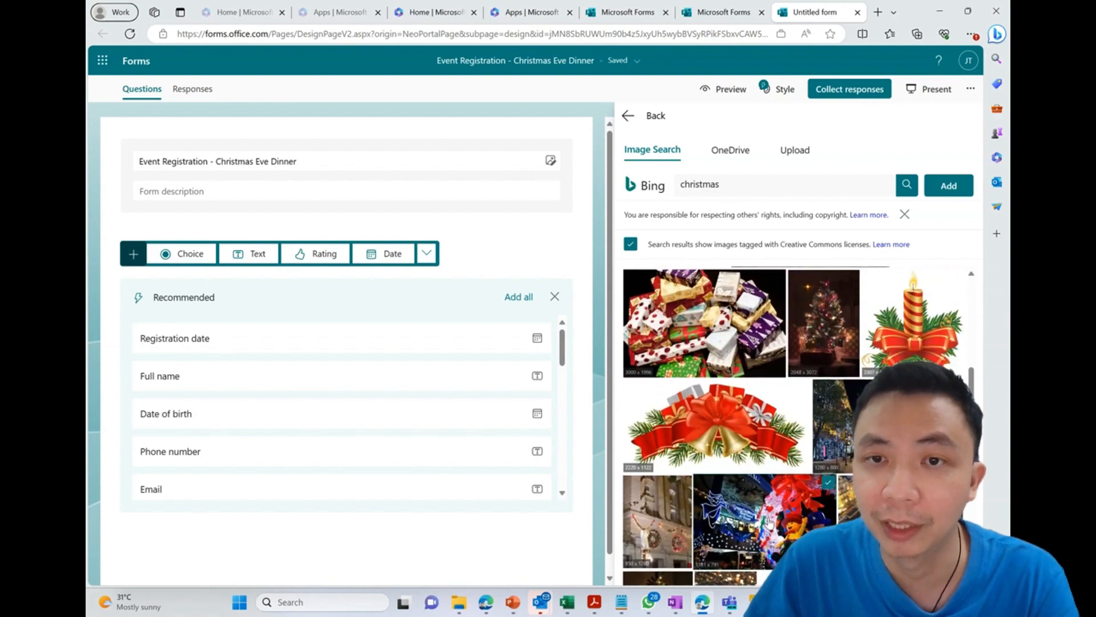
{"action": "scroll", "coordinate": [876, 336], "scroll_direction": "down", "scroll_amount": 1}
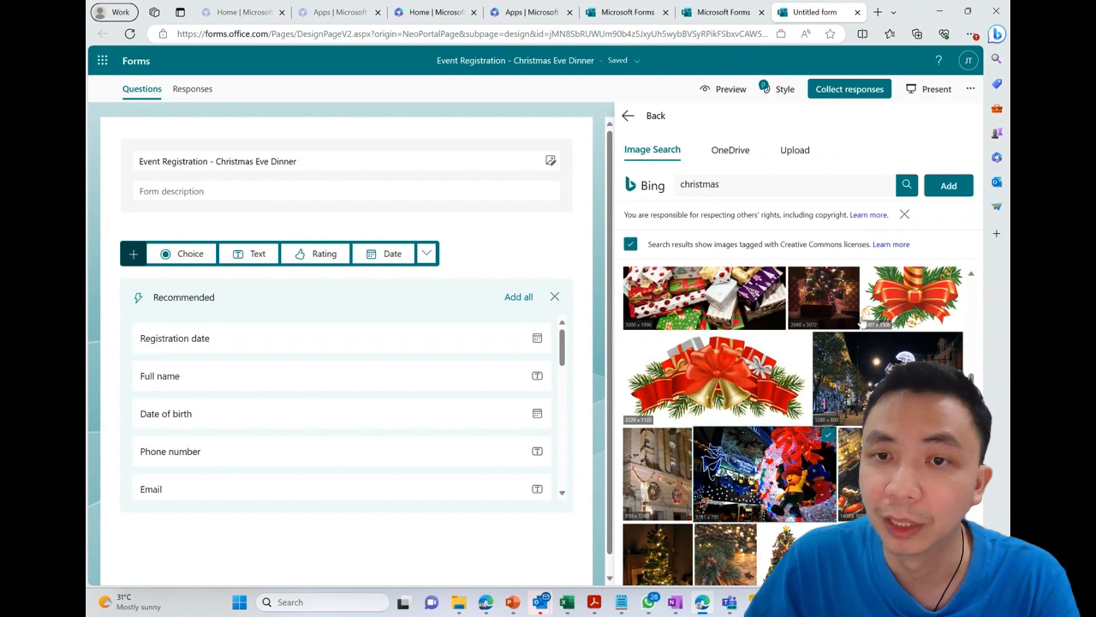
{"action": "left_click", "coordinate": [948, 185]}
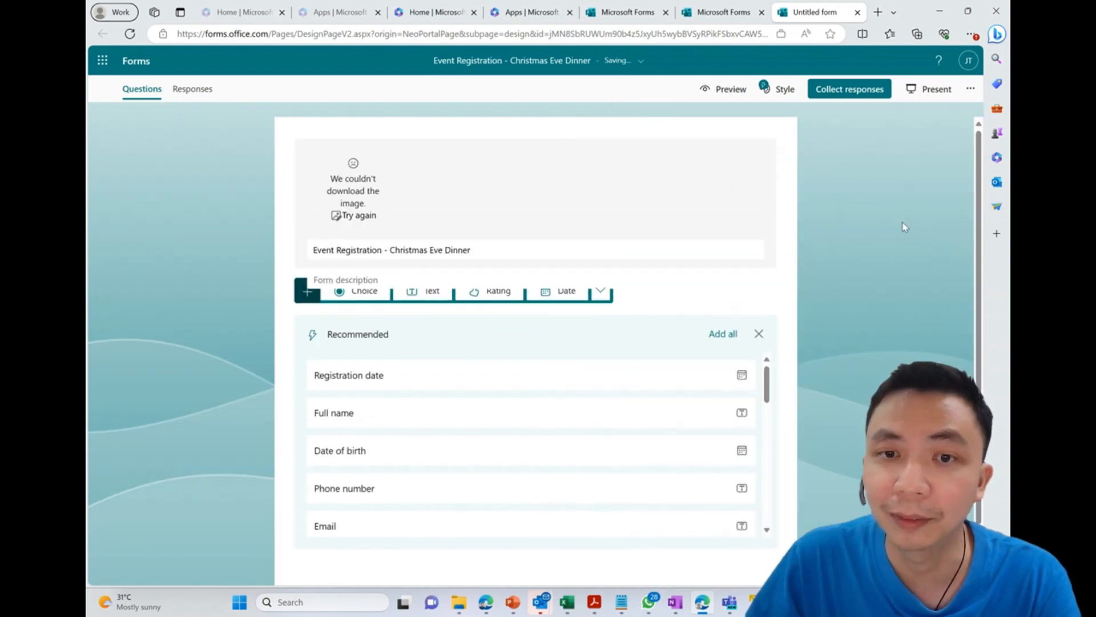
Try to insert the night photo of a street lined with lit trees as the title image
{"action": "left_click", "coordinate": [351, 215]}
{"action": "scroll", "coordinate": [800, 384], "scroll_direction": "down", "scroll_amount": 1}
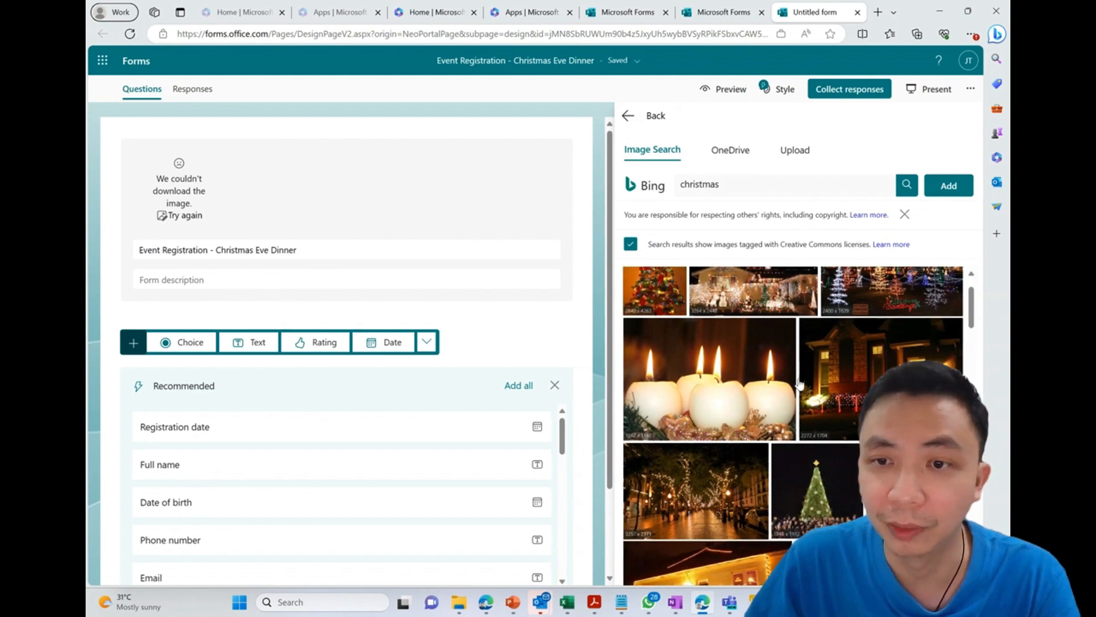
{"action": "scroll", "coordinate": [725, 388], "scroll_direction": "down", "scroll_amount": 1}
{"action": "left_click", "coordinate": [721, 387]}
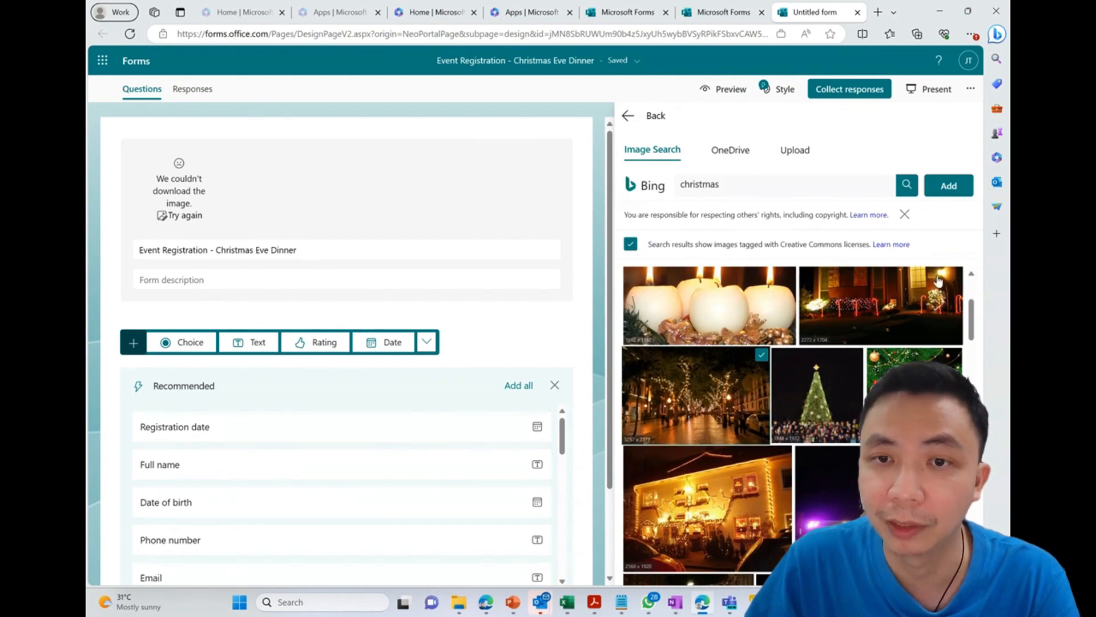
{"action": "left_click", "coordinate": [946, 186]}
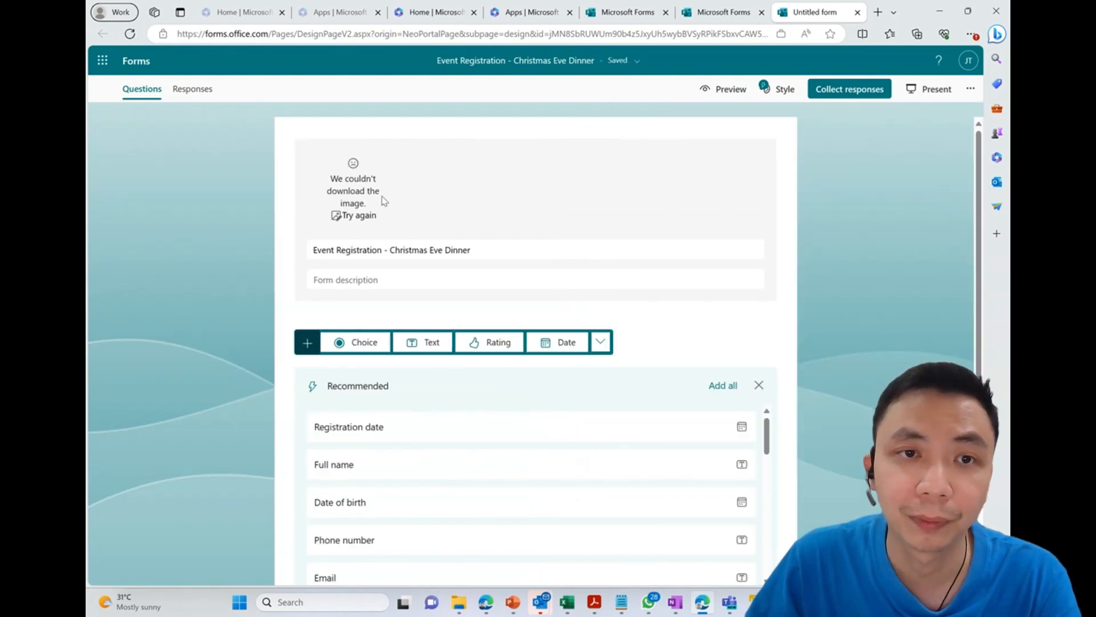
Try once more to insert a title image from the Creative Commons christmas results
{"action": "left_click", "coordinate": [353, 215]}
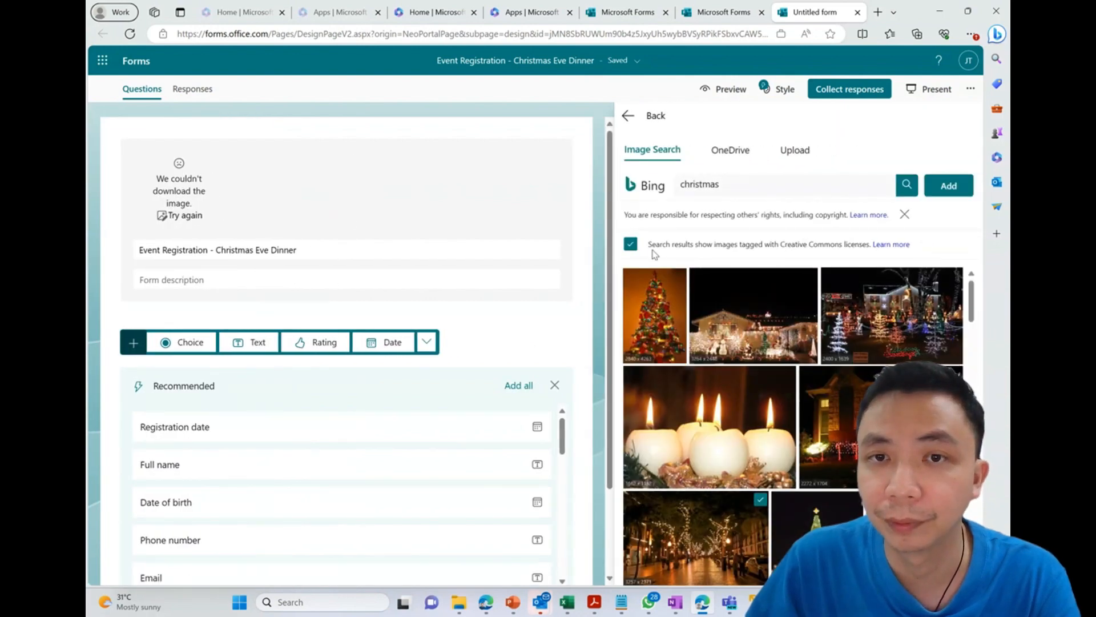
{"action": "scroll", "coordinate": [835, 359], "scroll_direction": "down", "scroll_amount": 5}
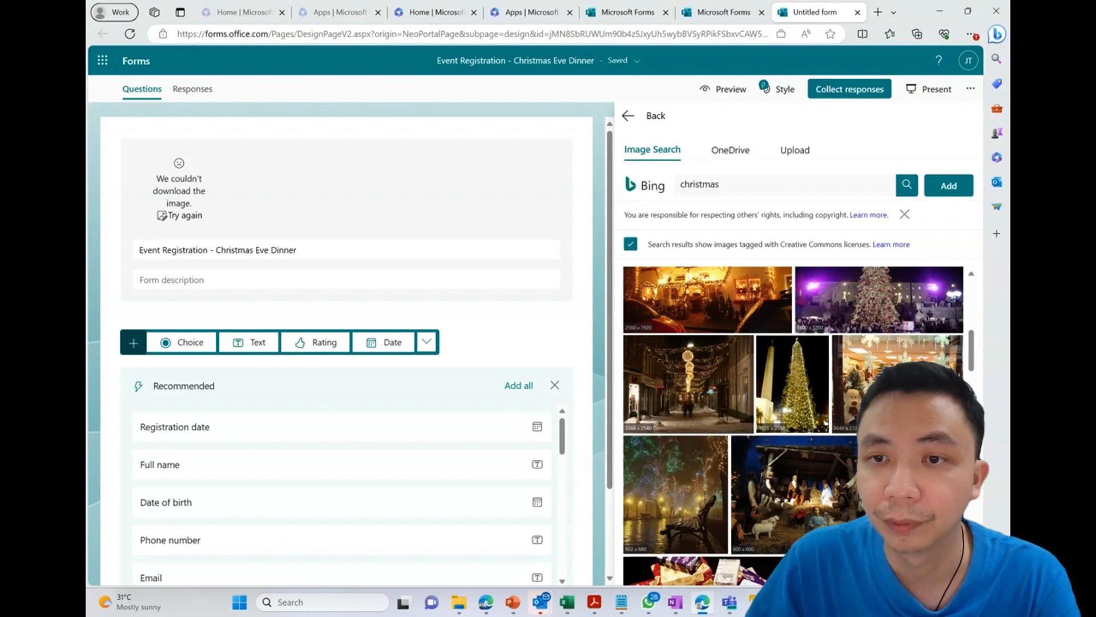
{"action": "left_click", "coordinate": [949, 188]}
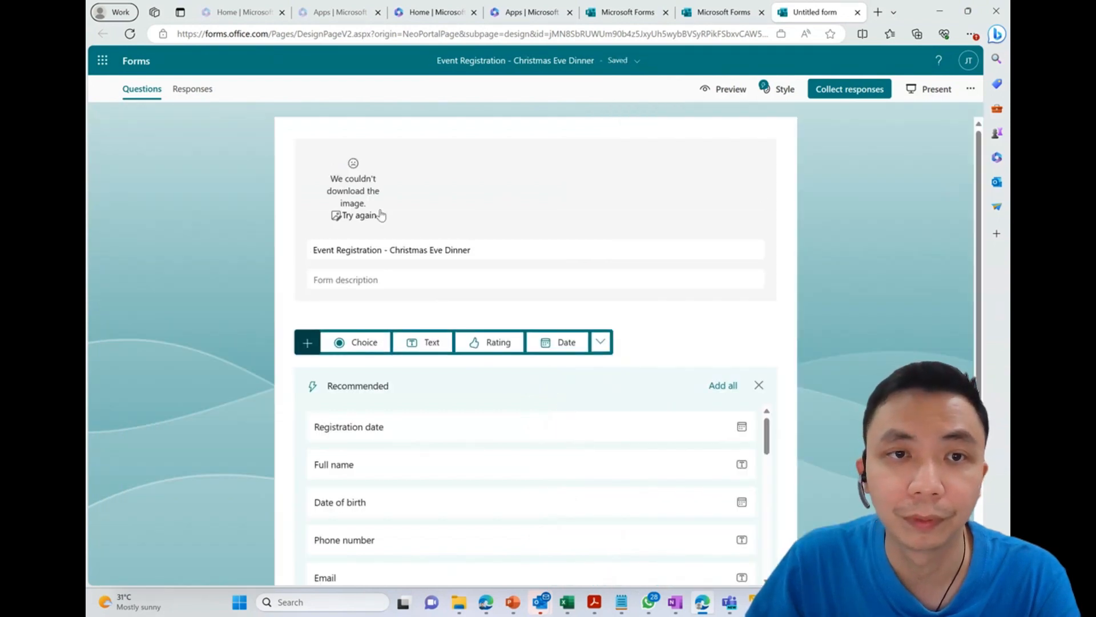
Reopen the title image search and turn off the Creative Commons licence filter for the christmas results
{"action": "left_click", "coordinate": [347, 216]}
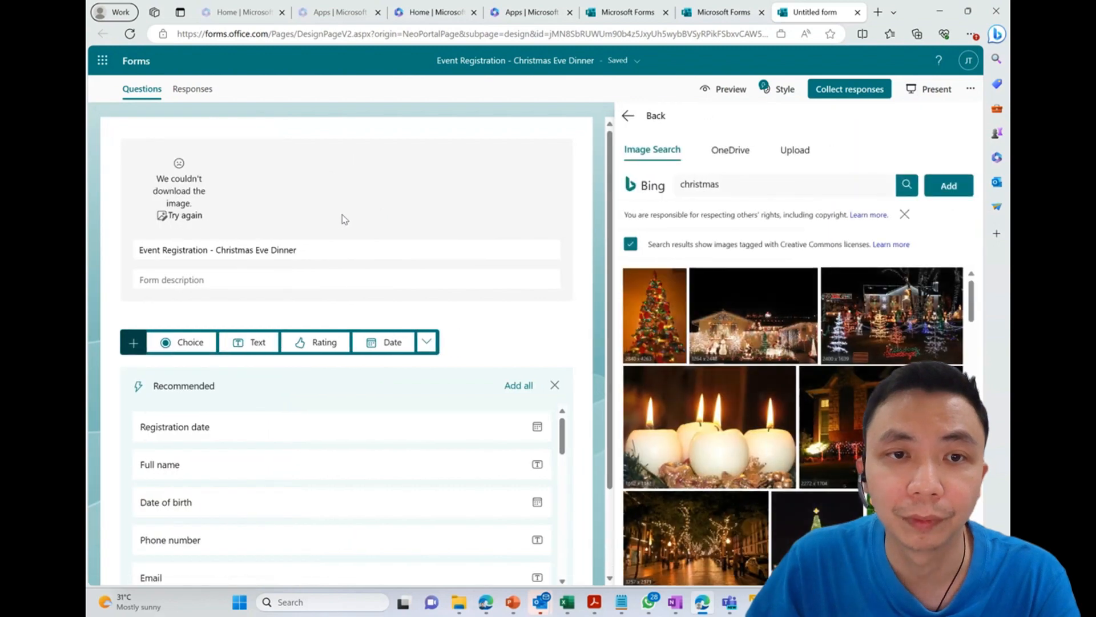
{"action": "scroll", "coordinate": [711, 448], "scroll_direction": "down", "scroll_amount": 1}
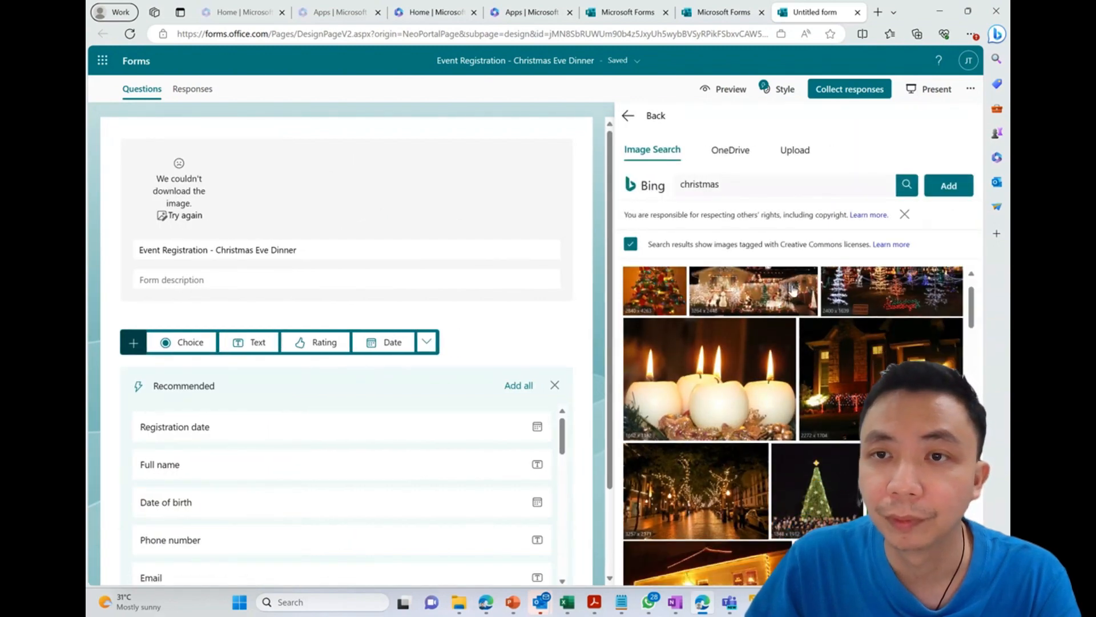
{"action": "left_click", "coordinate": [631, 244]}
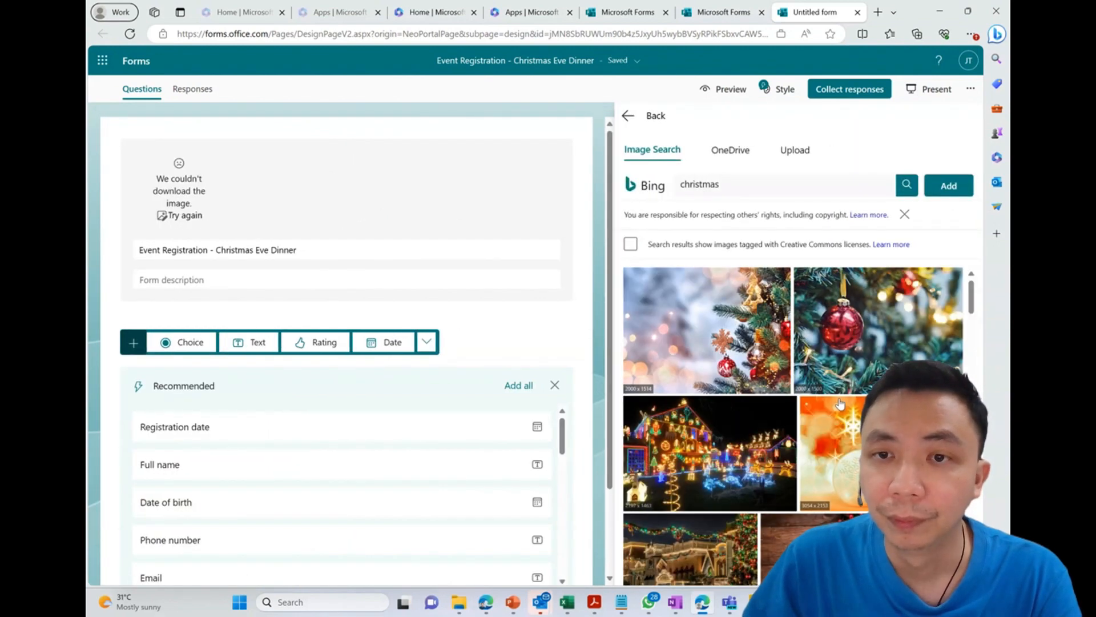
Insert the photo of a red bauble on a fir branch as the title image and remove it again
{"action": "left_click", "coordinate": [743, 336]}
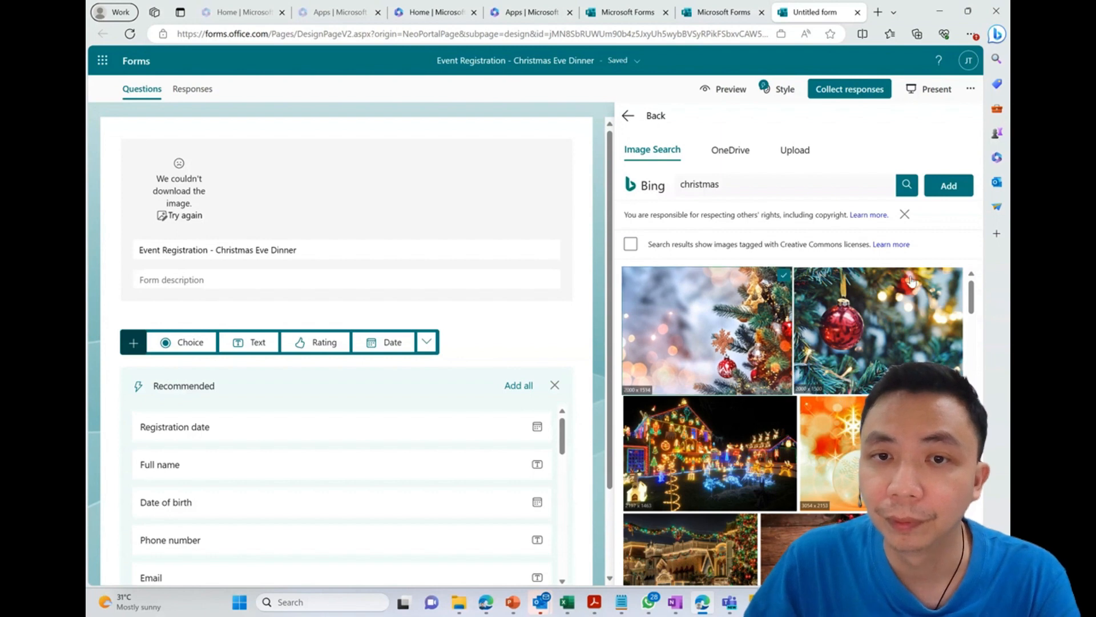
{"action": "left_click", "coordinate": [951, 193]}
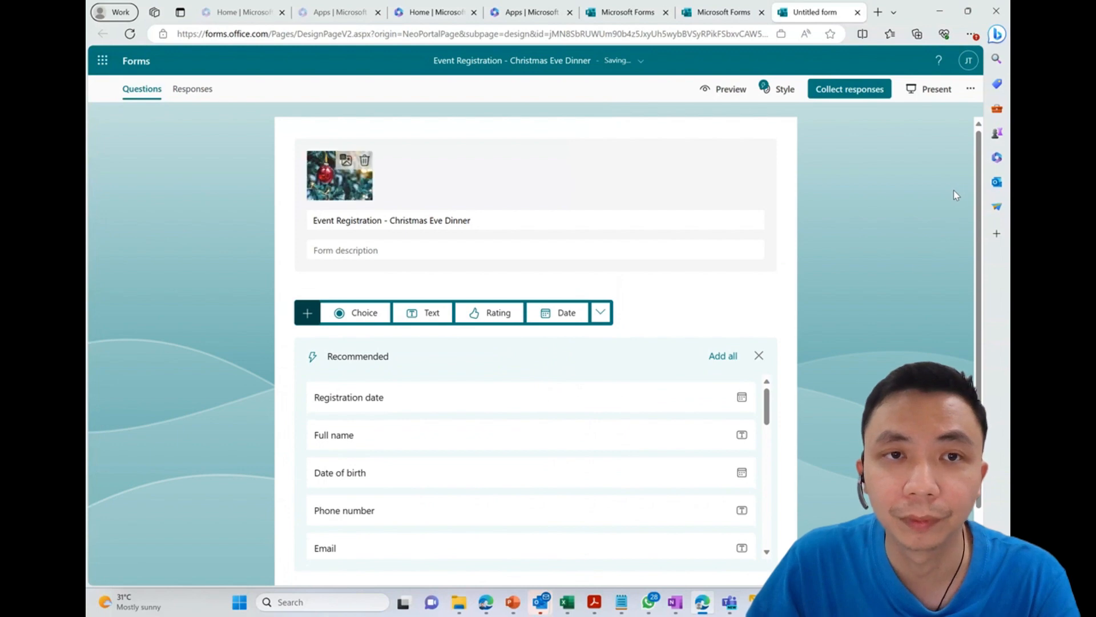
{"action": "left_click", "coordinate": [365, 161]}
Insert the picture of a brown wooden background with Christmas decorations as the form's title image
{"action": "left_click", "coordinate": [752, 160]}
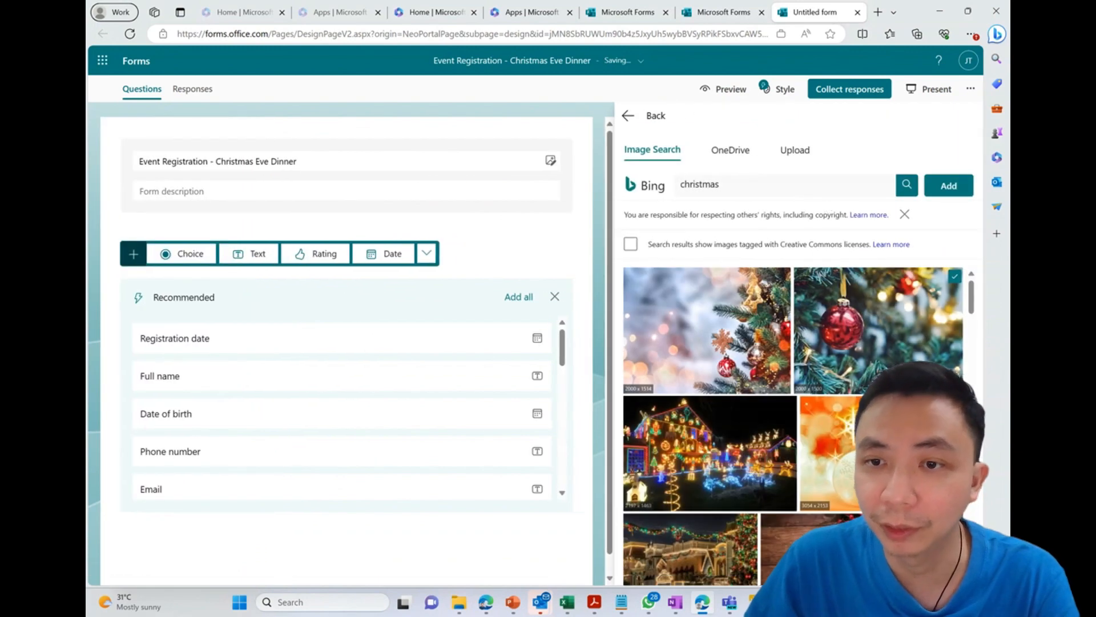
{"action": "scroll", "coordinate": [794, 425], "scroll_direction": "down", "scroll_amount": 3}
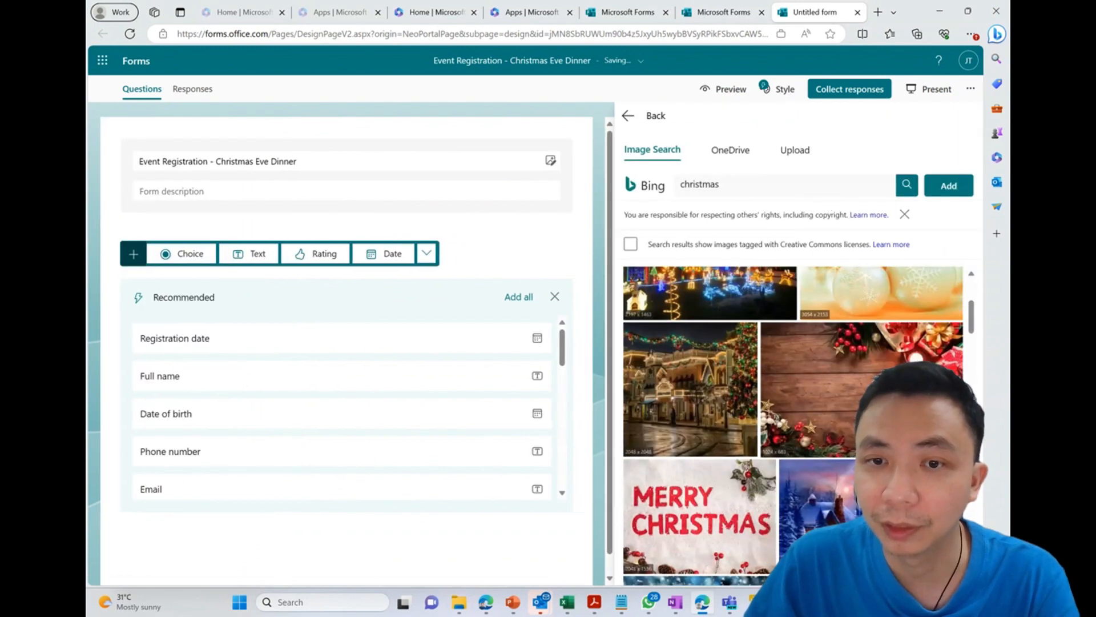
{"action": "left_click", "coordinate": [863, 389]}
{"action": "left_click", "coordinate": [949, 186]}
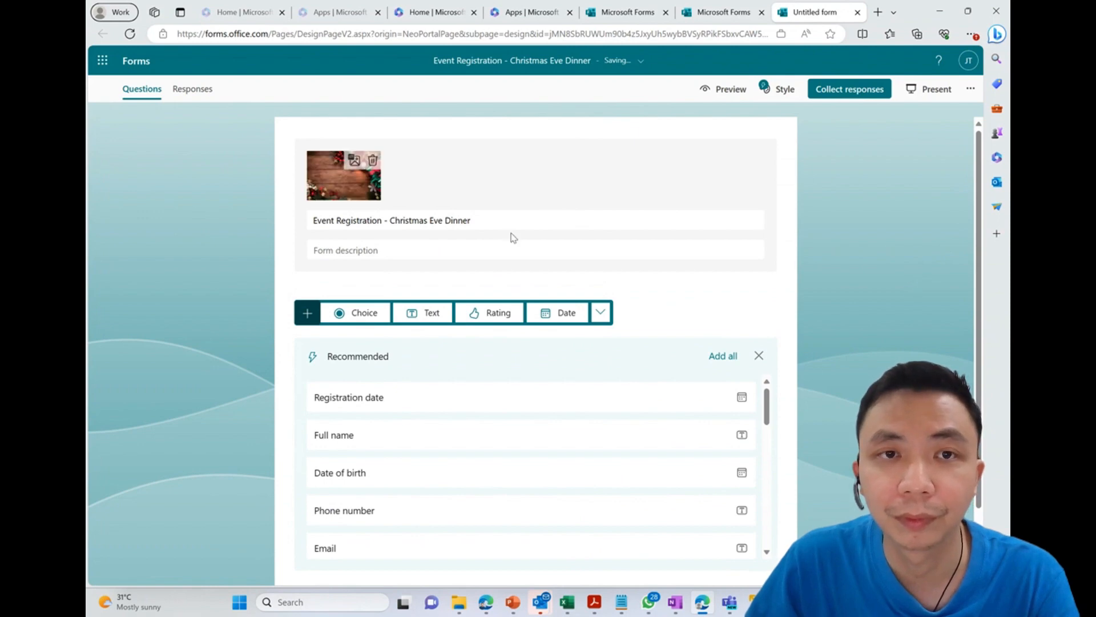
Open the title image's alternative text entry, close it without adding text, and look over the form's layout and recommended questions
{"action": "left_click", "coordinate": [354, 160]}
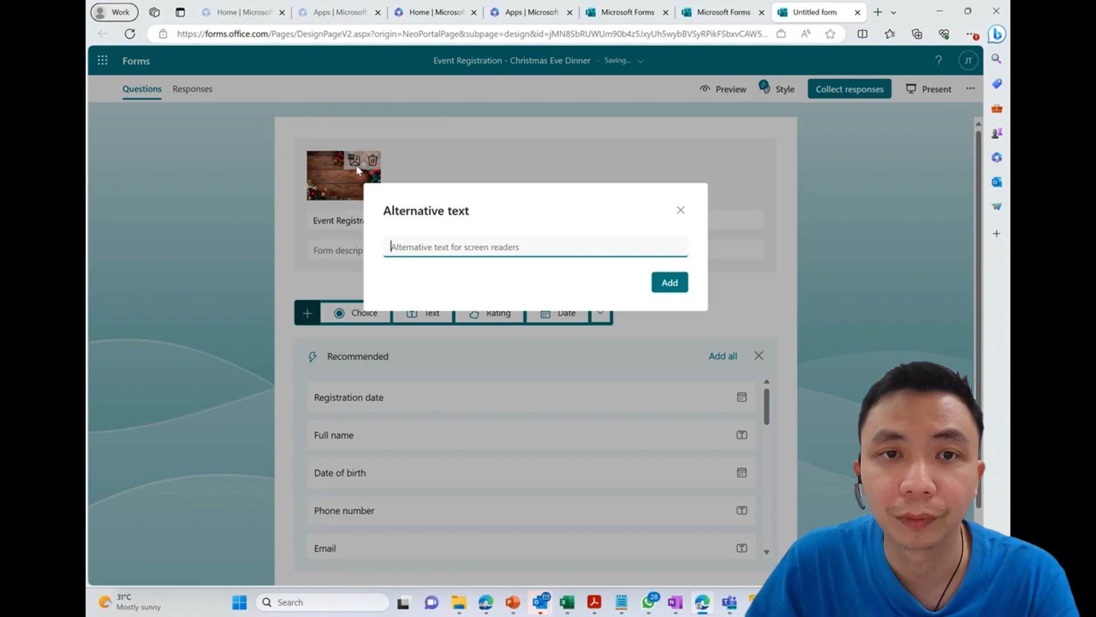
{"action": "left_click", "coordinate": [681, 210]}
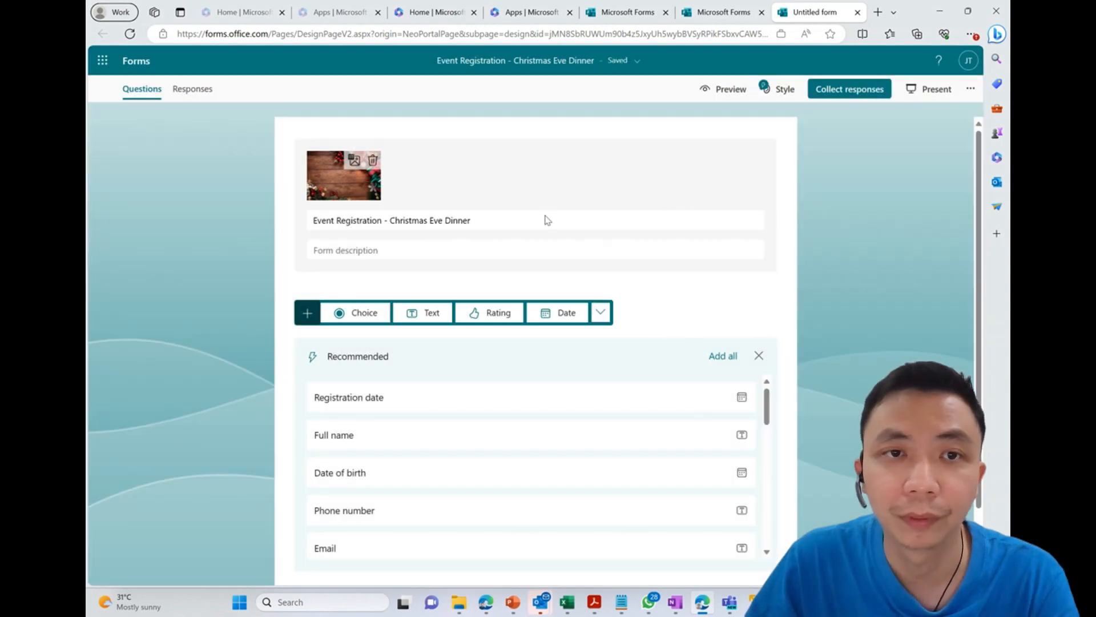
{"action": "scroll", "coordinate": [514, 262], "scroll_direction": "down", "scroll_amount": 2}
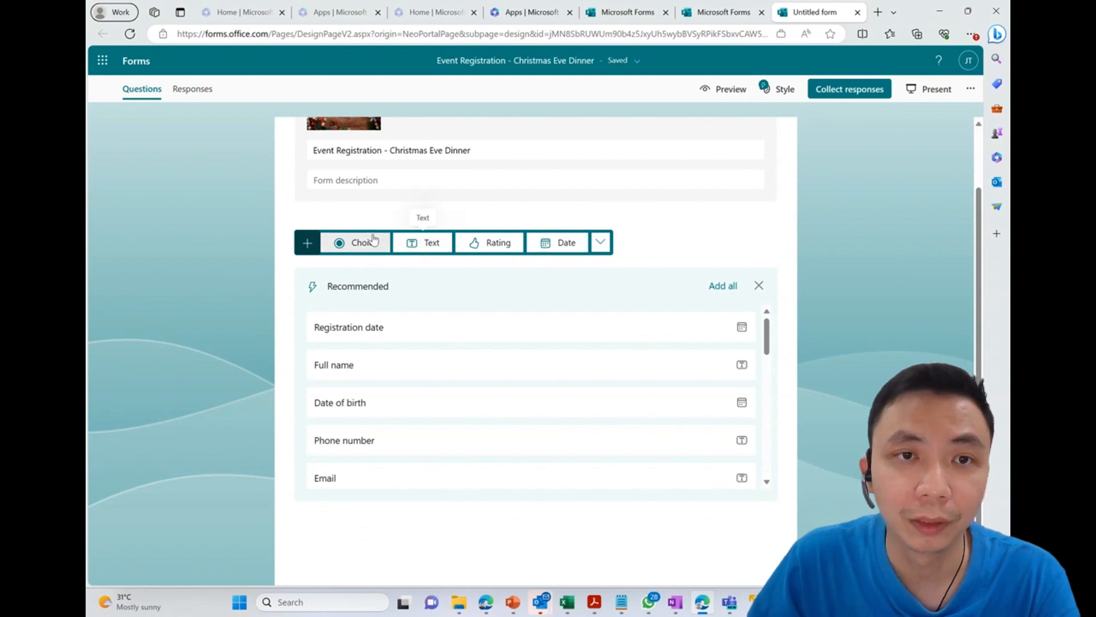
{"action": "scroll", "coordinate": [441, 212], "scroll_direction": "up", "scroll_amount": 2}
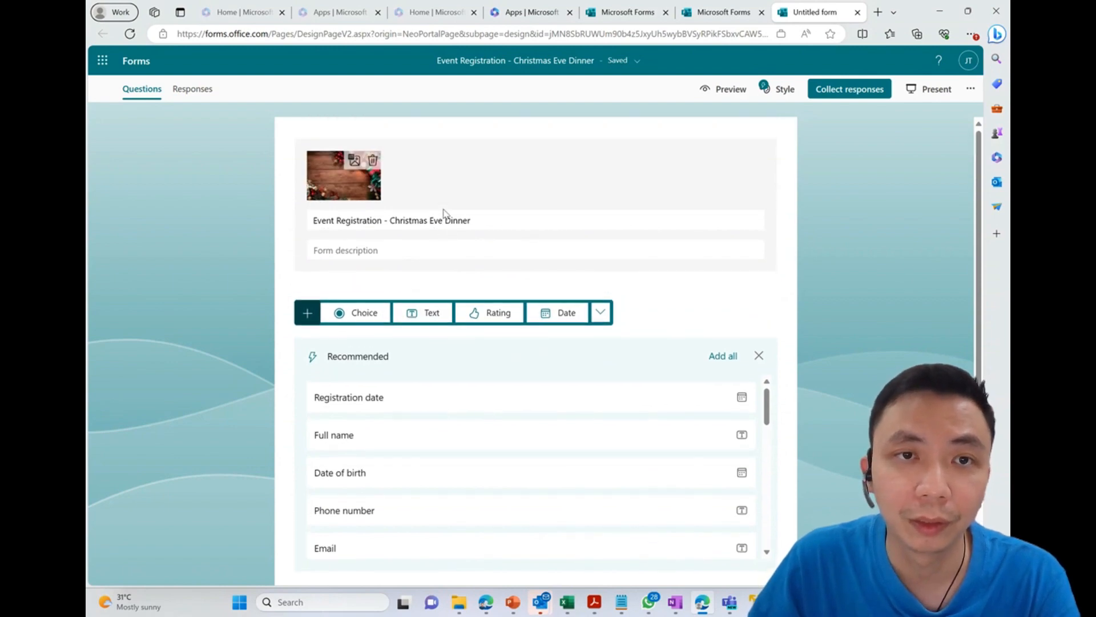
{"action": "scroll", "coordinate": [444, 212], "scroll_direction": "down", "scroll_amount": 2}
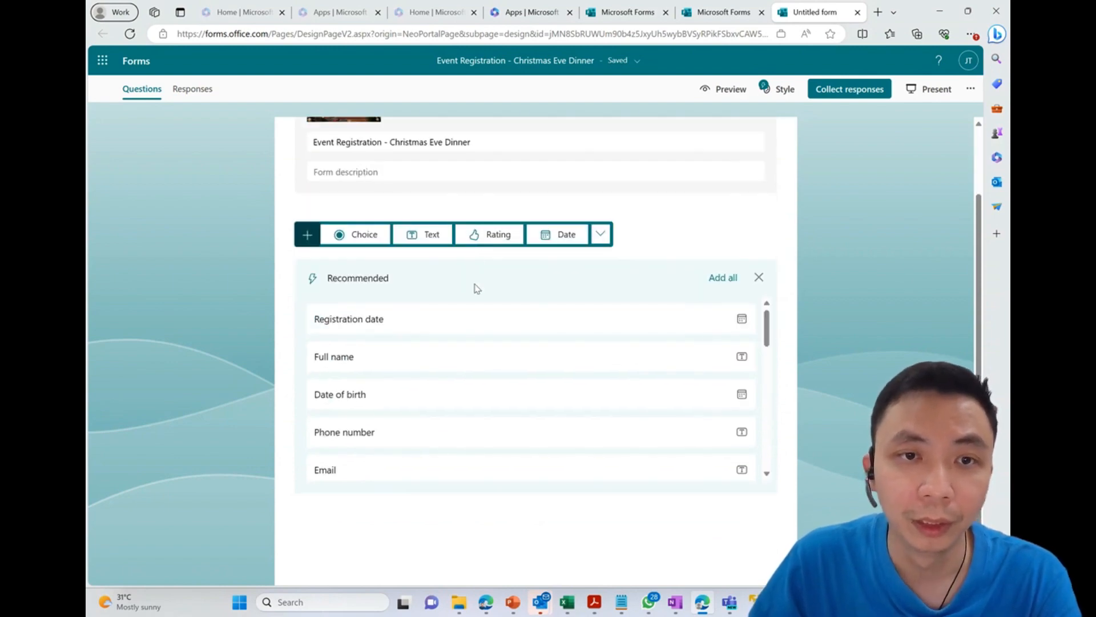
{"action": "scroll", "coordinate": [437, 243], "scroll_direction": "up", "scroll_amount": 2}
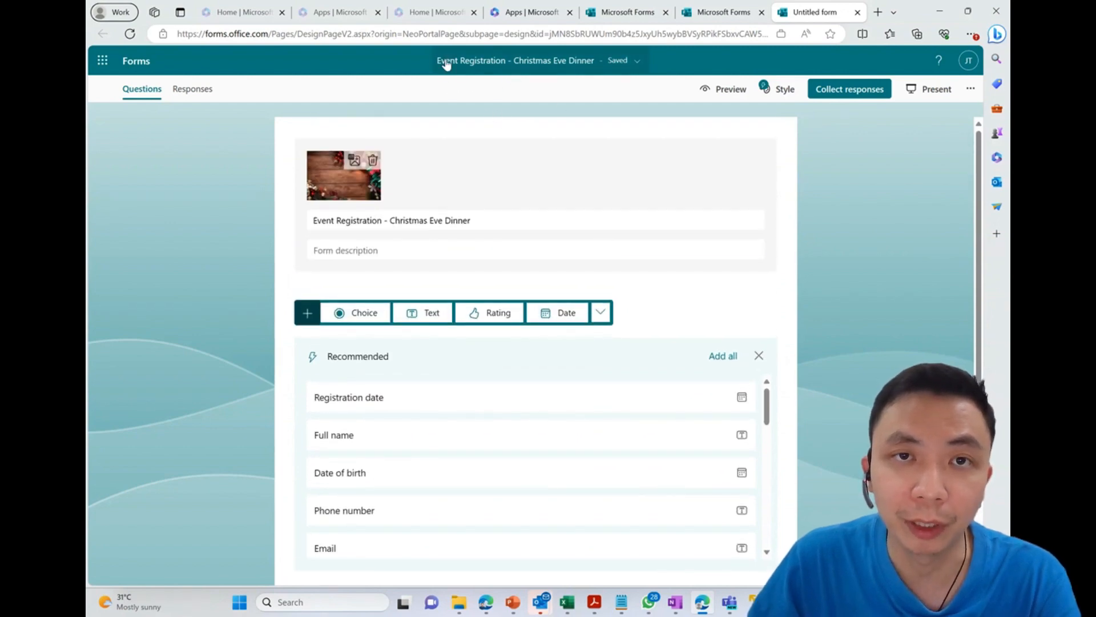
Select the recommended questions Registration date, Full name, Phone number and Email
{"action": "scroll", "coordinate": [340, 372], "scroll_direction": "down", "scroll_amount": 2}
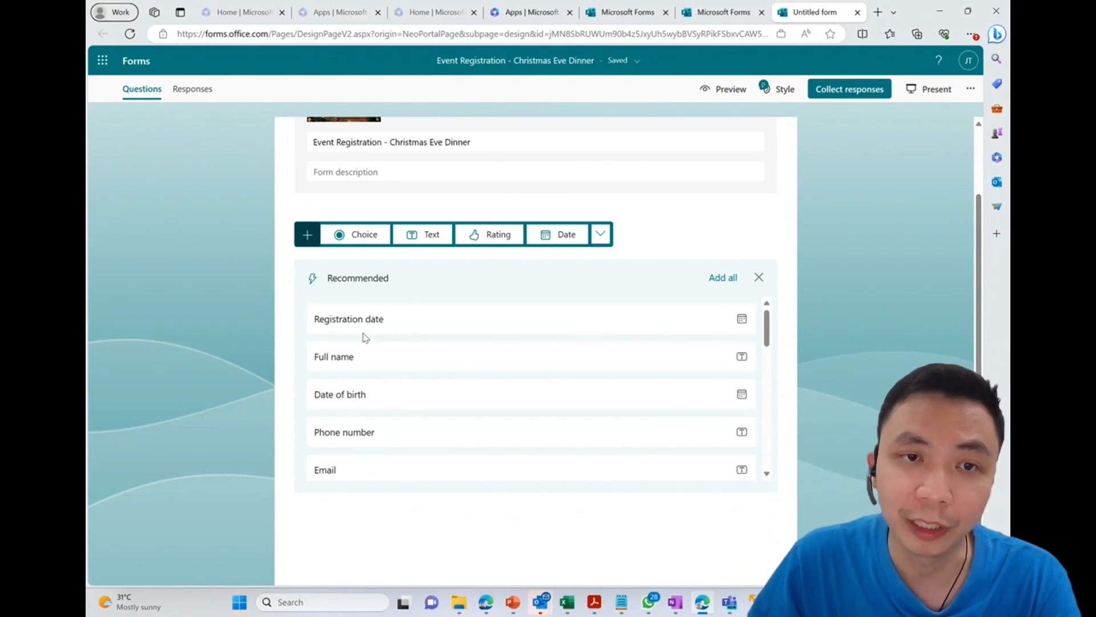
{"action": "left_click", "coordinate": [396, 323]}
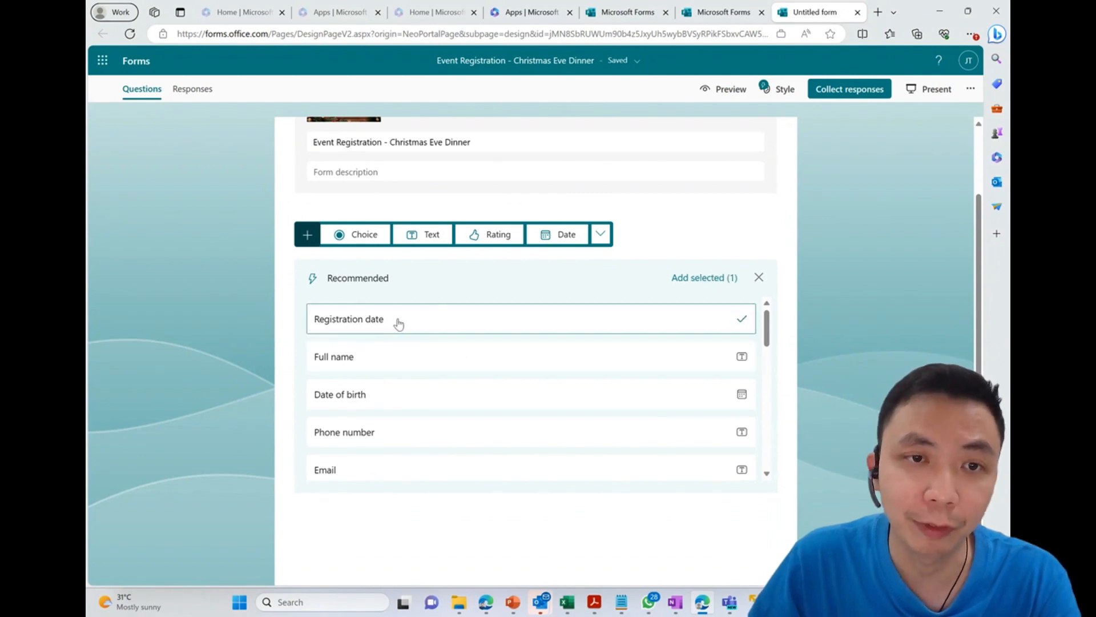
{"action": "left_click", "coordinate": [592, 355]}
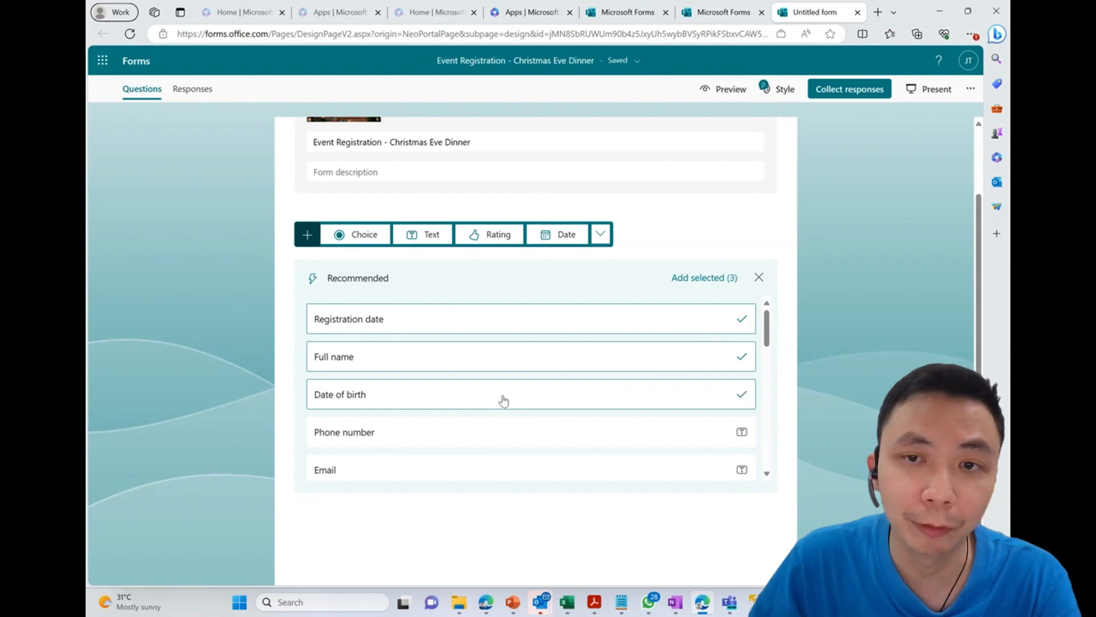
{"action": "left_click", "coordinate": [746, 435]}
{"action": "left_click", "coordinate": [734, 477]}
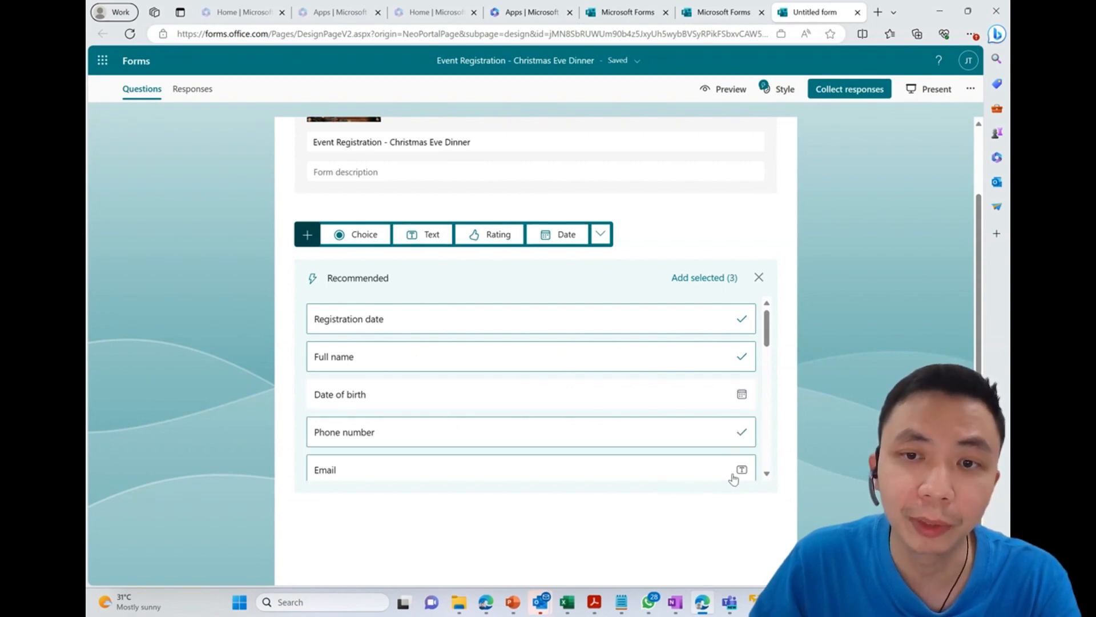
Look through the remaining recommended questions and add only the four selected ones to the form
{"action": "scroll", "coordinate": [412, 338], "scroll_direction": "down", "scroll_amount": 1}
{"action": "scroll", "coordinate": [400, 351], "scroll_direction": "up", "scroll_amount": 1}
{"action": "scroll", "coordinate": [383, 361], "scroll_direction": "down", "scroll_amount": 5}
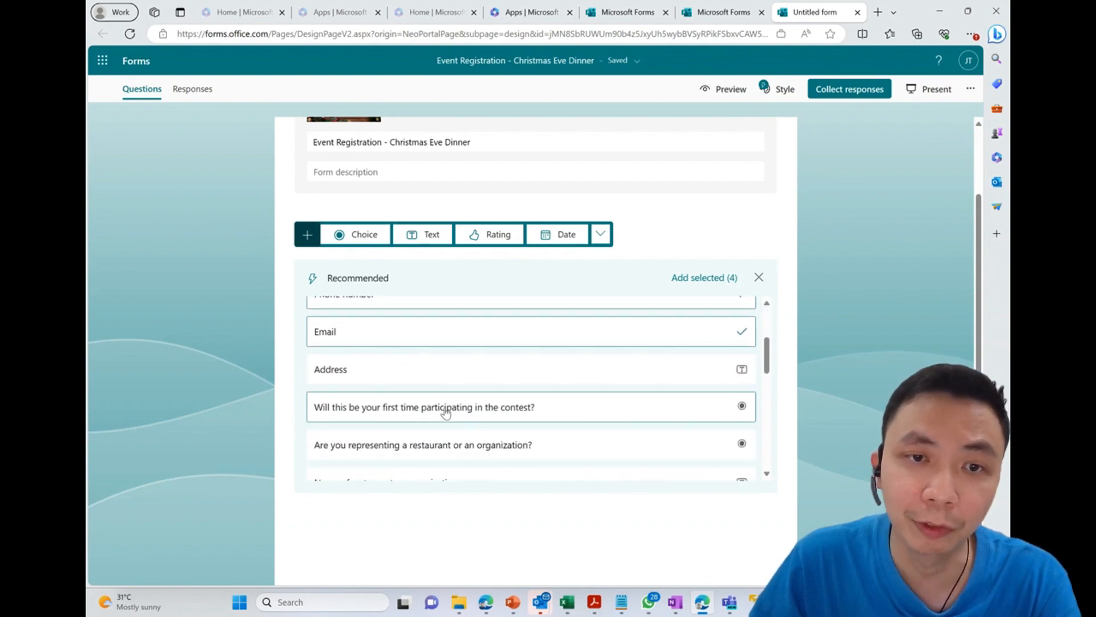
{"action": "scroll", "coordinate": [637, 410], "scroll_direction": "down", "scroll_amount": 2}
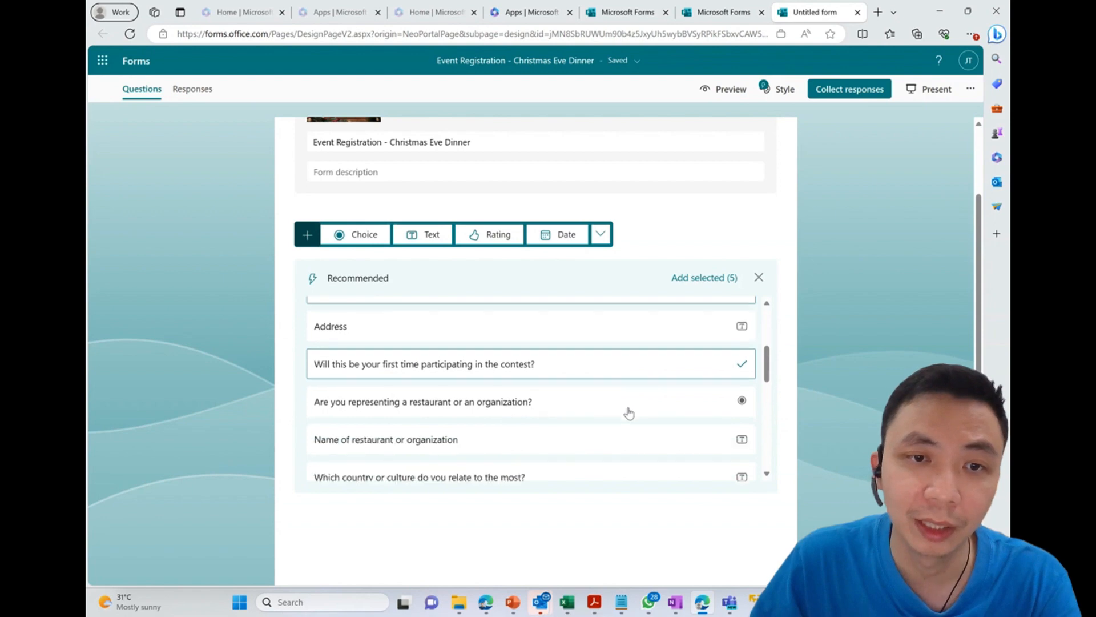
{"action": "left_click", "coordinate": [604, 357]}
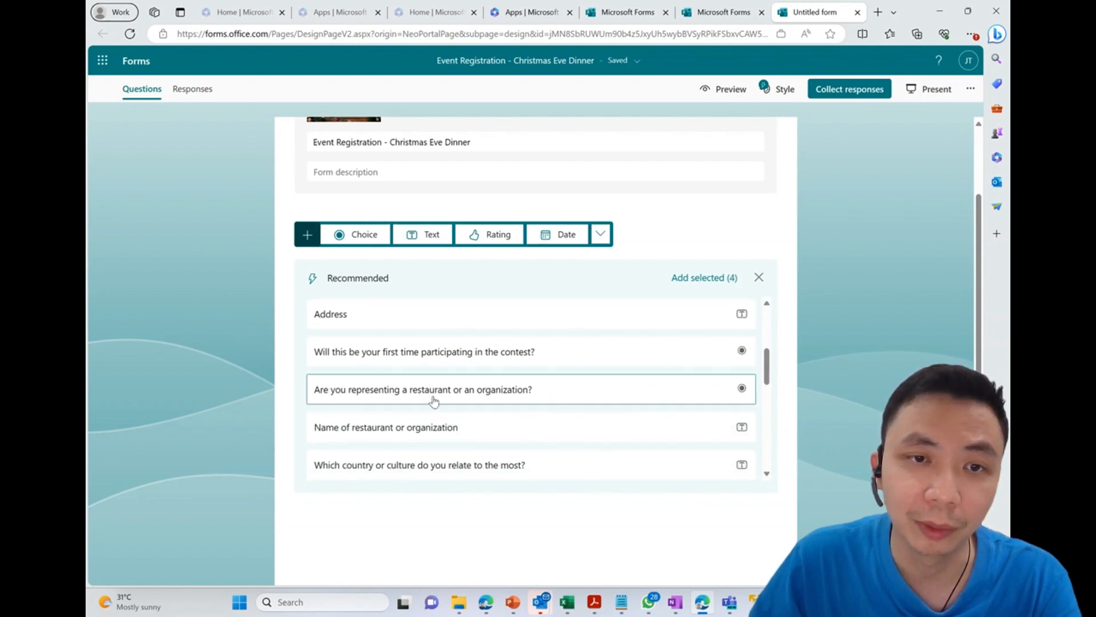
{"action": "scroll", "coordinate": [448, 424], "scroll_direction": "down", "scroll_amount": 2}
{"action": "scroll", "coordinate": [451, 425], "scroll_direction": "down", "scroll_amount": 3}
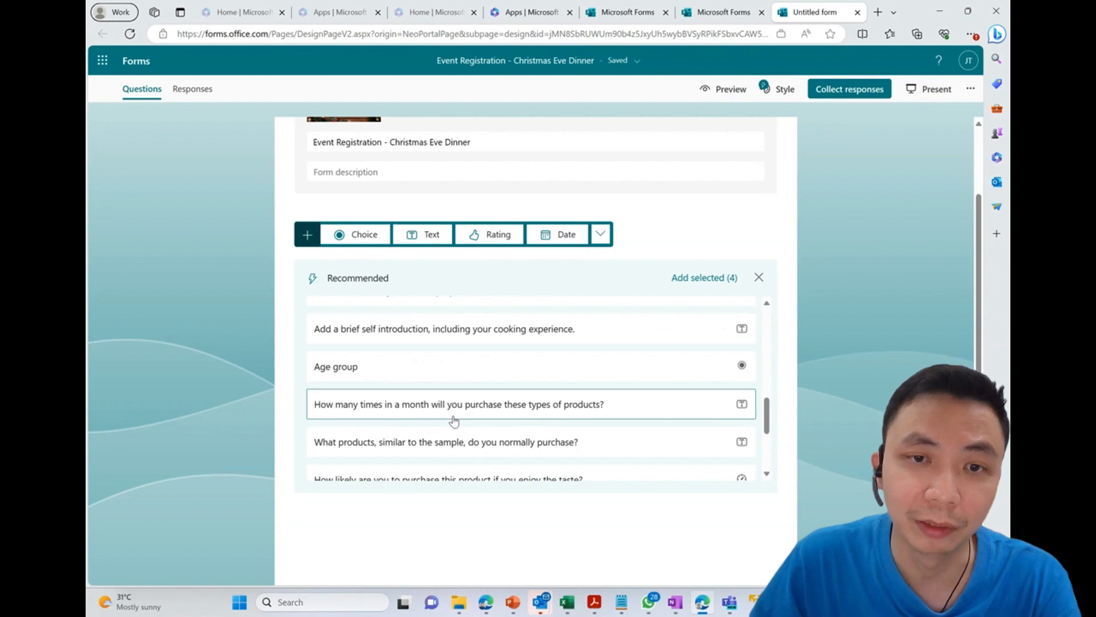
{"action": "scroll", "coordinate": [454, 421], "scroll_direction": "down", "scroll_amount": 4}
{"action": "scroll", "coordinate": [453, 420], "scroll_direction": "up", "scroll_amount": 8}
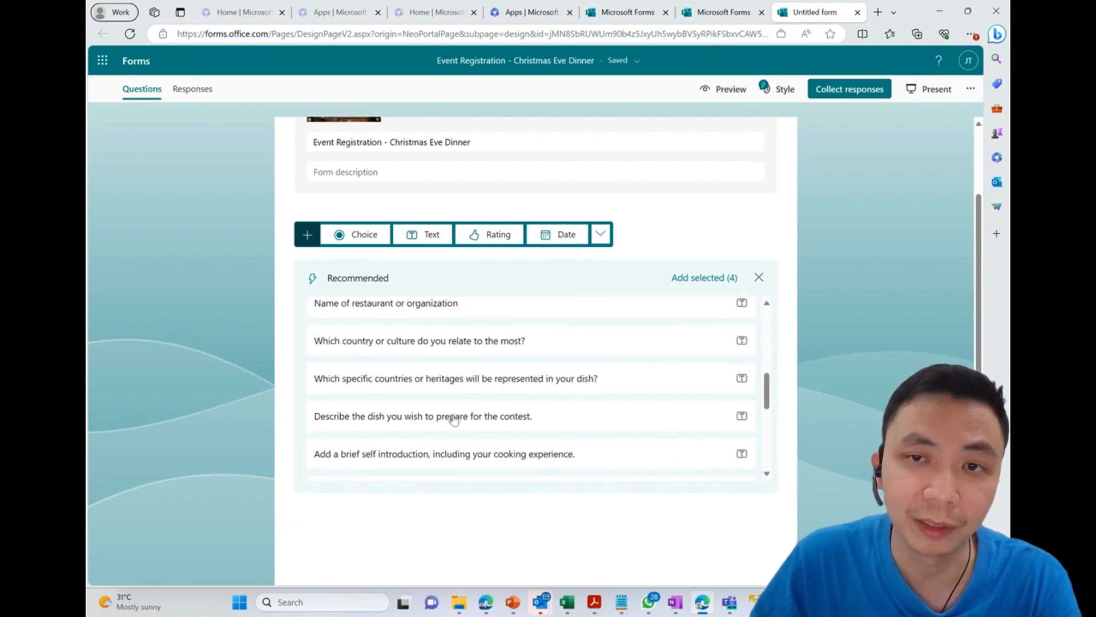
{"action": "scroll", "coordinate": [454, 421], "scroll_direction": "up", "scroll_amount": 3}
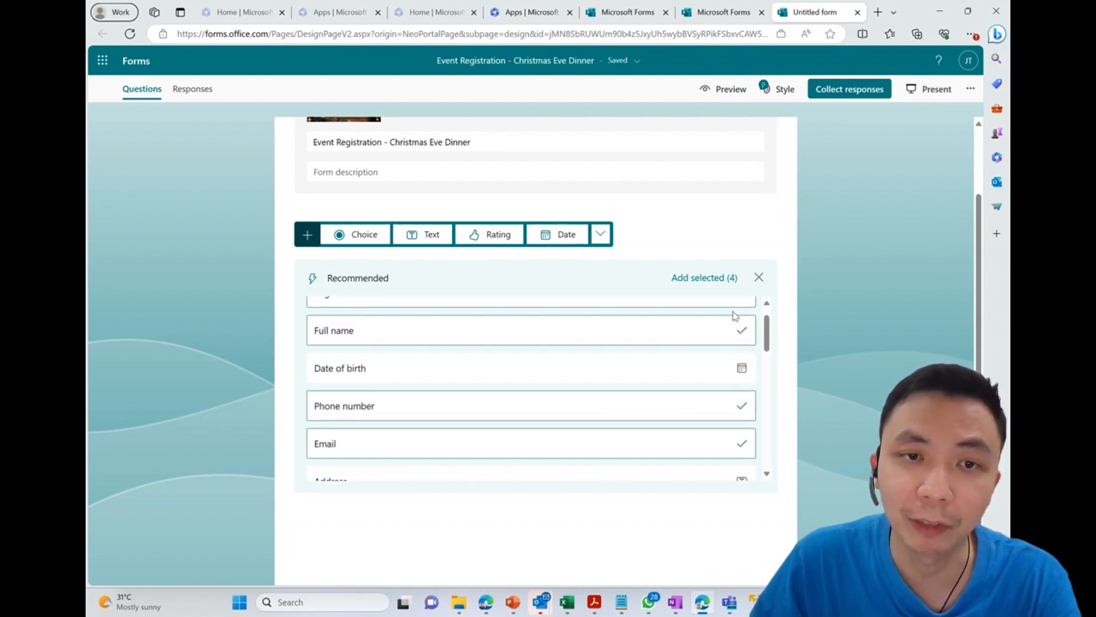
{"action": "left_click", "coordinate": [710, 278]}
{"action": "scroll", "coordinate": [628, 282], "scroll_direction": "up", "scroll_amount": 4}
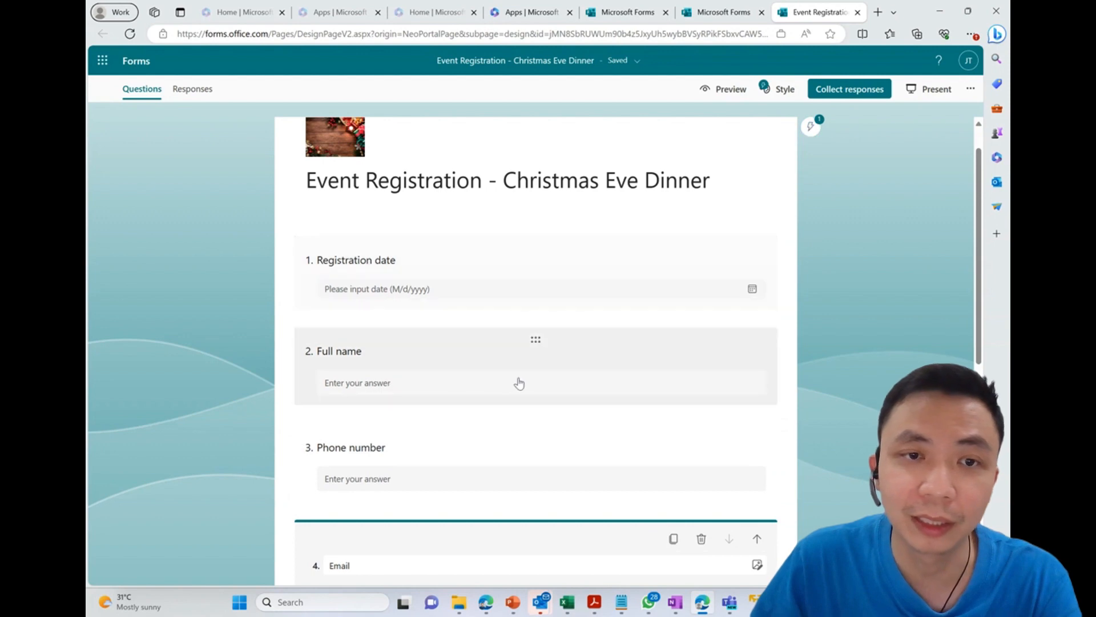
Check the additional question types and add a Choice question titled "Meal Preference" below the Email question
{"action": "scroll", "coordinate": [531, 370], "scroll_direction": "down", "scroll_amount": 8}
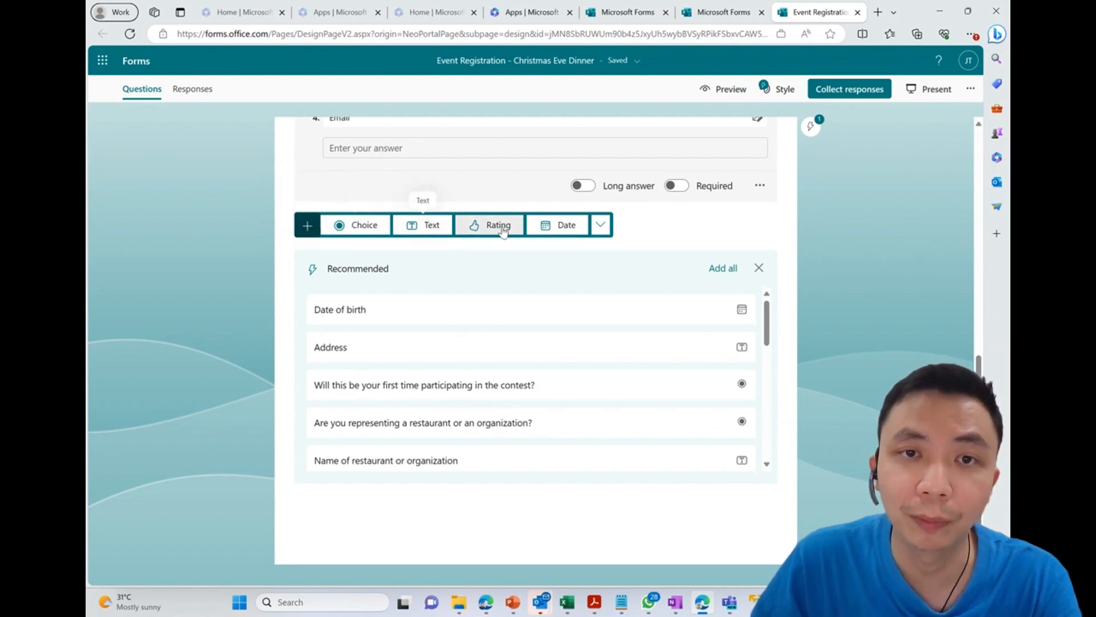
{"action": "left_click", "coordinate": [600, 224]}
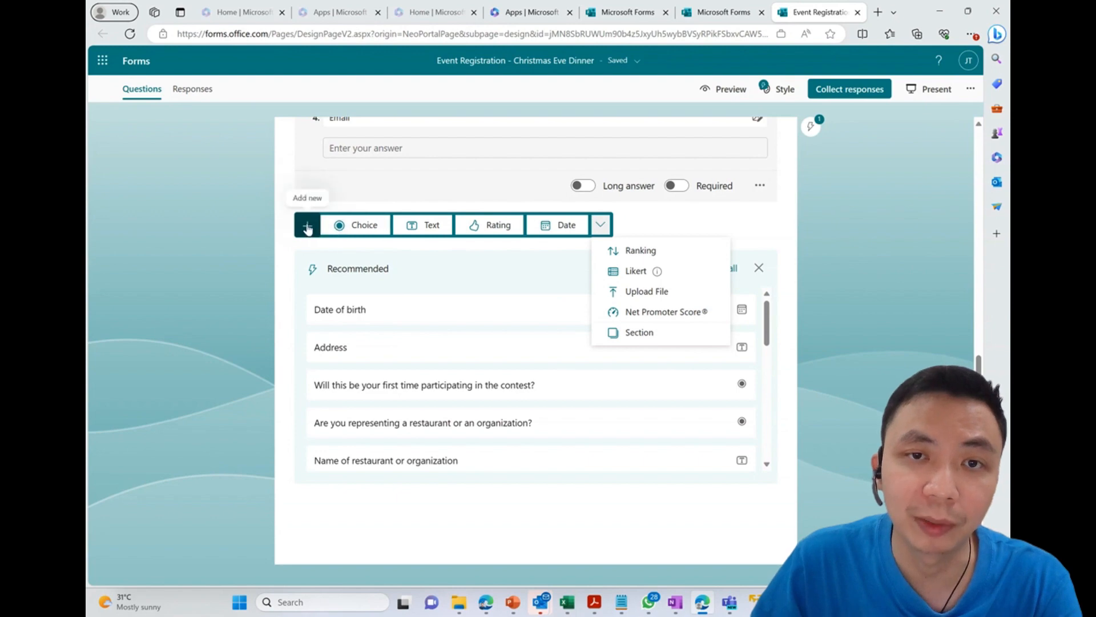
{"action": "left_click", "coordinate": [326, 228]}
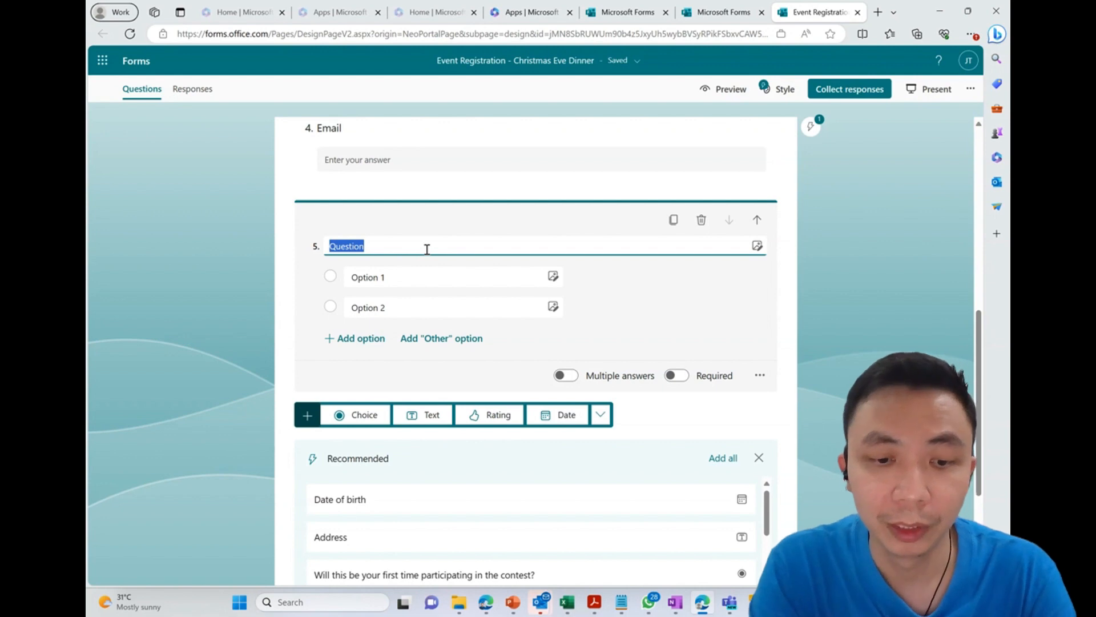
{"action": "type", "text": "Meal Preference"}
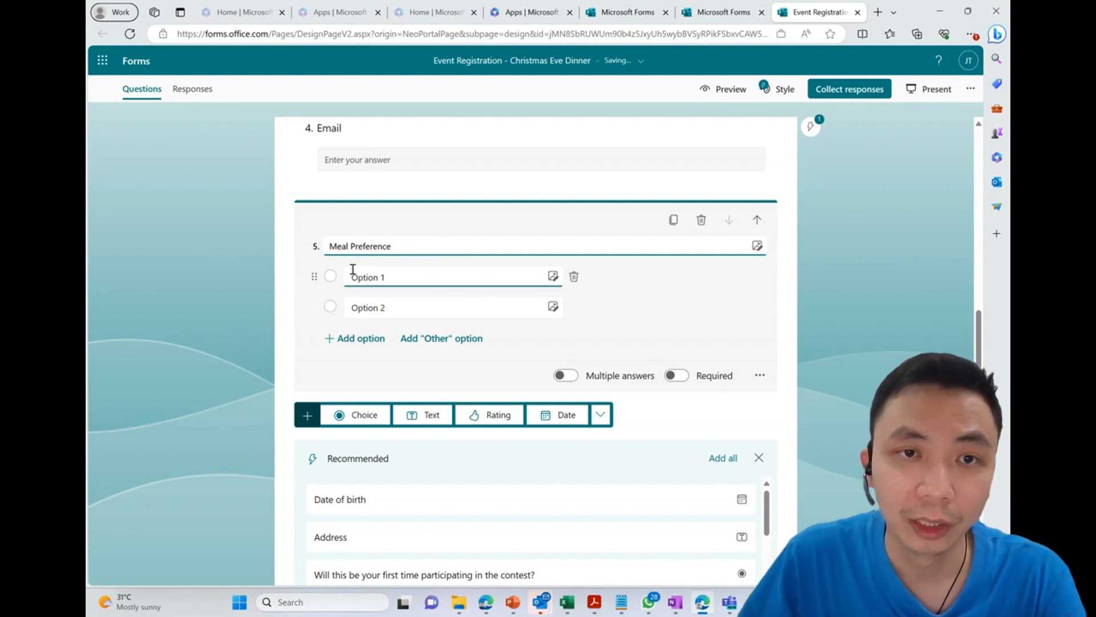
Name the Meal Preference options "Vegetarian" and "Non-beef" and add an "Other" option
{"action": "left_click", "coordinate": [396, 280]}
{"action": "type", "text": "Vegetarian"}
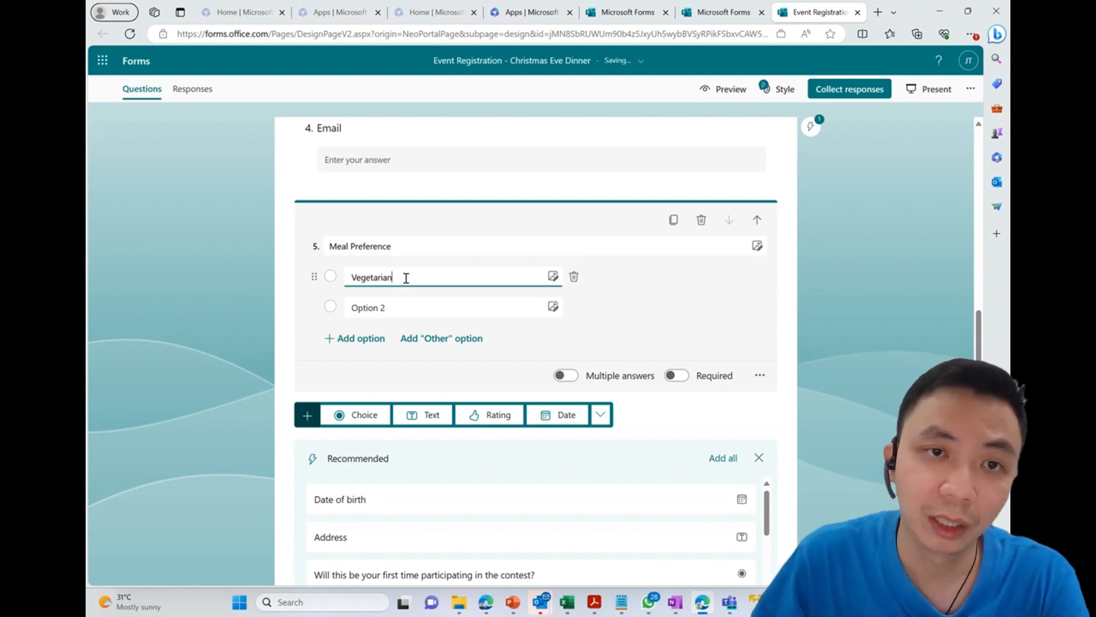
{"action": "left_click", "coordinate": [407, 308]}
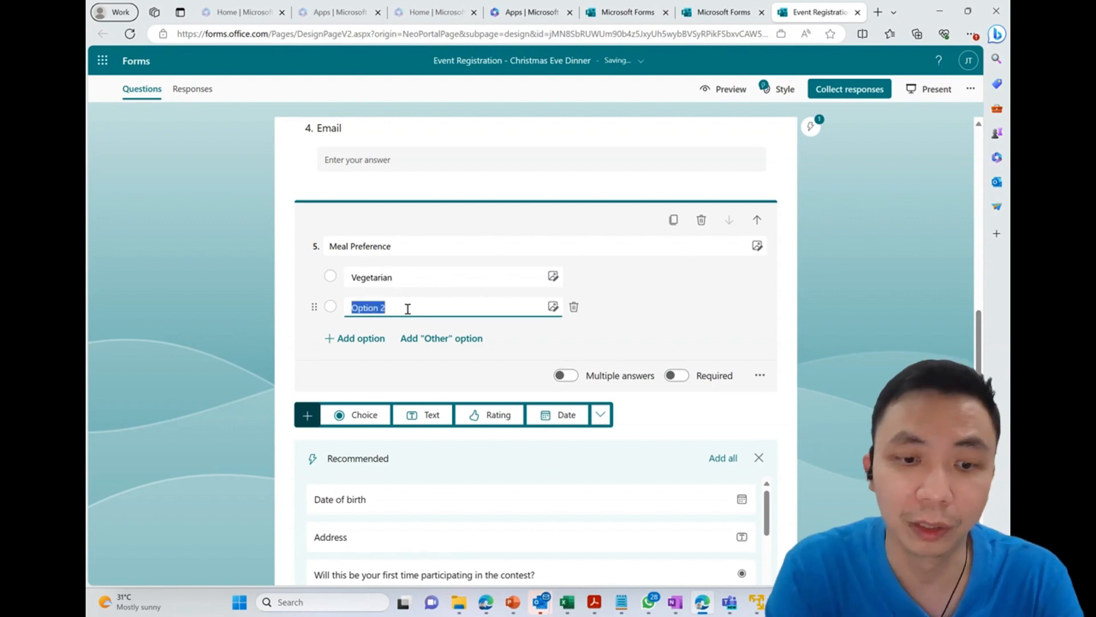
{"action": "type", "text": "Non"}
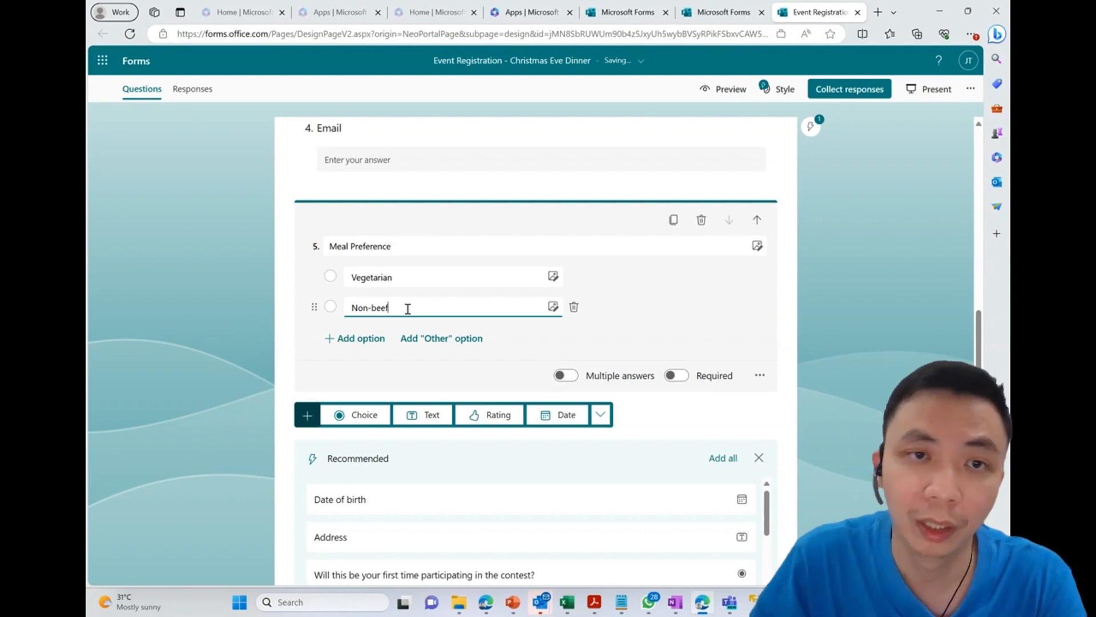
{"action": "type", "text": "-beef"}
{"action": "left_click", "coordinate": [441, 338]}
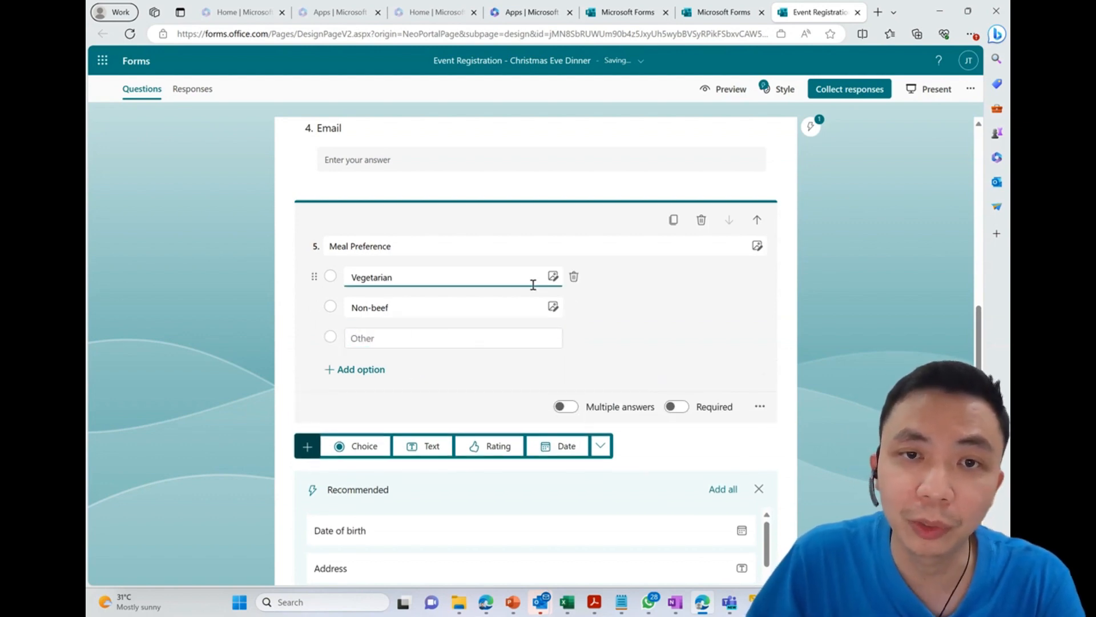
Search the web images for "vegetarian" and insert the photo of a vegetable bowl on a dark background into the Vegetarian option
{"action": "left_click", "coordinate": [553, 277]}
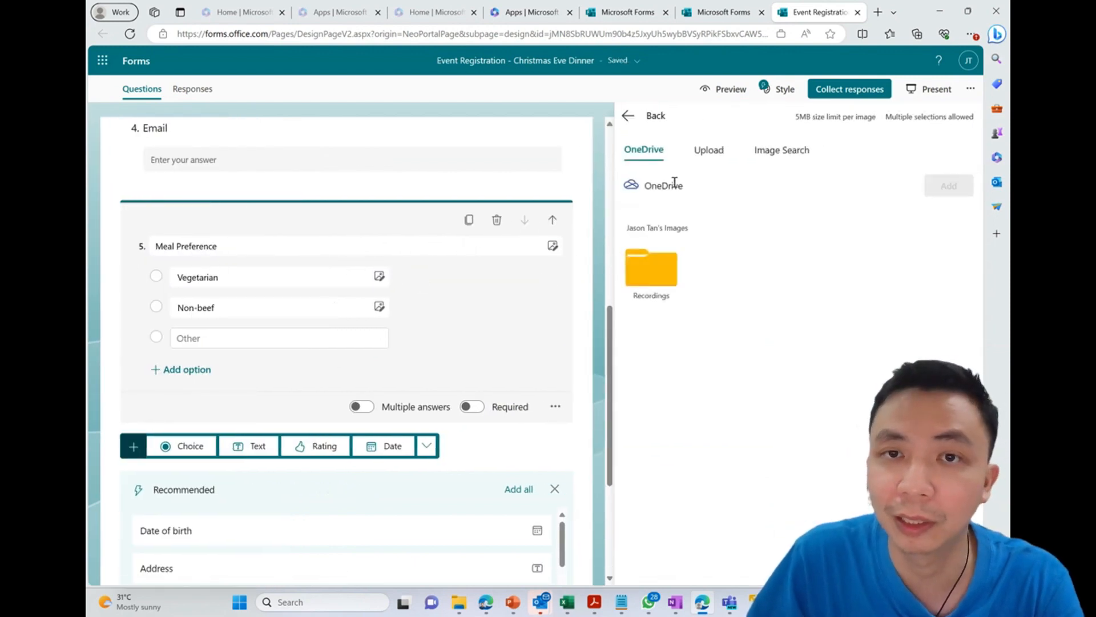
{"action": "left_click", "coordinate": [773, 152]}
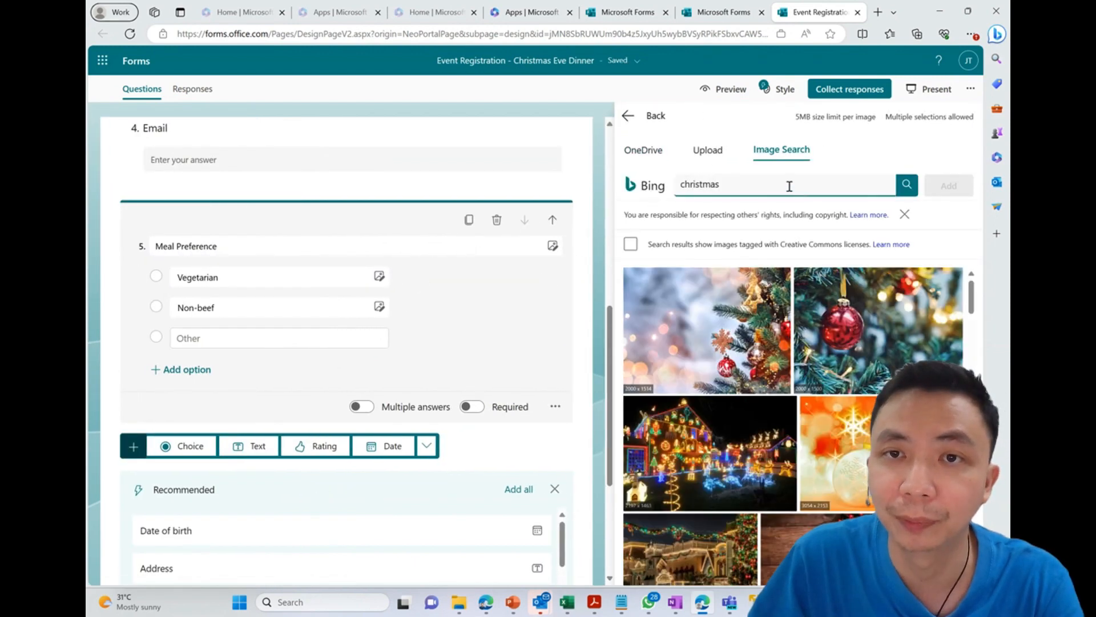
{"action": "left_click_drag", "start_coordinate": [789, 186], "coordinate": [617, 192]}
{"action": "type", "text": "vegetarian"}
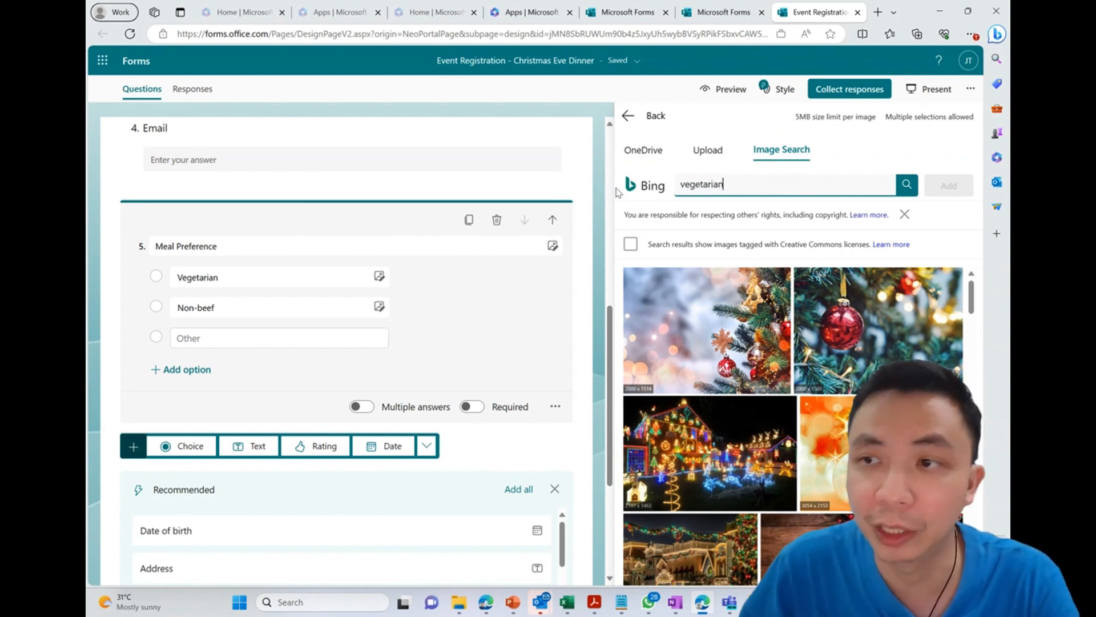
{"action": "left_click", "coordinate": [907, 185]}
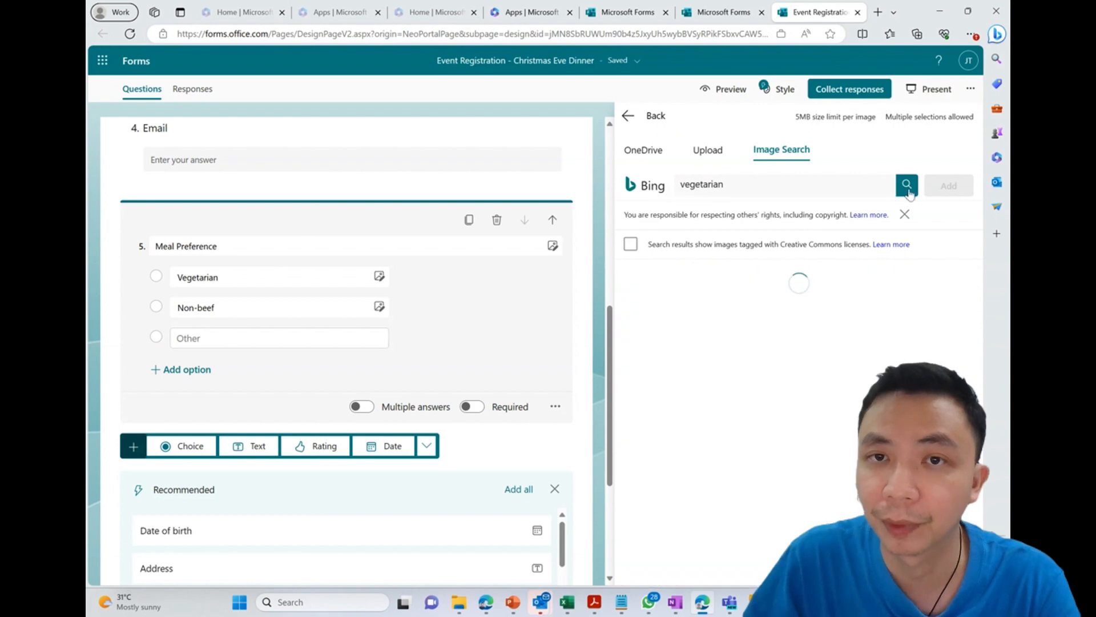
{"action": "left_click", "coordinate": [676, 336]}
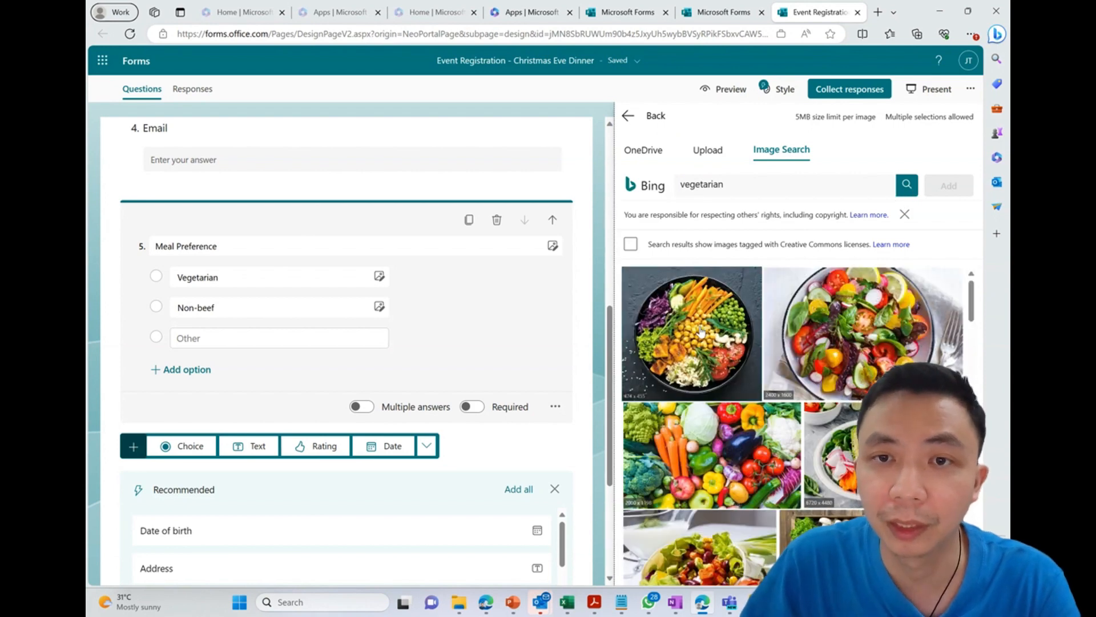
{"action": "left_click", "coordinate": [949, 185]}
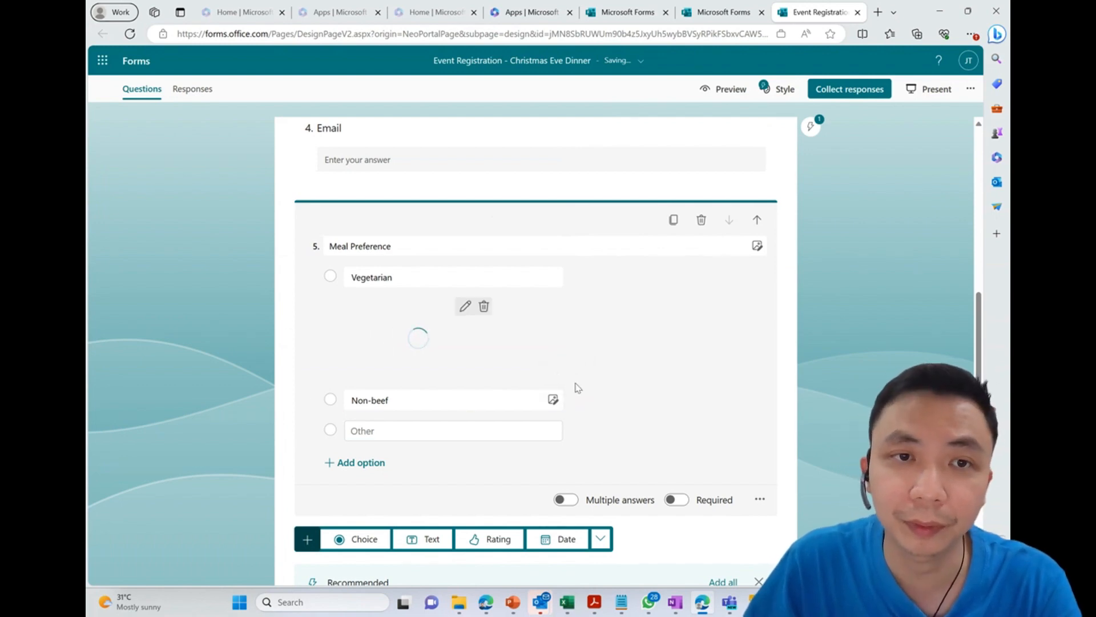
Make the Meal Preference question required
{"action": "scroll", "coordinate": [571, 341], "scroll_direction": "down", "scroll_amount": 3}
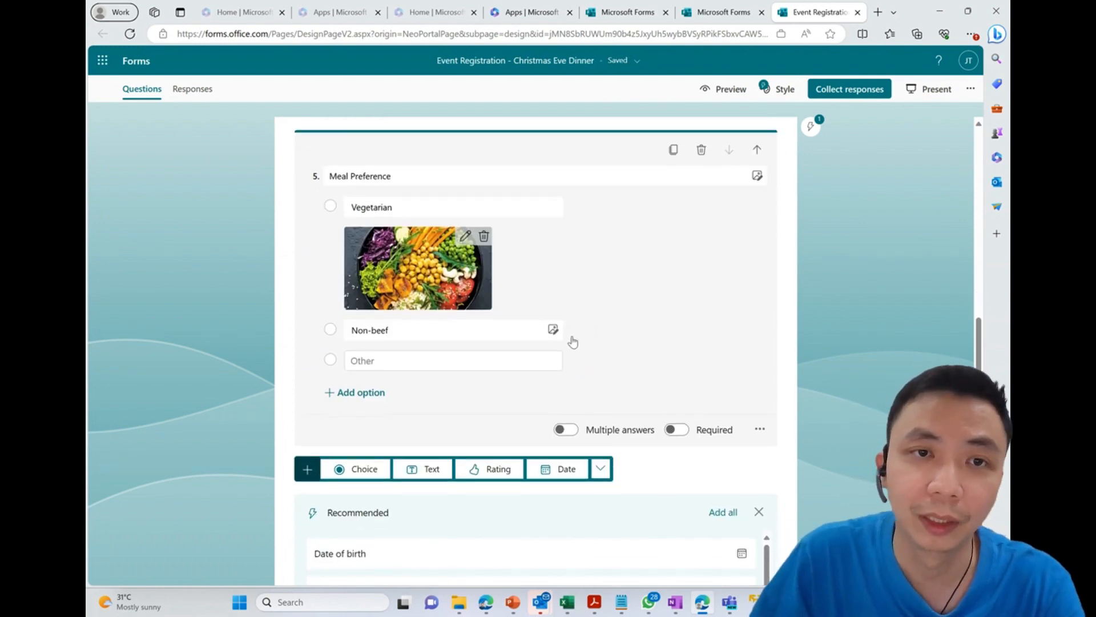
{"action": "scroll", "coordinate": [437, 302], "scroll_direction": "down", "scroll_amount": 1}
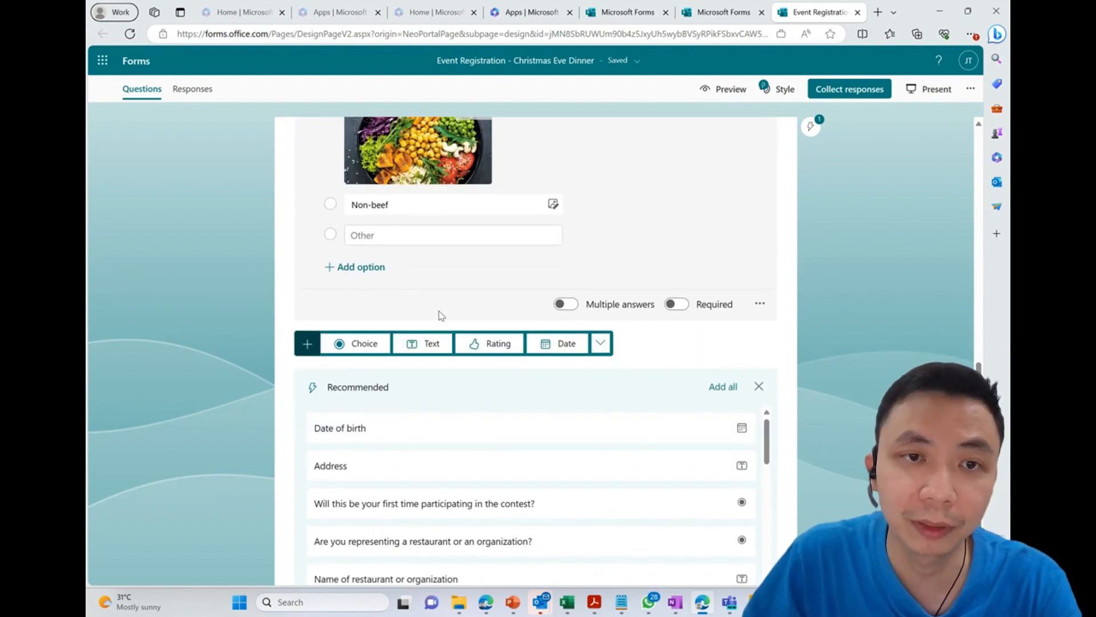
{"action": "scroll", "coordinate": [626, 280], "scroll_direction": "up", "scroll_amount": 2}
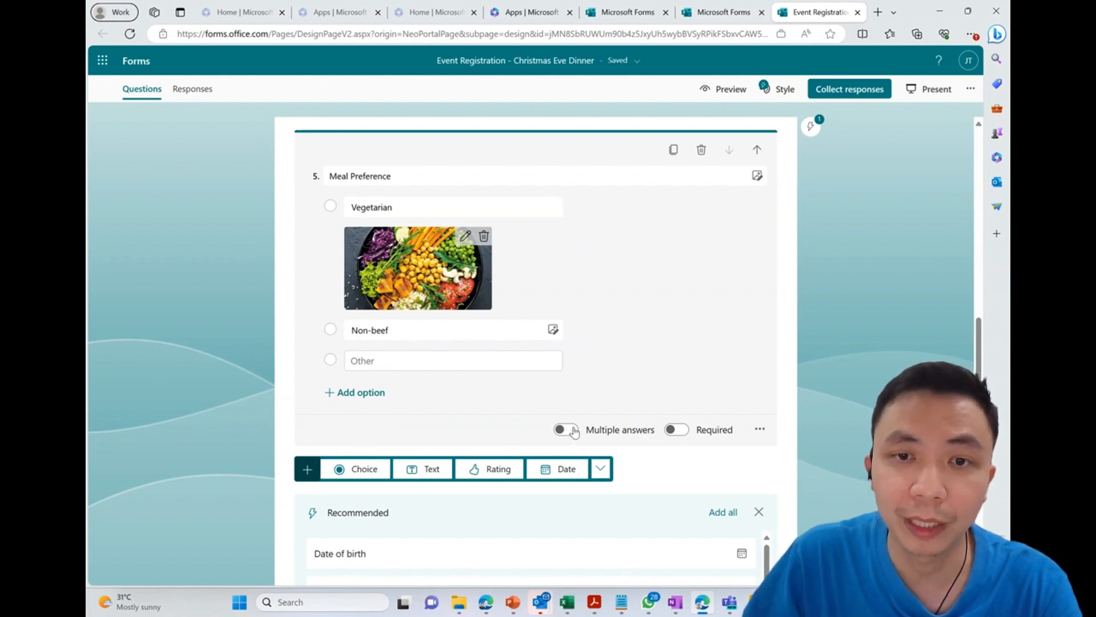
{"action": "left_click", "coordinate": [683, 435]}
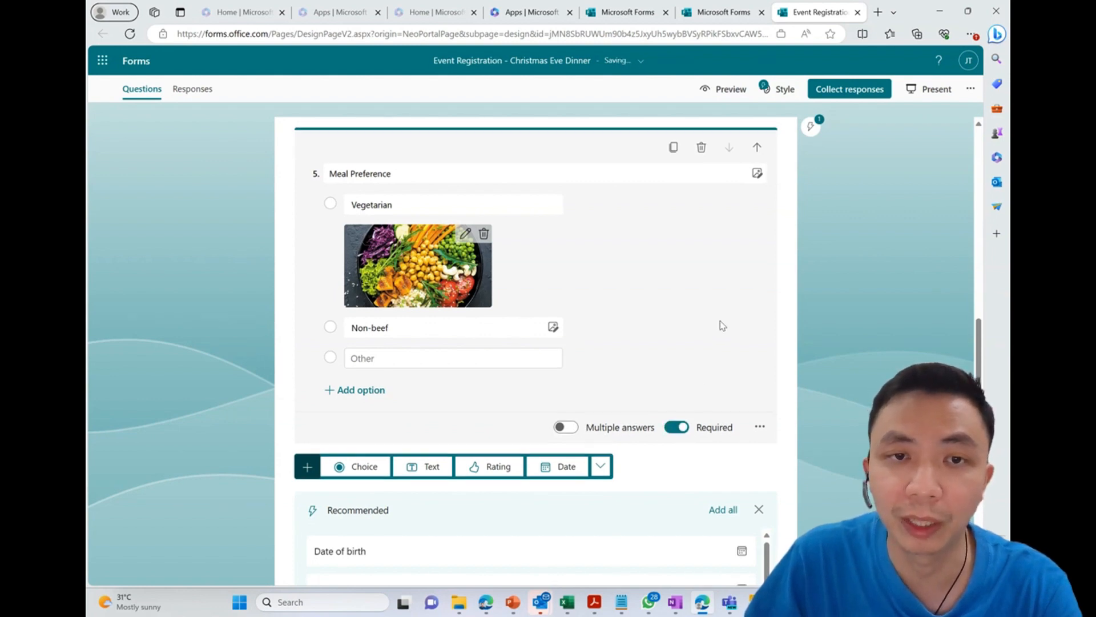
{"action": "scroll", "coordinate": [646, 354], "scroll_direction": "down", "scroll_amount": 2}
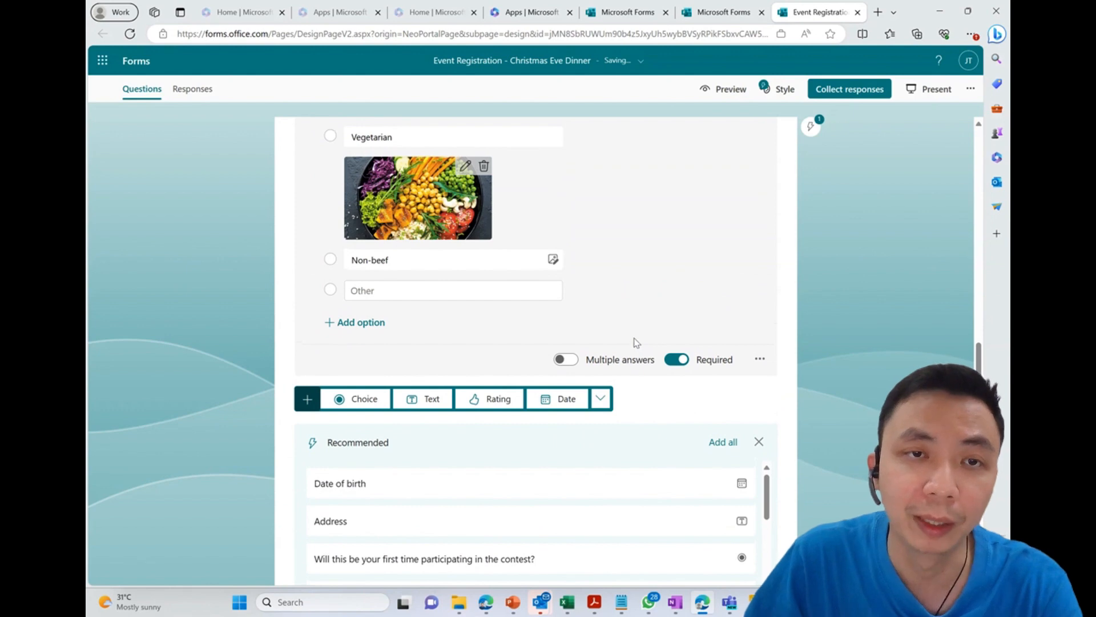
{"action": "scroll", "coordinate": [631, 342], "scroll_direction": "up", "scroll_amount": 2}
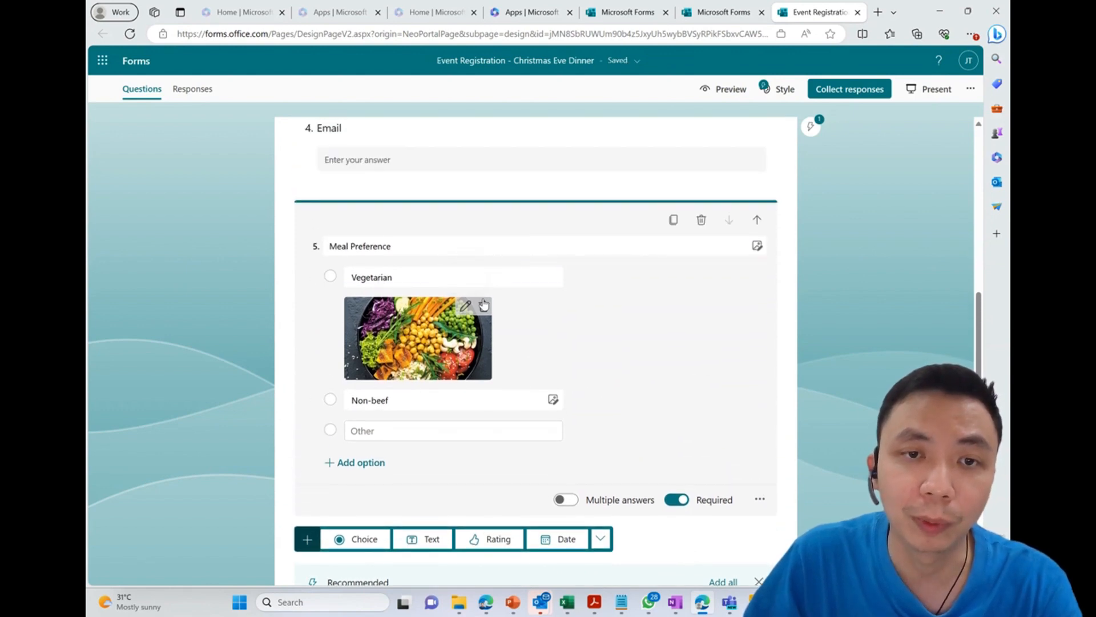
{"action": "scroll", "coordinate": [616, 353], "scroll_direction": "down", "scroll_amount": 1}
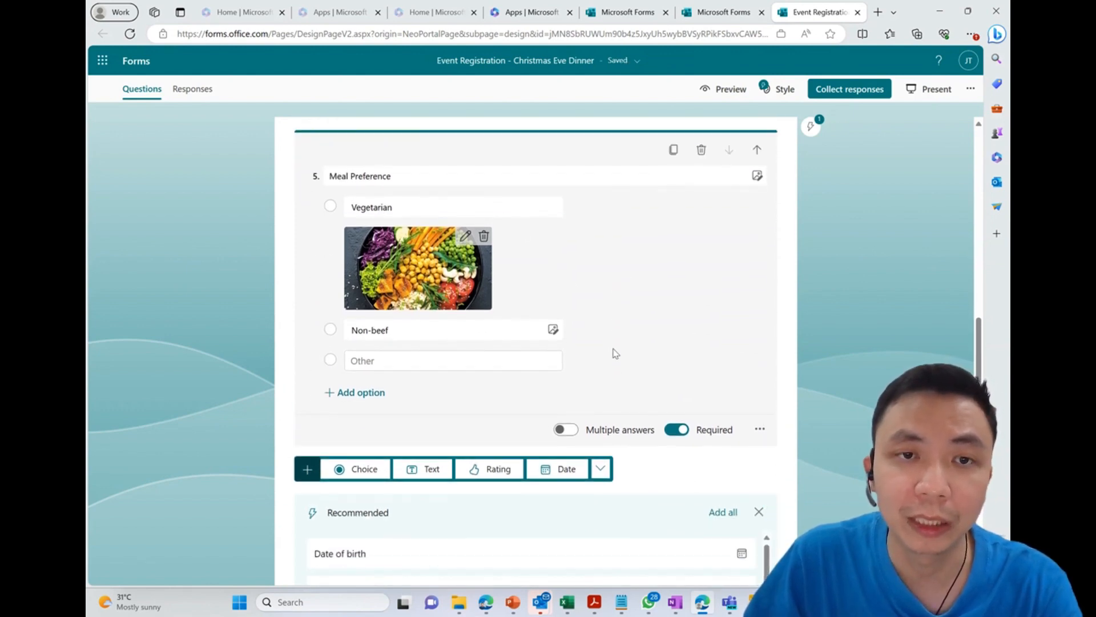
{"action": "scroll", "coordinate": [578, 335], "scroll_direction": "down", "scroll_amount": 2}
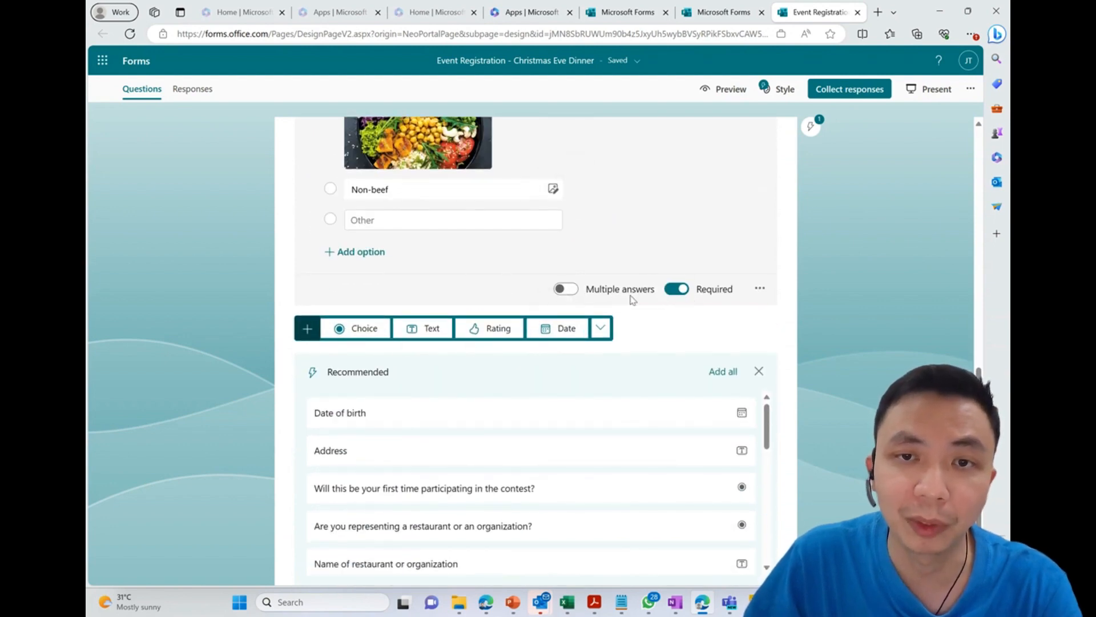
{"action": "scroll", "coordinate": [498, 273], "scroll_direction": "up", "scroll_amount": 2}
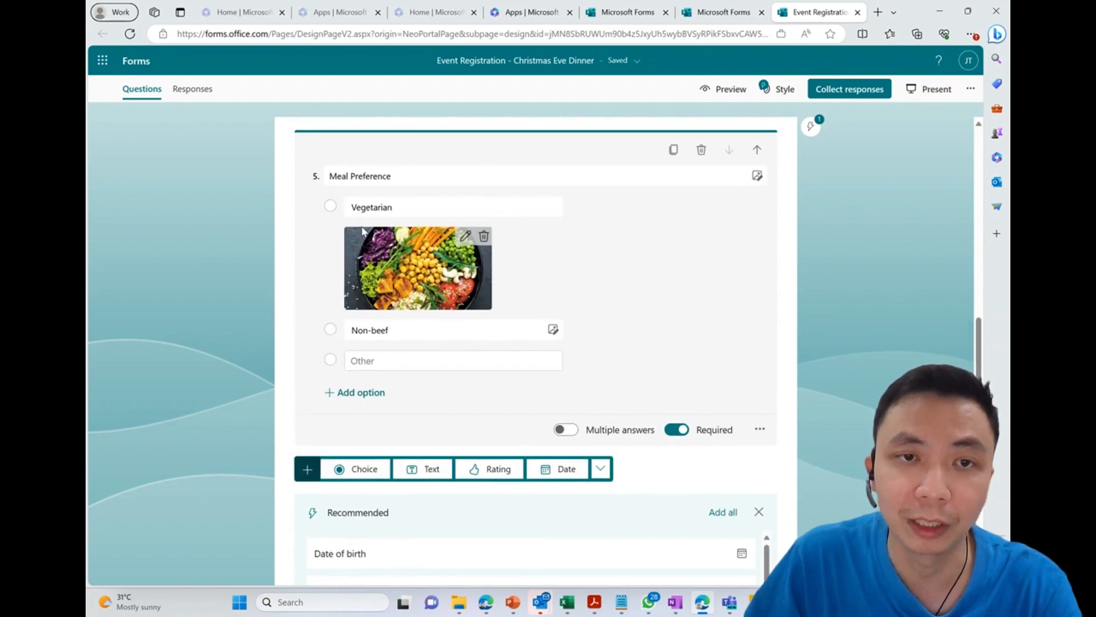
Add a Text question titled "Any Feedback" below the Meal Preference question and allow a long answer
{"action": "scroll", "coordinate": [493, 356], "scroll_direction": "down", "scroll_amount": 2}
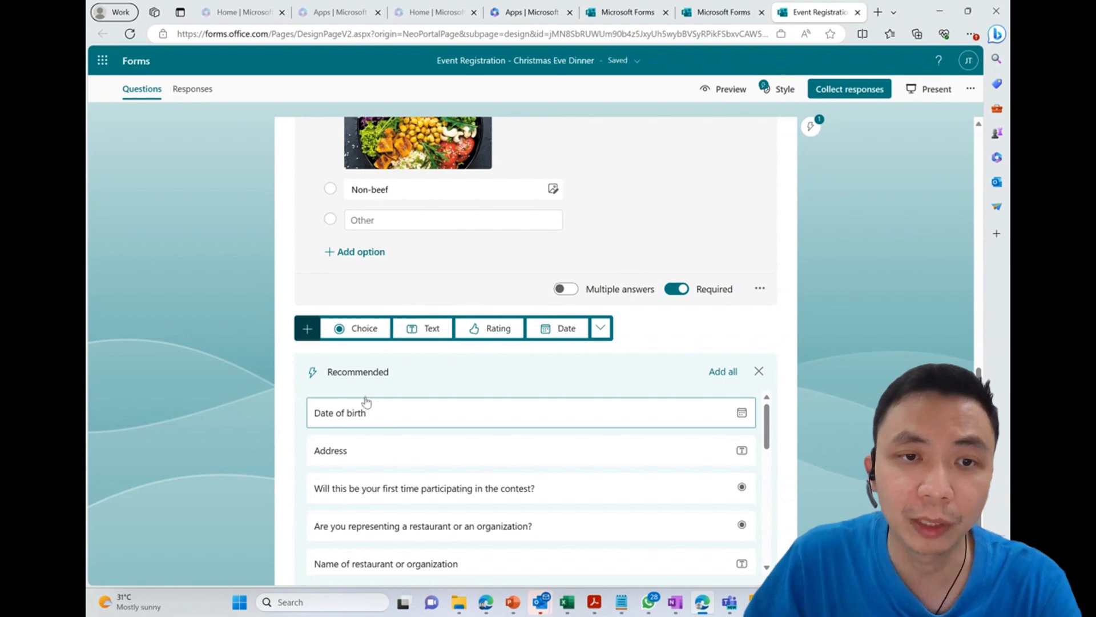
{"action": "left_click", "coordinate": [427, 333]}
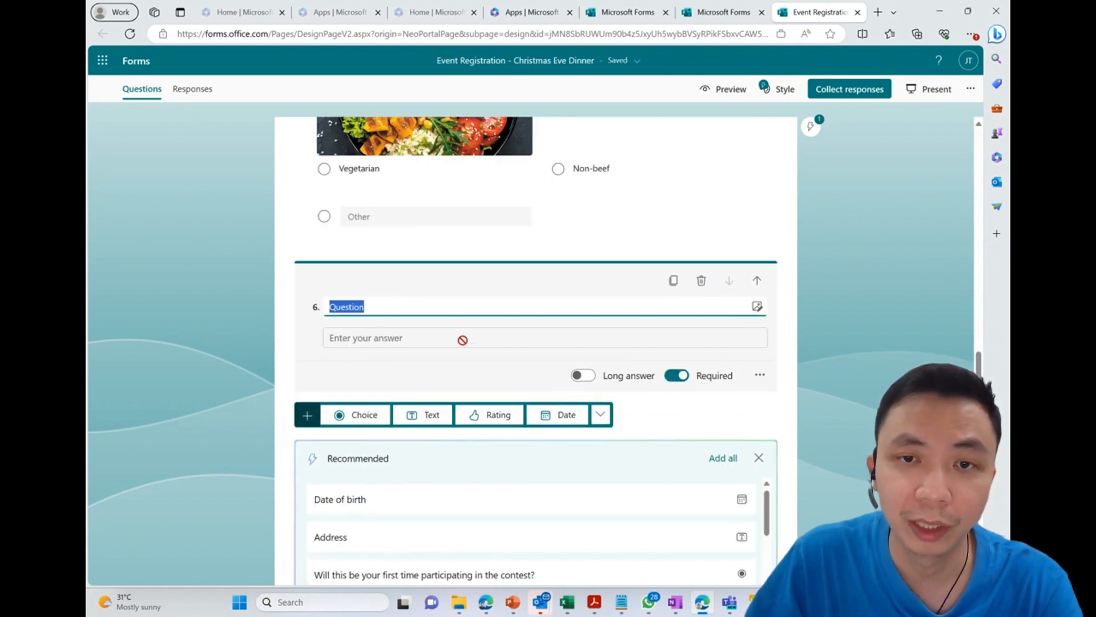
{"action": "left_click", "coordinate": [584, 376]}
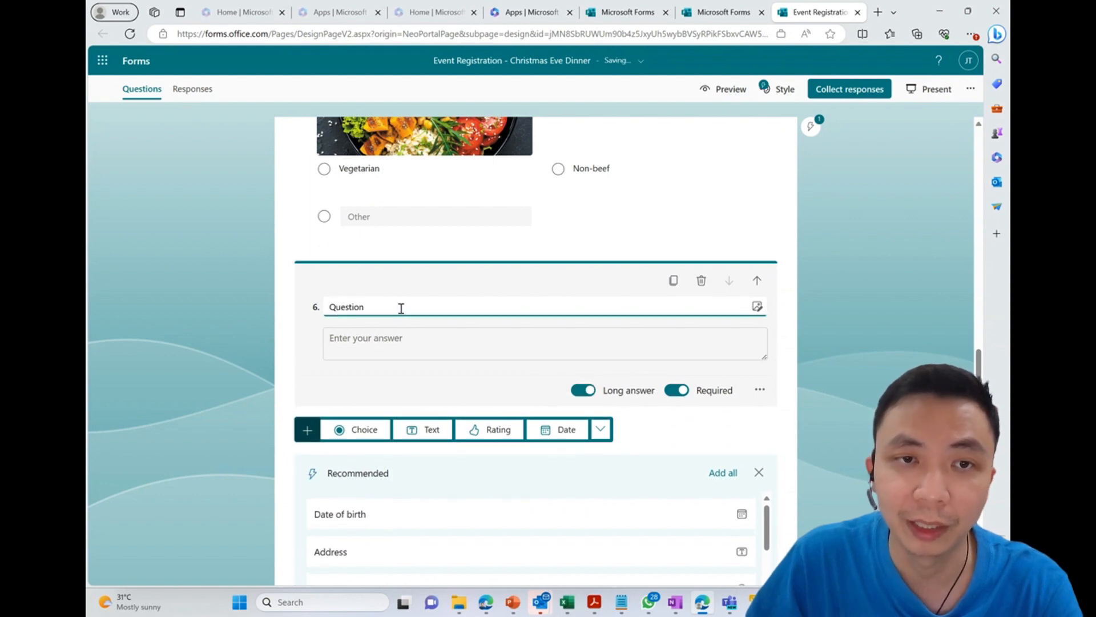
{"action": "left_click_drag", "start_coordinate": [399, 309], "coordinate": [316, 309]}
{"action": "type", "text": "Any Feedback"}
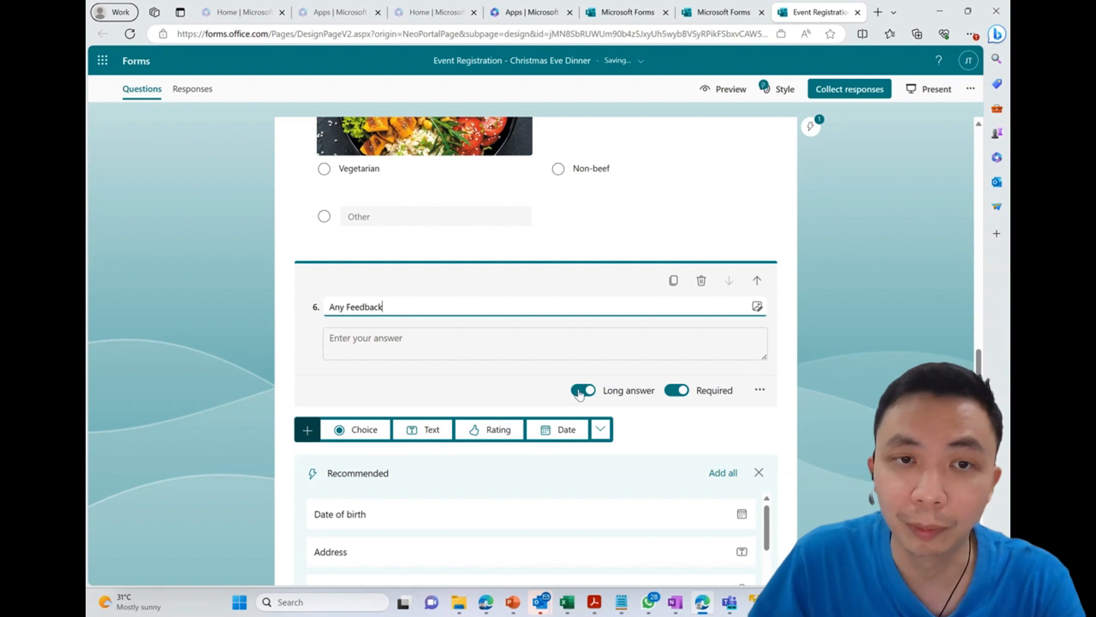
Add a Rating question titled "How do you find the registration process?" below the Any Feedback question
{"action": "scroll", "coordinate": [591, 368], "scroll_direction": "down", "scroll_amount": 1}
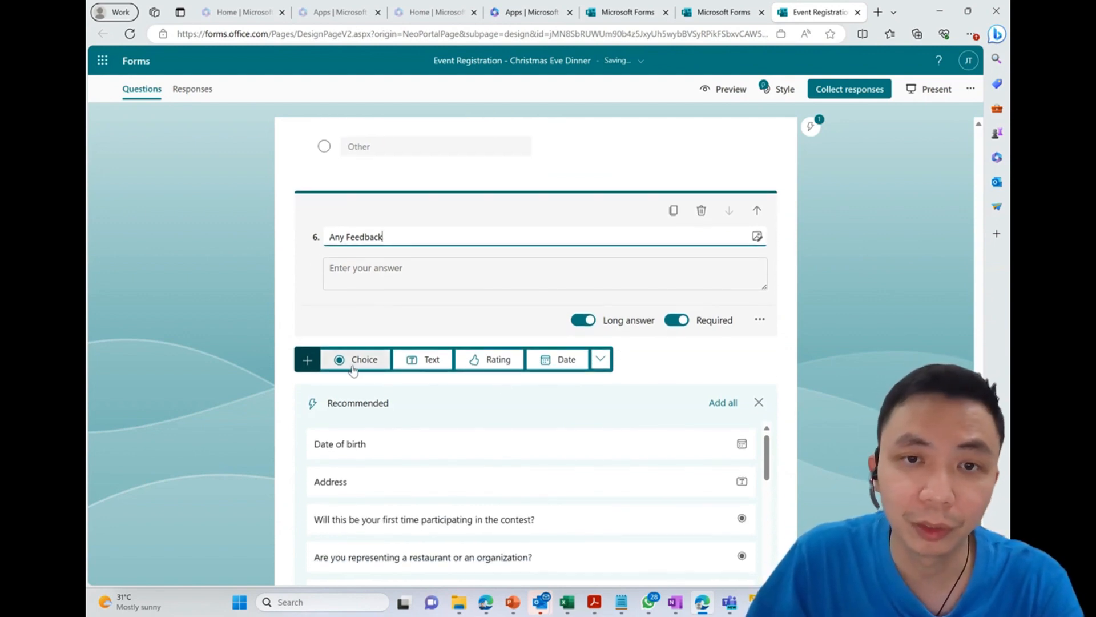
{"action": "left_click", "coordinate": [497, 357]}
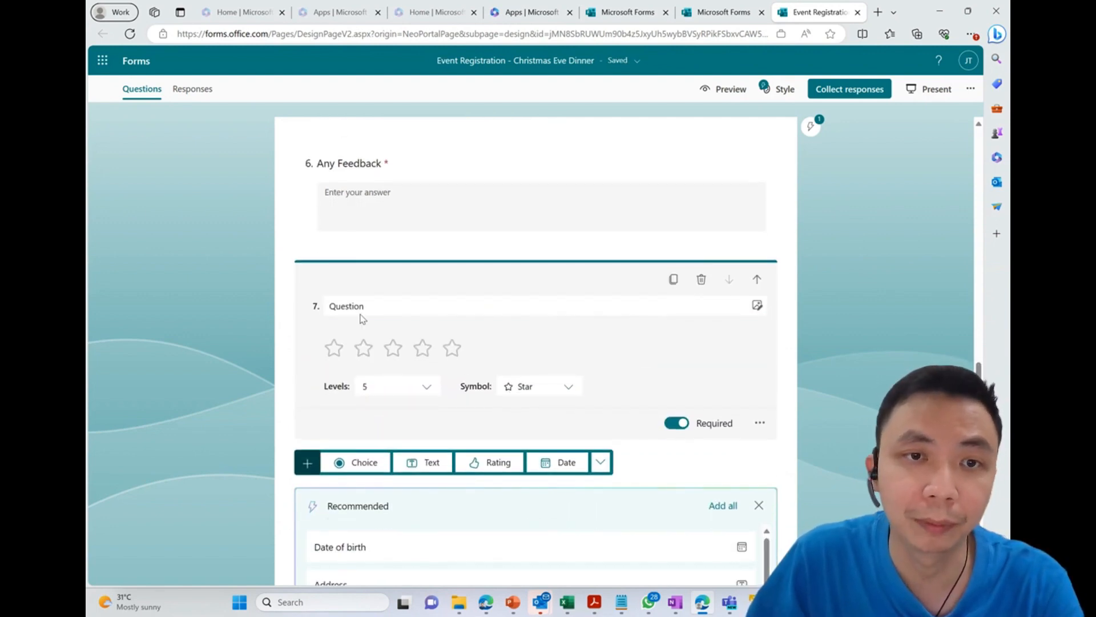
{"action": "left_click", "coordinate": [393, 306]}
{"action": "type", "text": "How"}
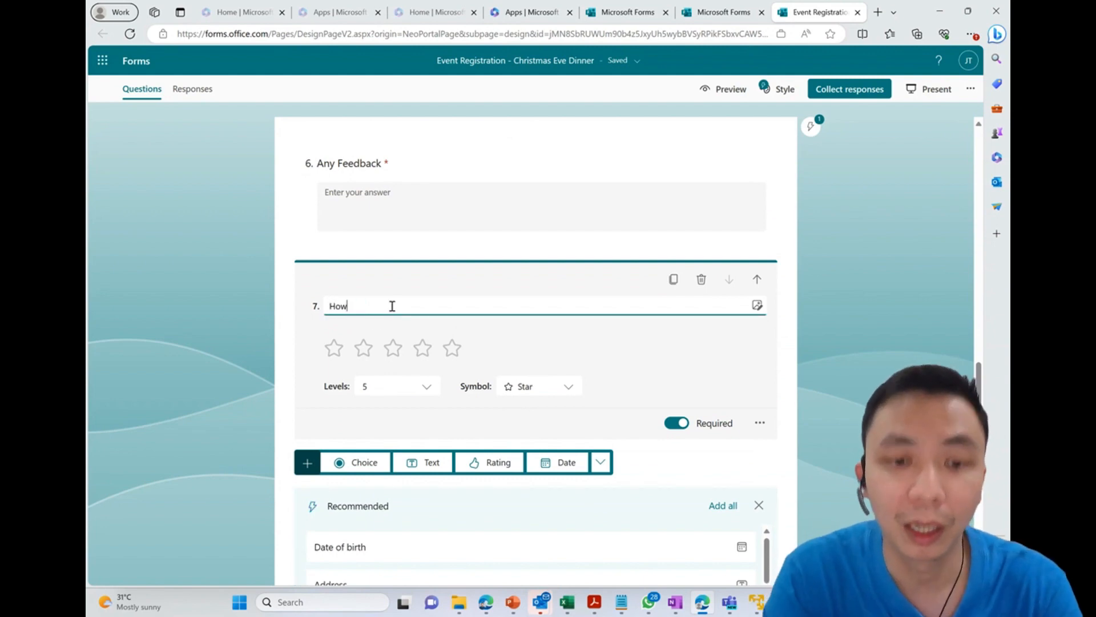
{"action": "type", "text": " to"}
{"action": "key", "text": "BackSpace"}
{"action": "key", "text": "BackSpace"}
{"action": "type", "text": "do"}
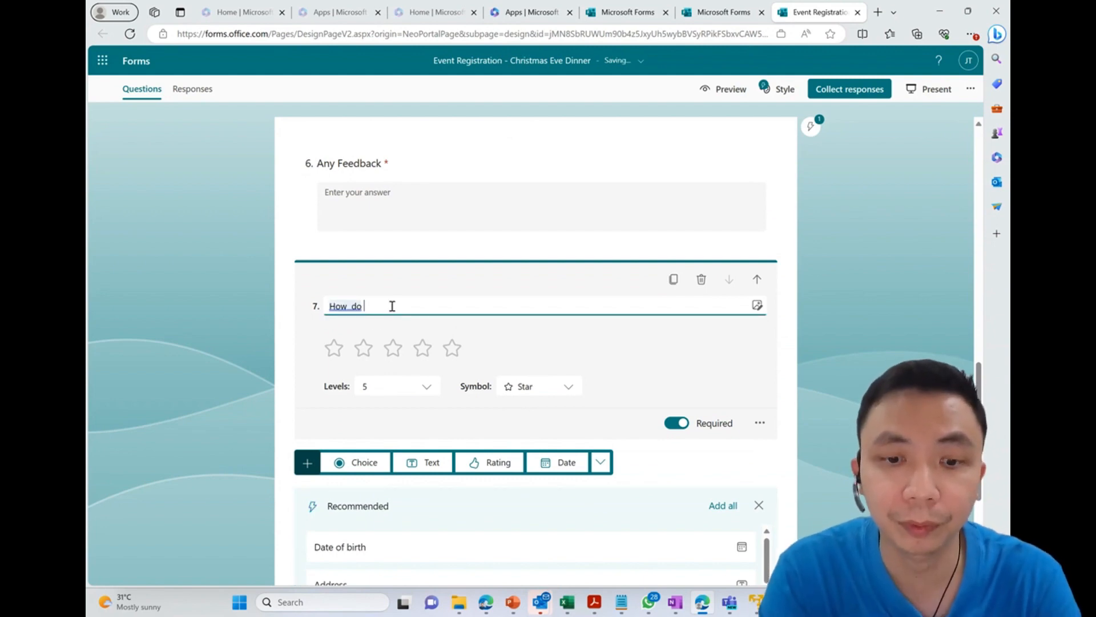
{"action": "key", "text": "BackSpace"}
{"action": "key", "text": "BackSpace"}
{"action": "key", "text": "BackSpace"}
{"action": "type", "text": "do you"}
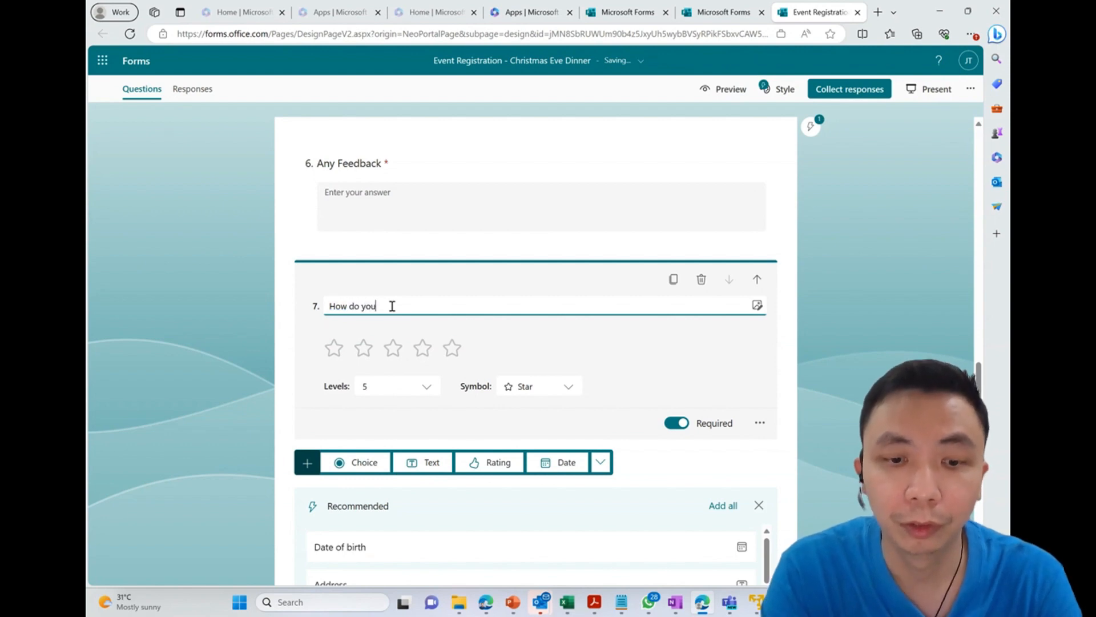
{"action": "type", "text": " find the registration process?"}
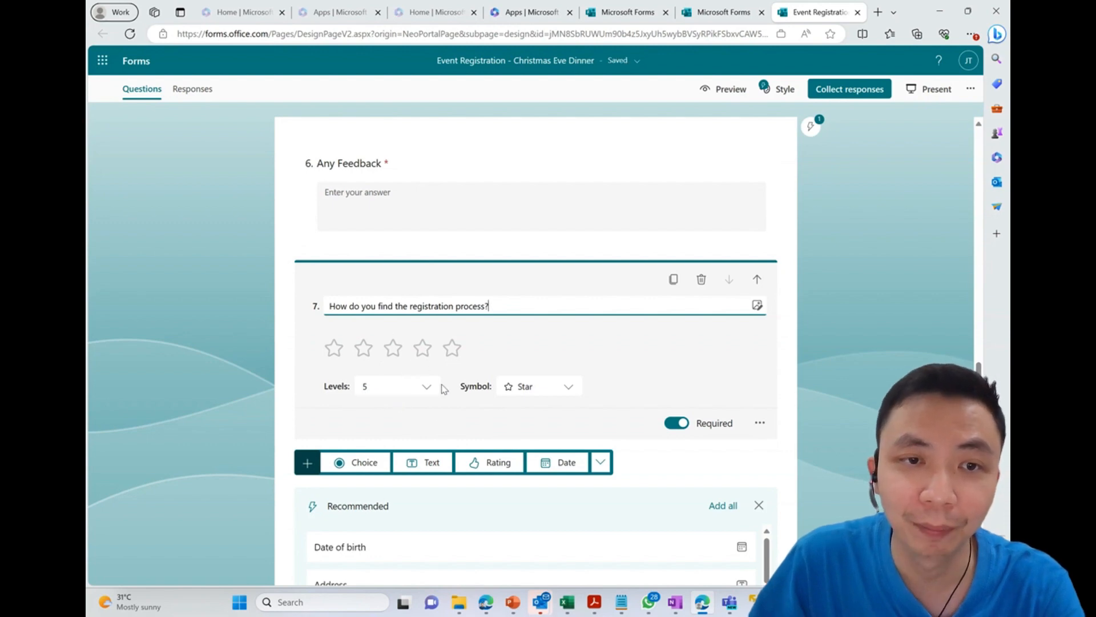
Check the rating question's level choices and set its symbol to Trophy after trying Number and Heart
{"action": "left_click", "coordinate": [432, 388]}
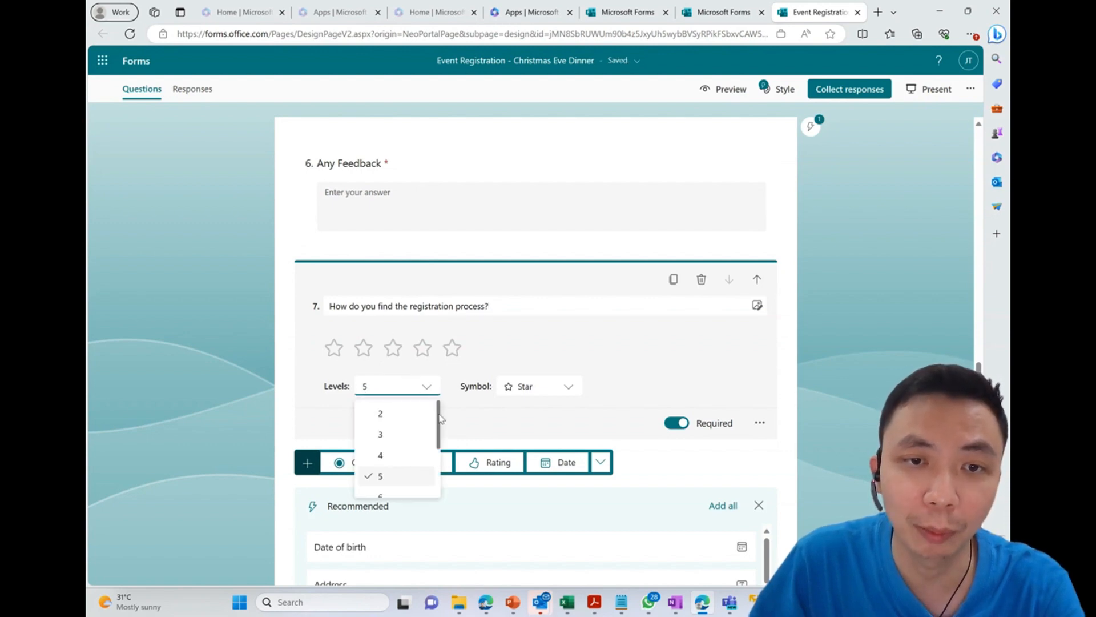
{"action": "mouse_move", "coordinate": [439, 414]}
{"action": "left_mouse_down"}
{"action": "mouse_move", "coordinate": [437, 478]}
{"action": "mouse_move", "coordinate": [444, 409]}
{"action": "left_mouse_up"}
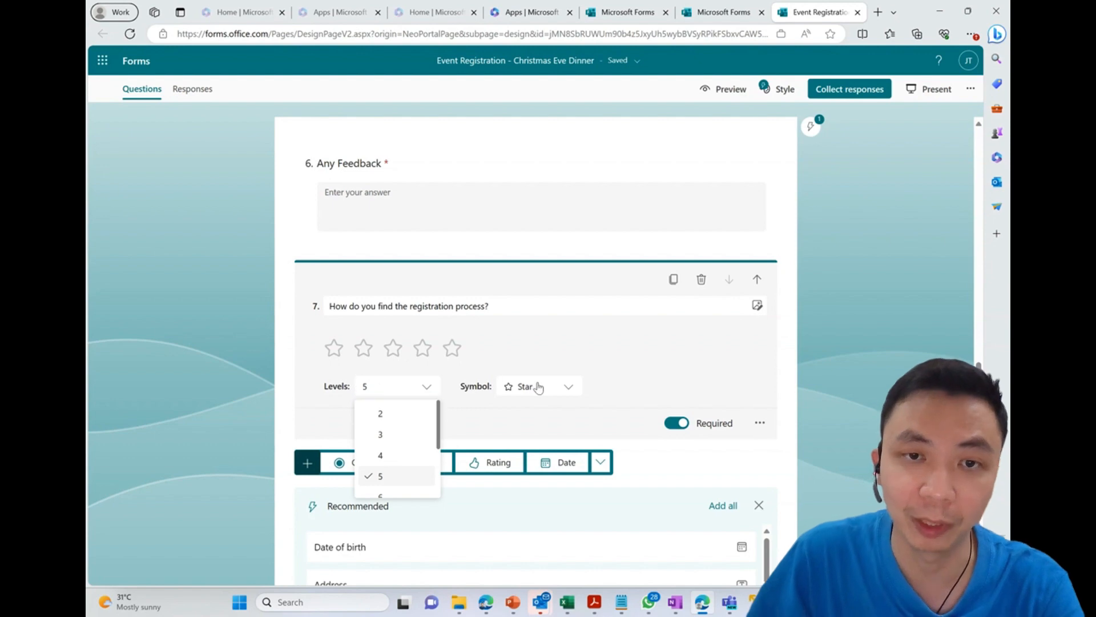
{"action": "left_click", "coordinate": [573, 397]}
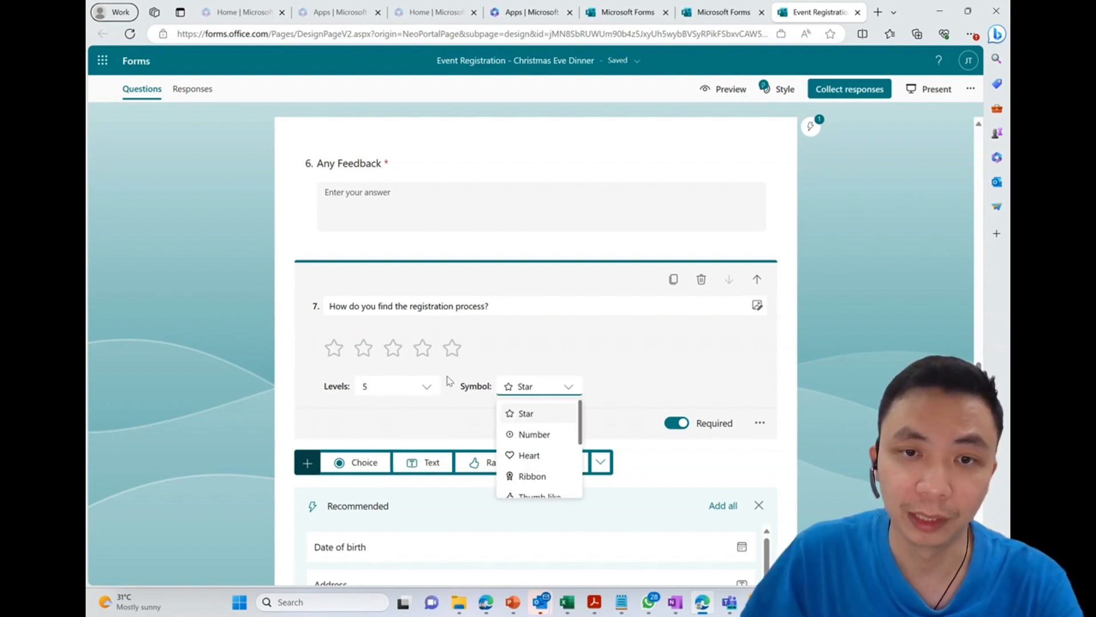
{"action": "left_click", "coordinate": [539, 435]}
{"action": "left_click", "coordinate": [568, 397]}
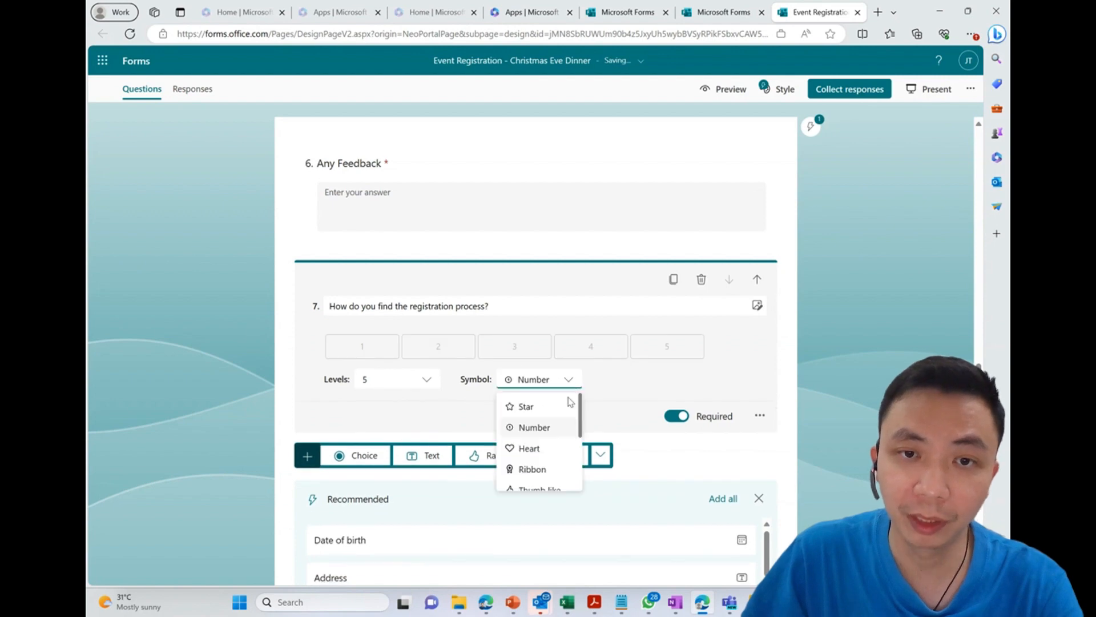
{"action": "left_click", "coordinate": [556, 455]}
{"action": "left_click", "coordinate": [569, 387]}
{"action": "scroll", "coordinate": [565, 457], "scroll_direction": "down", "scroll_amount": 3}
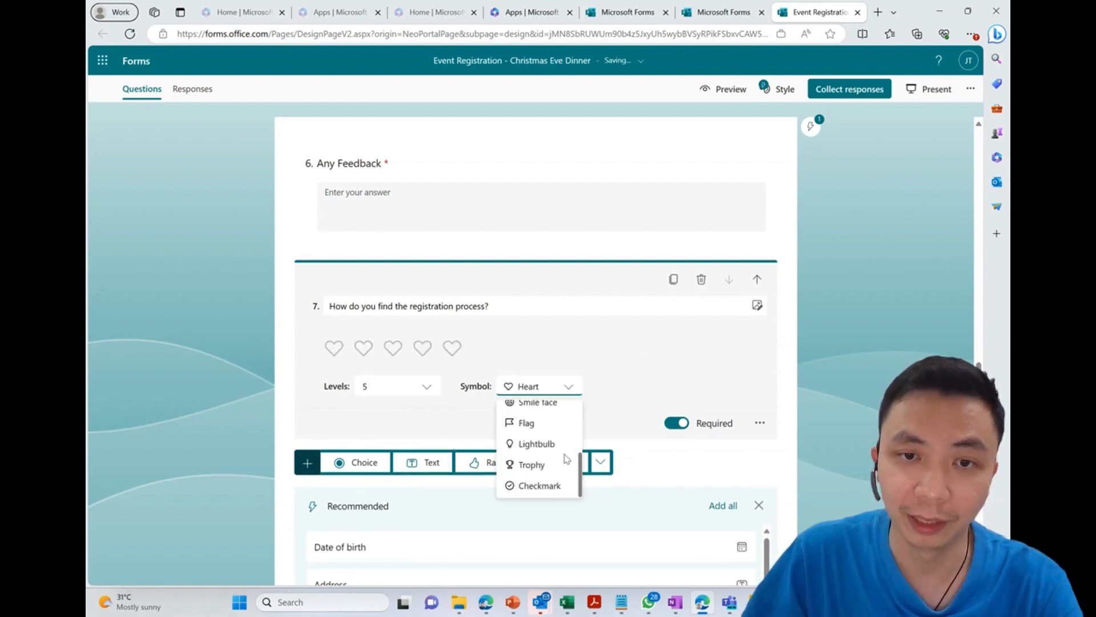
{"action": "left_click", "coordinate": [550, 466]}
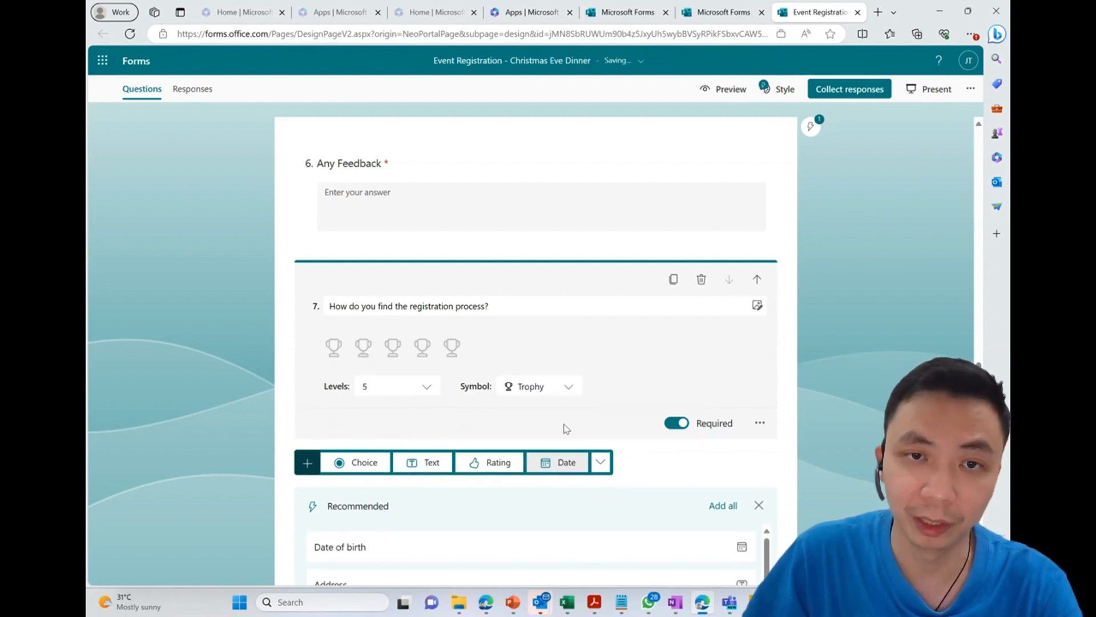
{"action": "left_click", "coordinate": [568, 391]}
{"action": "left_click", "coordinate": [648, 381]}
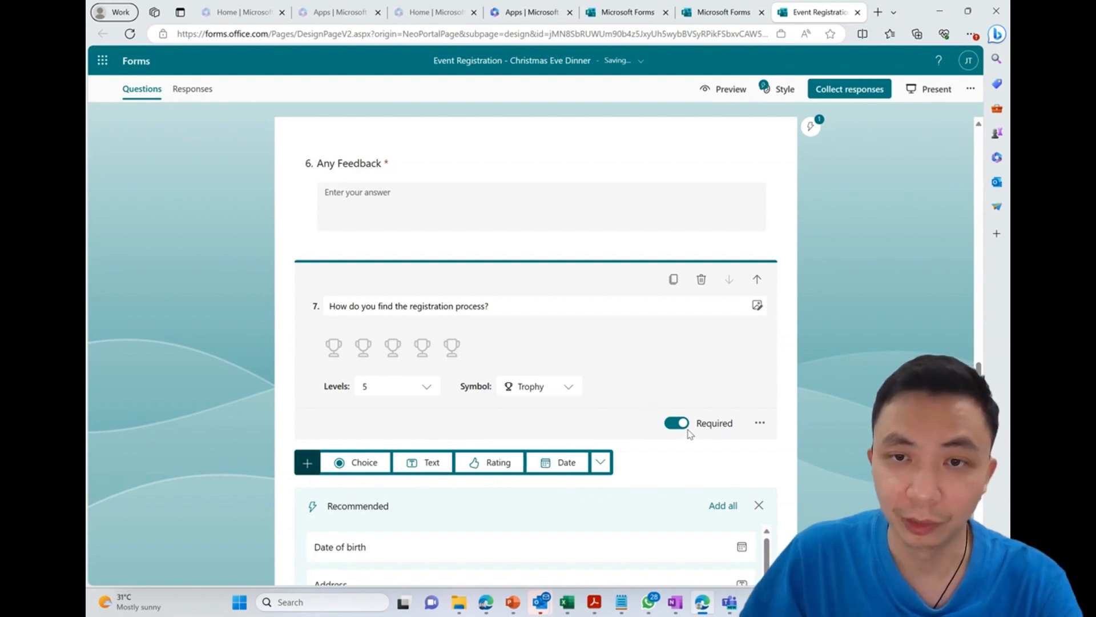
Add a Date question titled "Joining date" below the registration process rating question
{"action": "scroll", "coordinate": [658, 387], "scroll_direction": "down", "scroll_amount": 2}
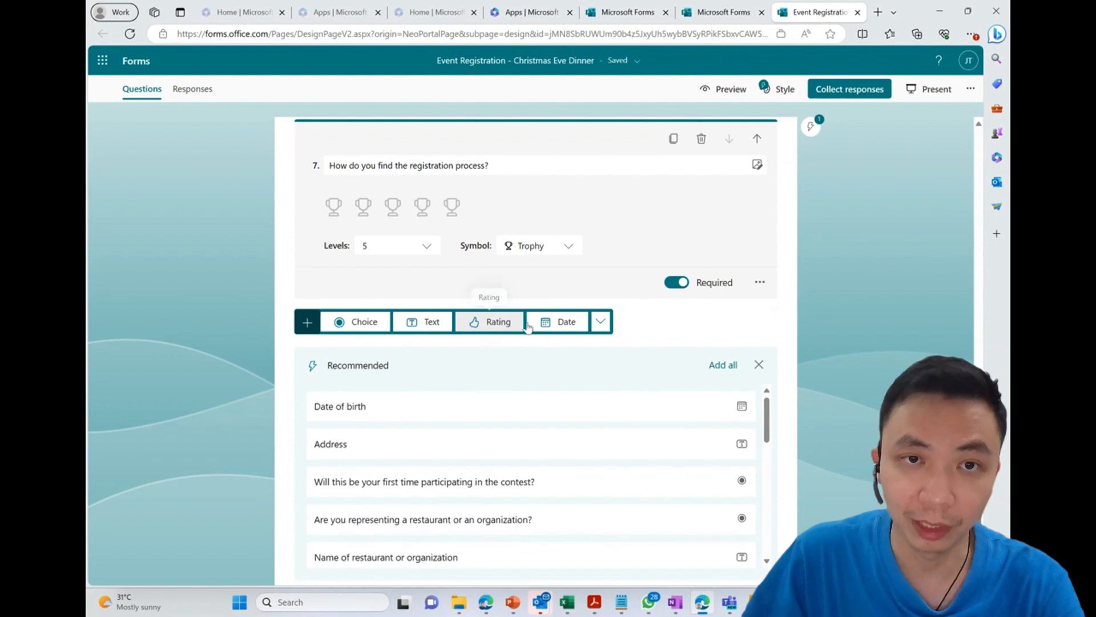
{"action": "left_click", "coordinate": [554, 323]}
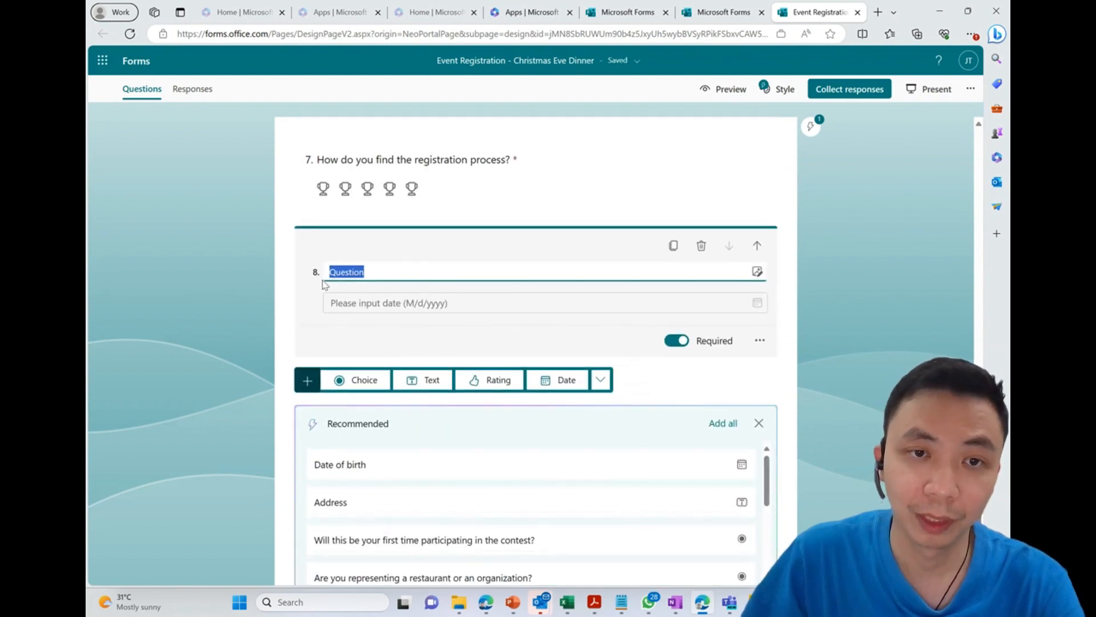
{"action": "left_click", "coordinate": [758, 303]}
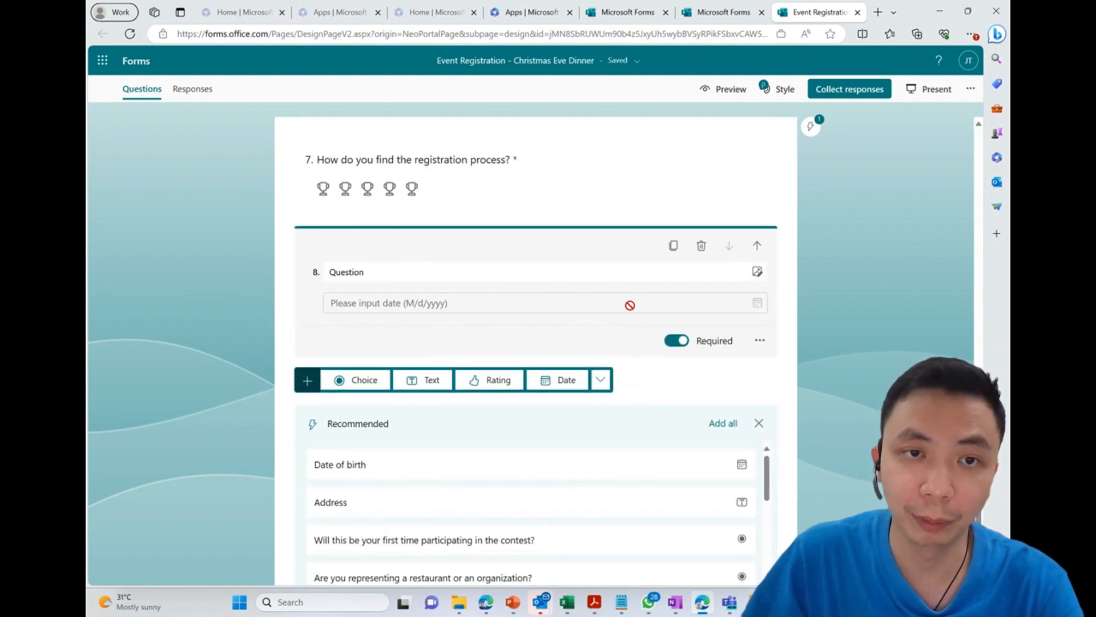
{"action": "left_click", "coordinate": [394, 277]}
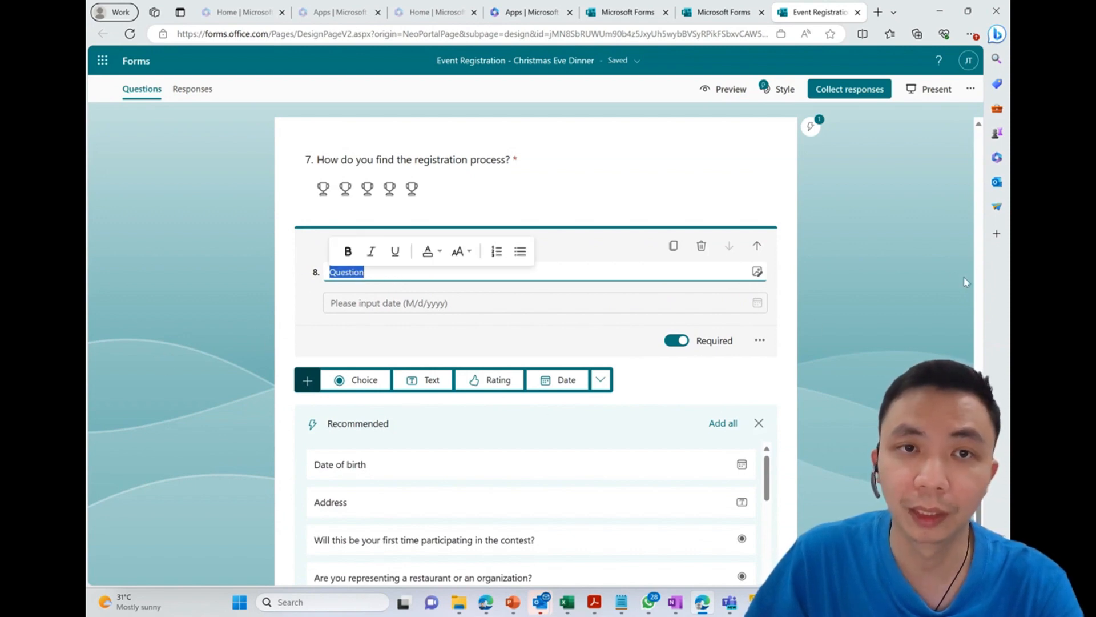
{"action": "type", "text": "Prefe"}
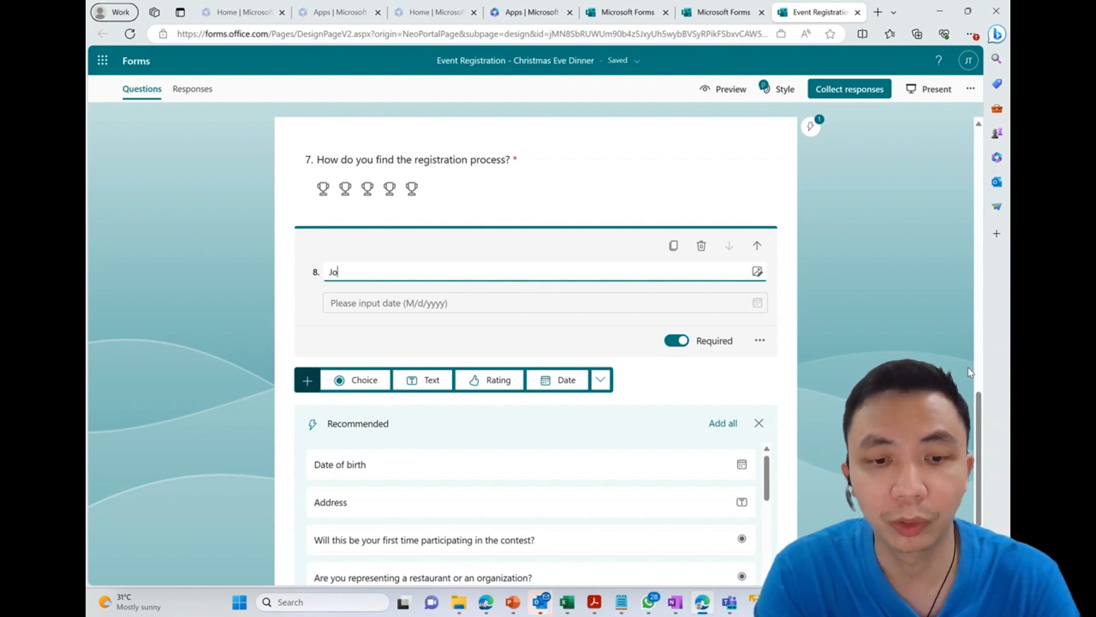
{"action": "type", "text": "te"}
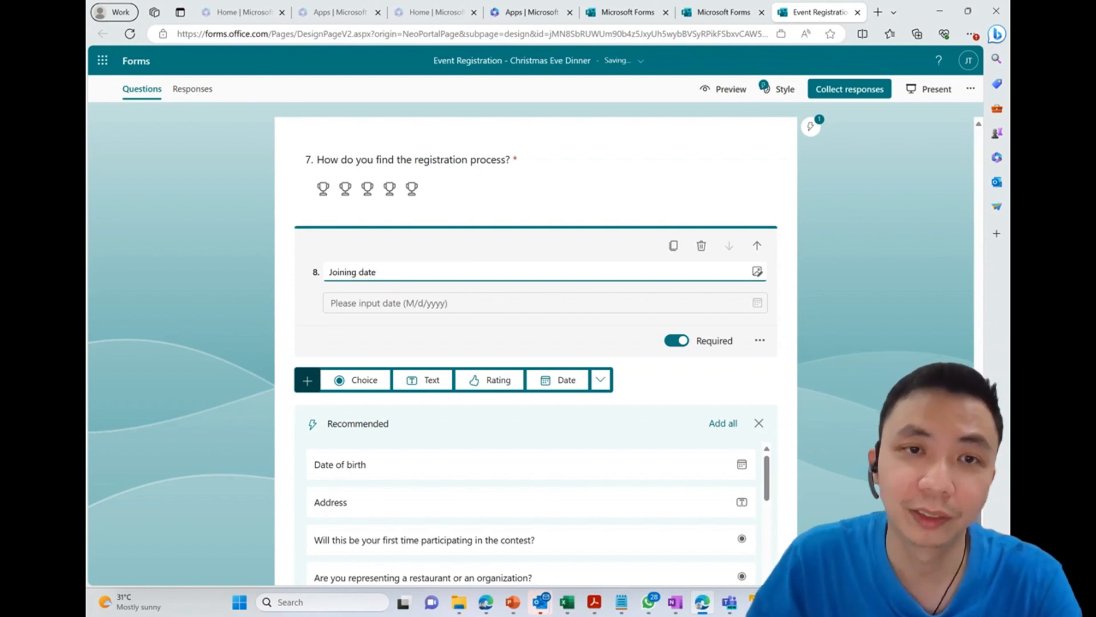
{"action": "left_click", "coordinate": [555, 348]}
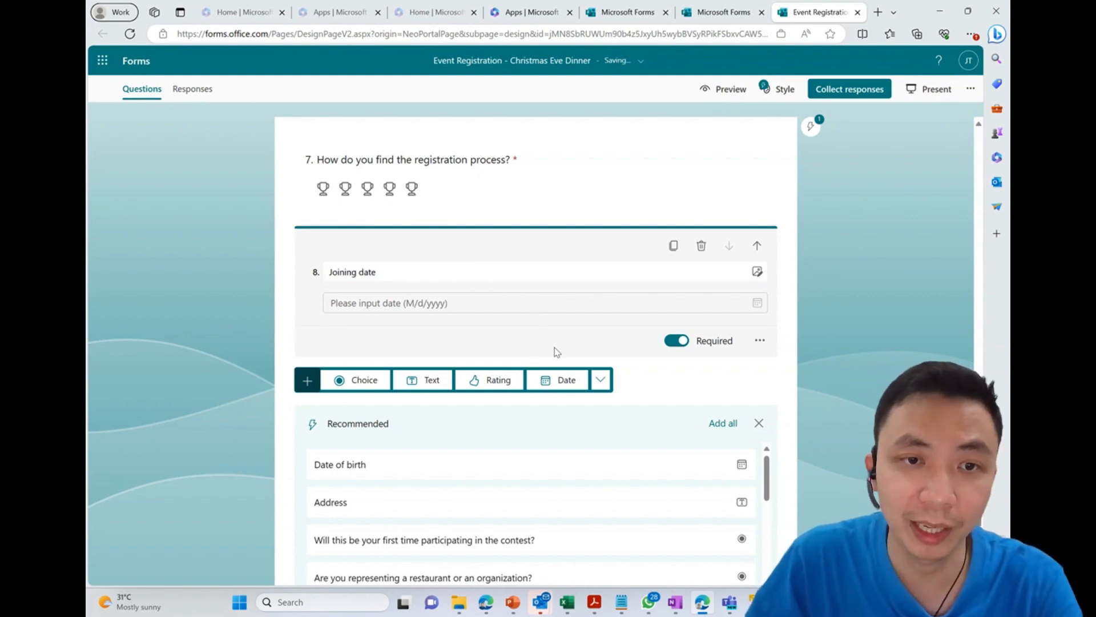
Add an Upload File question titled "Provide your recent profile picture" below the Joining date question
{"action": "left_click", "coordinate": [601, 381]}
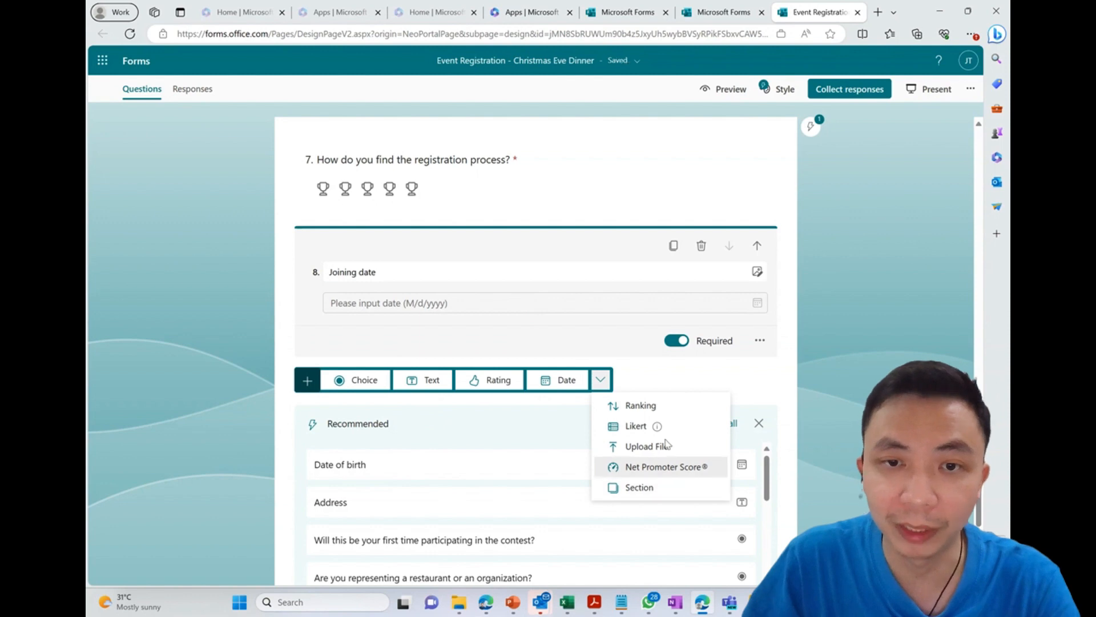
{"action": "left_click", "coordinate": [634, 447]}
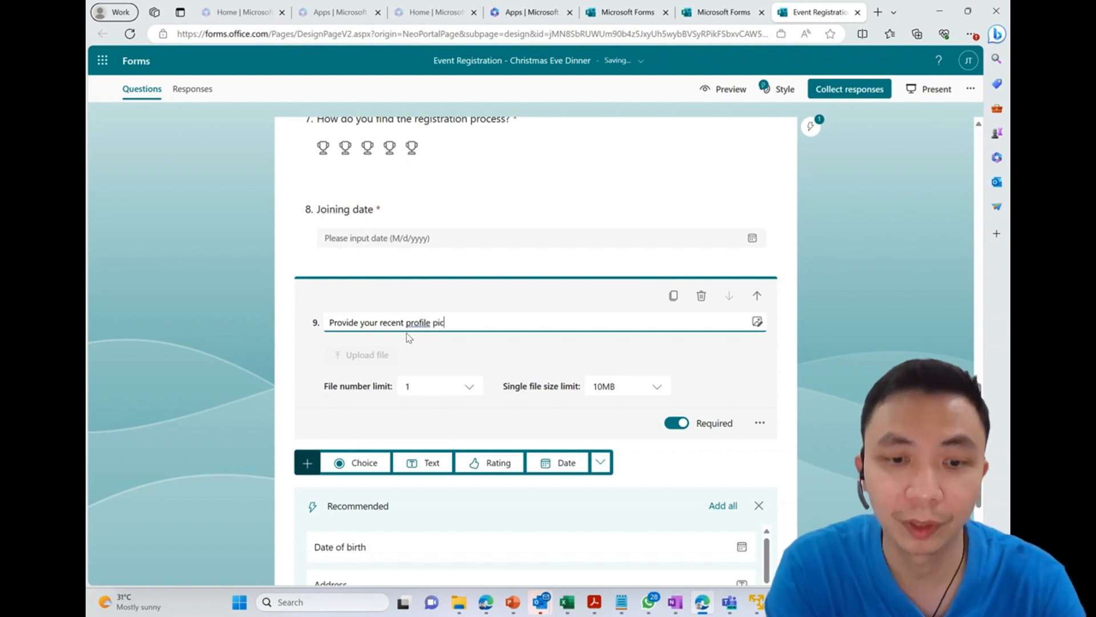
{"action": "left_click", "coordinate": [497, 349]}
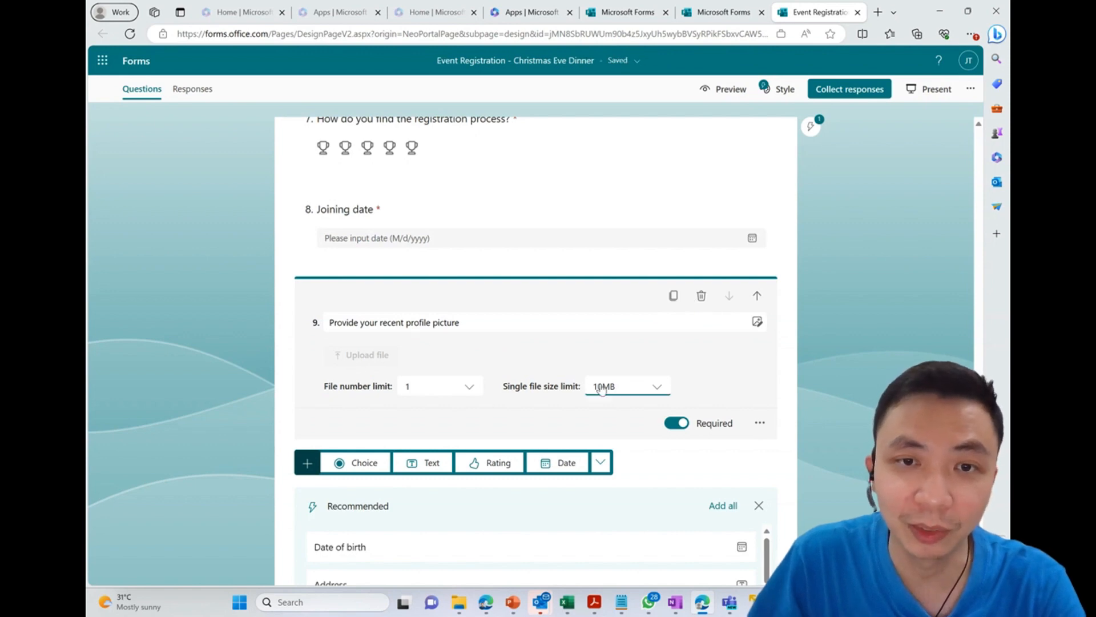
Examine the file number limit and single file size limit choices of the profile picture upload question
{"action": "left_click", "coordinate": [645, 389]}
{"action": "left_click", "coordinate": [468, 389]}
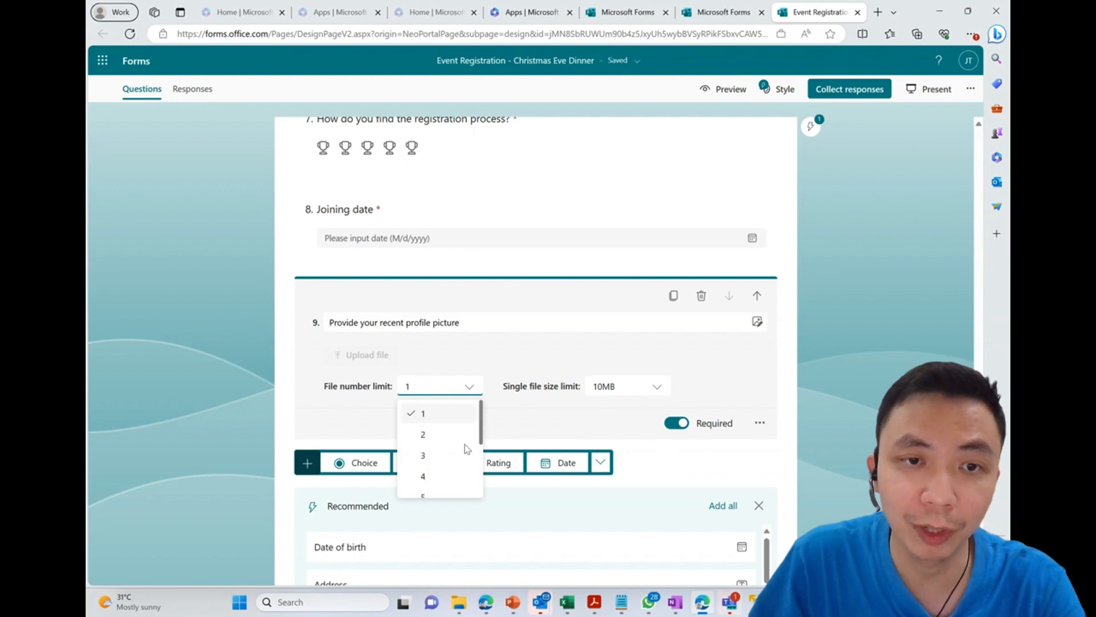
{"action": "left_click", "coordinate": [605, 363]}
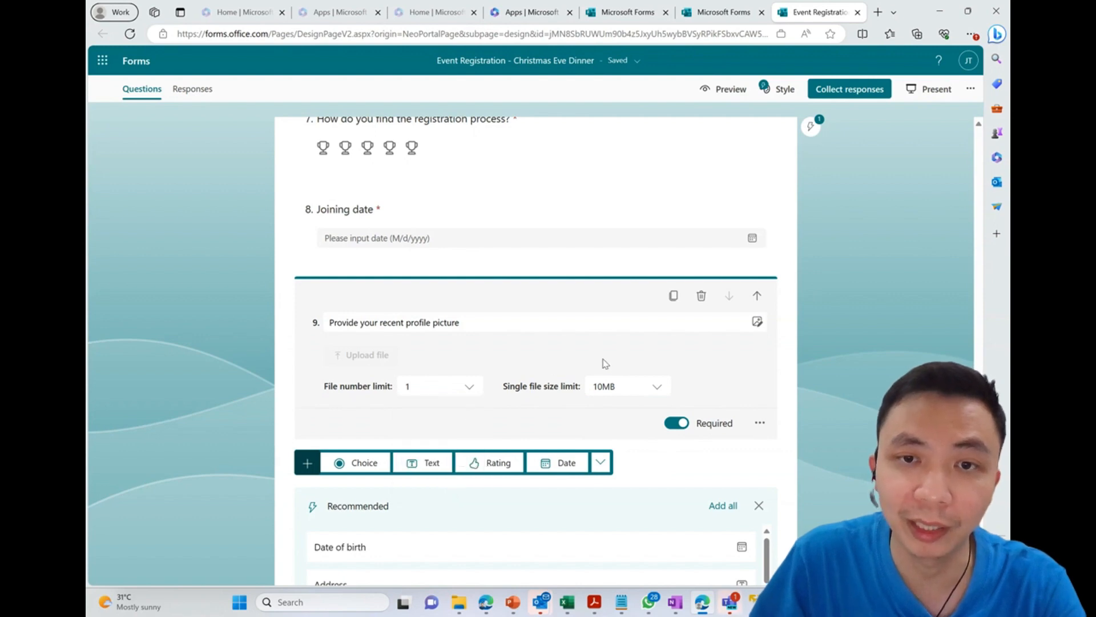
{"action": "left_click", "coordinate": [657, 390]}
{"action": "left_click", "coordinate": [627, 355]}
{"action": "scroll", "coordinate": [617, 355], "scroll_direction": "down", "scroll_amount": 2}
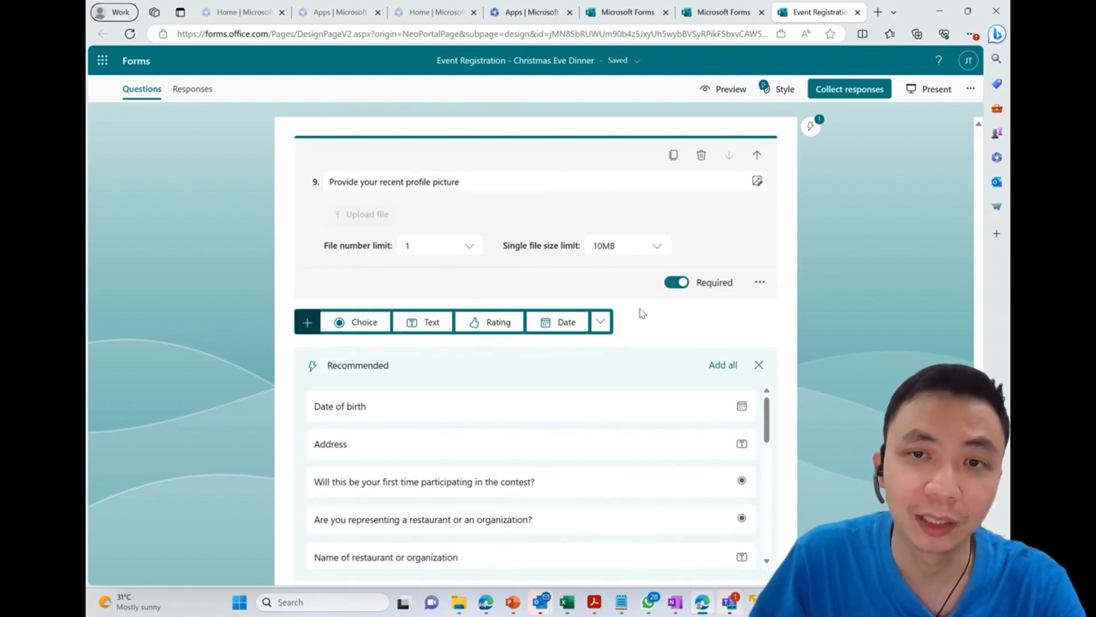
{"action": "left_click", "coordinate": [648, 249]}
{"action": "left_click", "coordinate": [708, 234]}
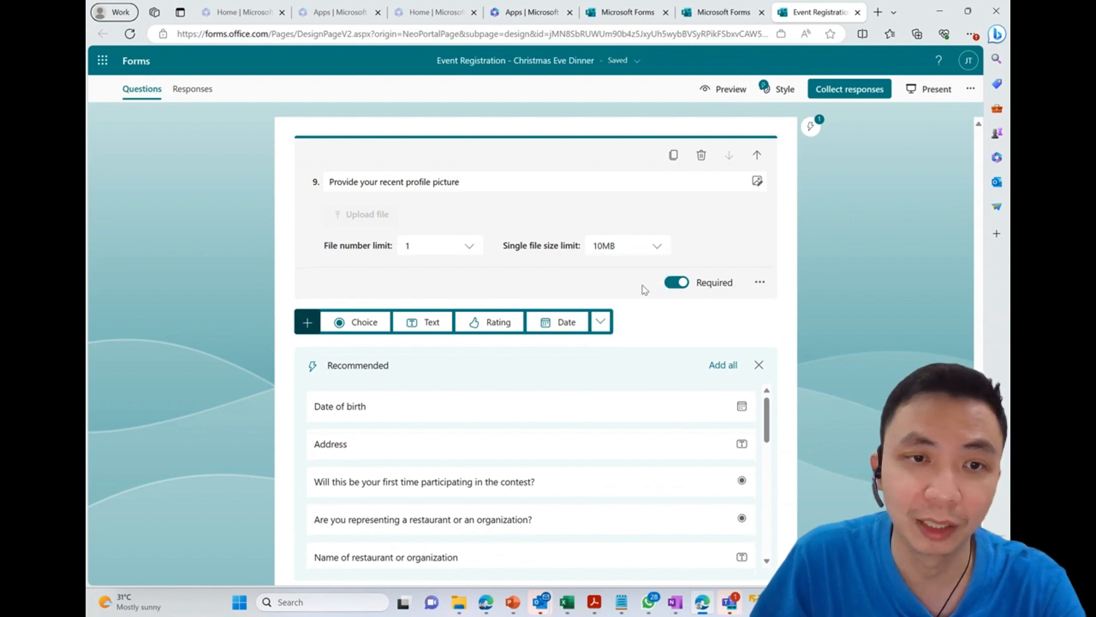
{"action": "scroll", "coordinate": [624, 288], "scroll_direction": "down", "scroll_amount": 2}
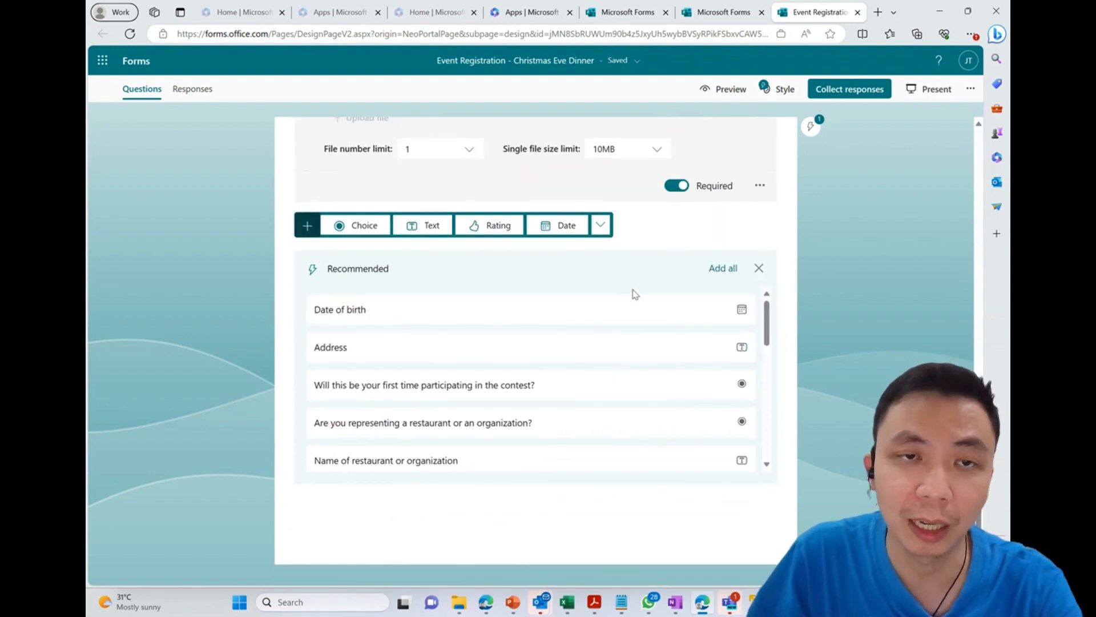
{"action": "scroll", "coordinate": [635, 294], "scroll_direction": "up", "scroll_amount": 4}
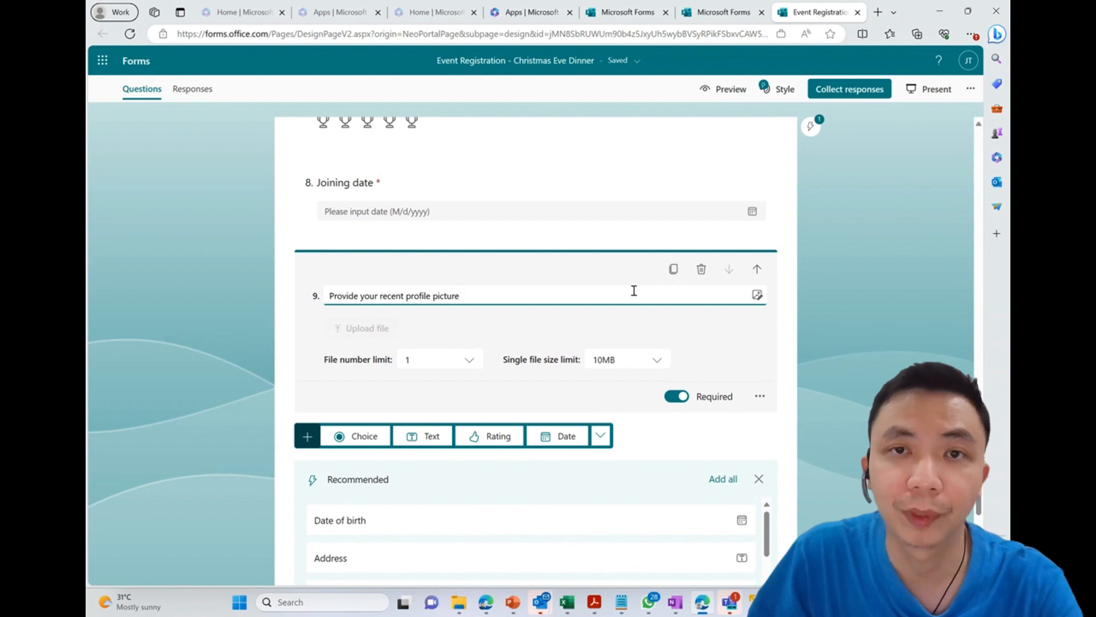
Apply the suggested animated style with the frosted cupcakes background to the Christmas Eve dinner registration form
{"action": "scroll", "coordinate": [634, 291], "scroll_direction": "up", "scroll_amount": 20}
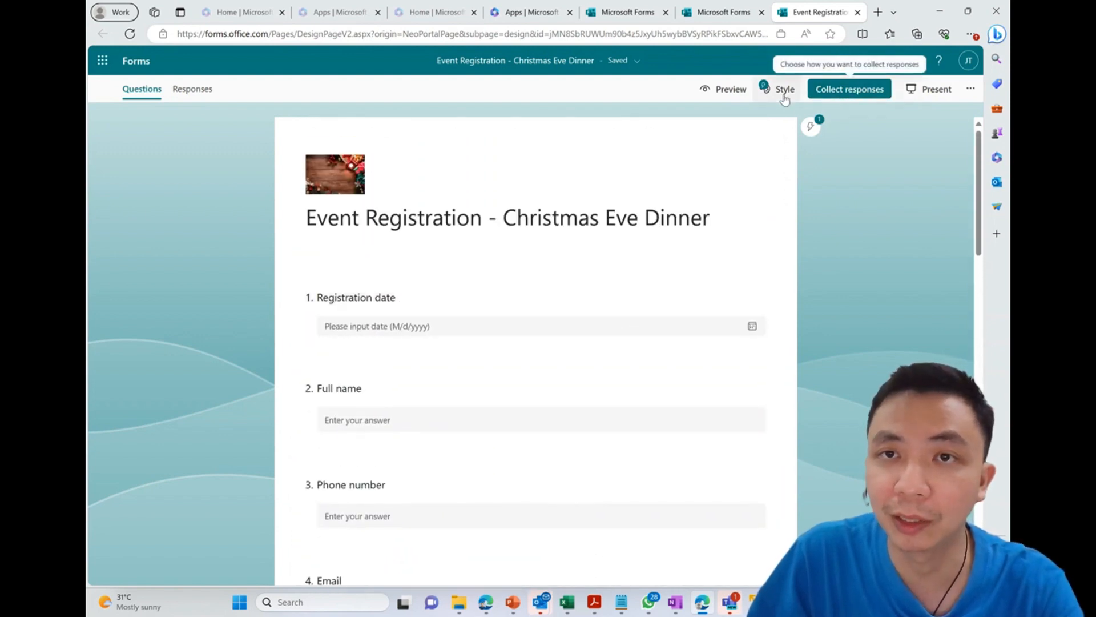
{"action": "left_click", "coordinate": [784, 90]}
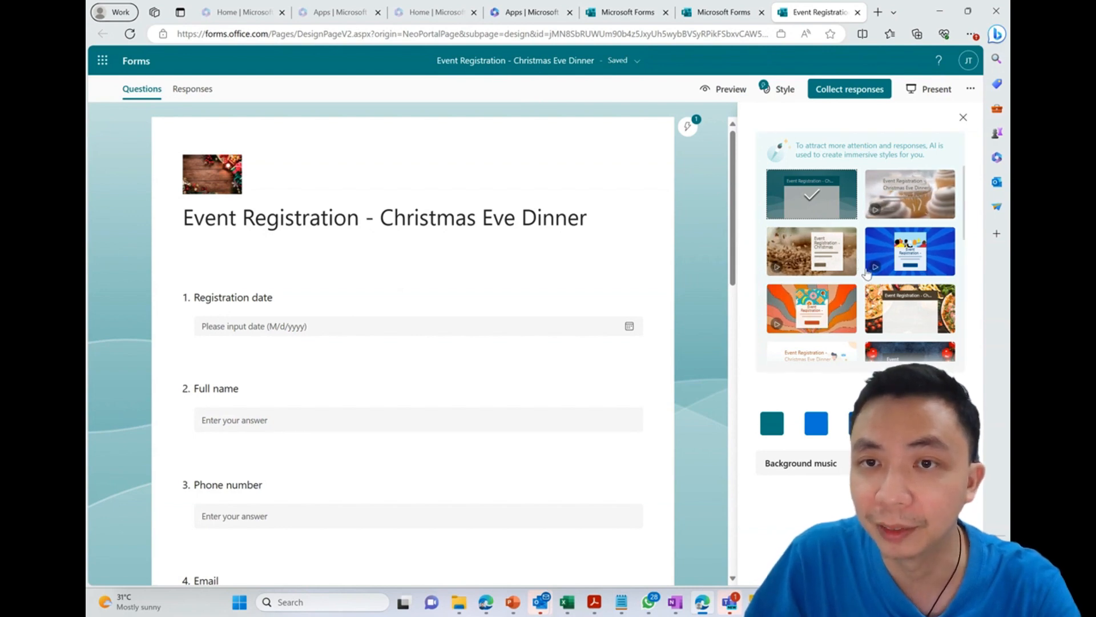
{"action": "left_click", "coordinate": [915, 202]}
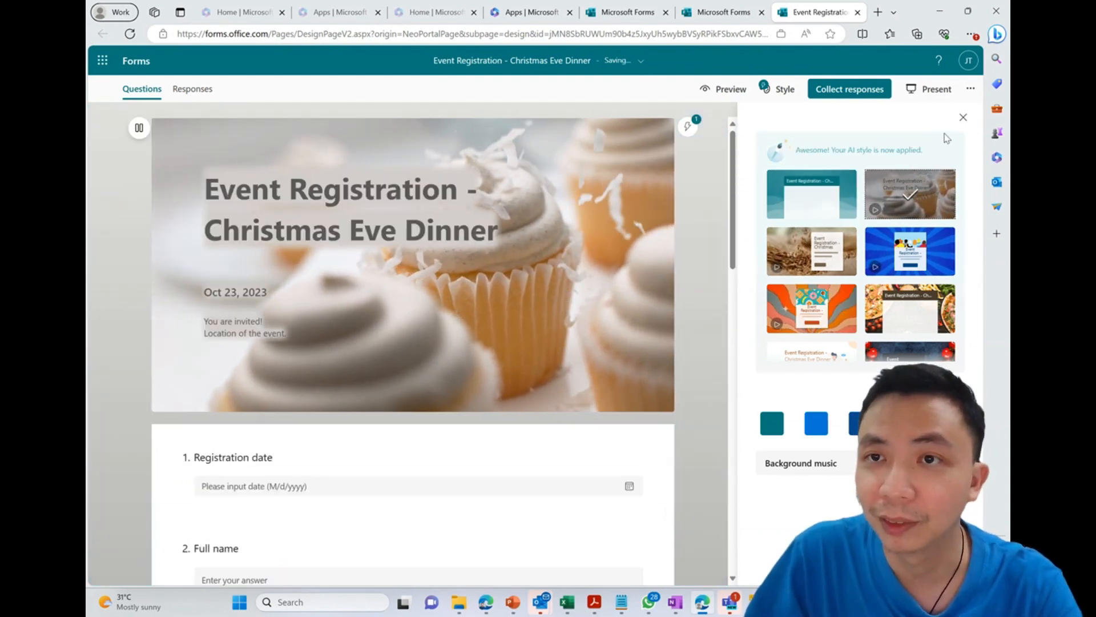
{"action": "left_click", "coordinate": [963, 118]}
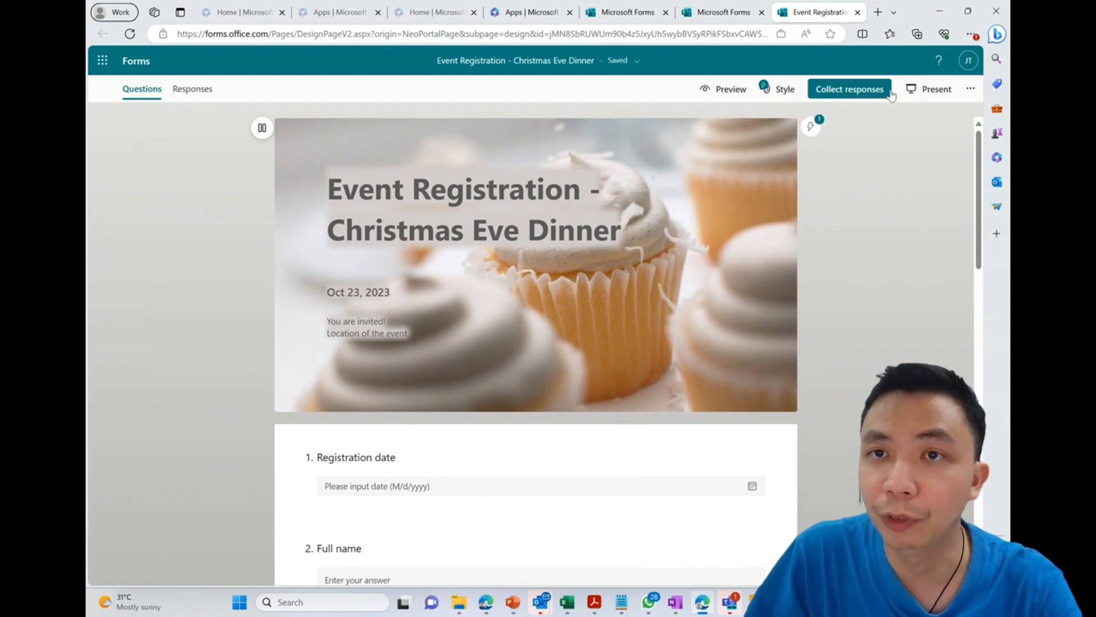
Preview the styled form, try the mobile and computer views, and return to editing the form
{"action": "left_click", "coordinate": [726, 89]}
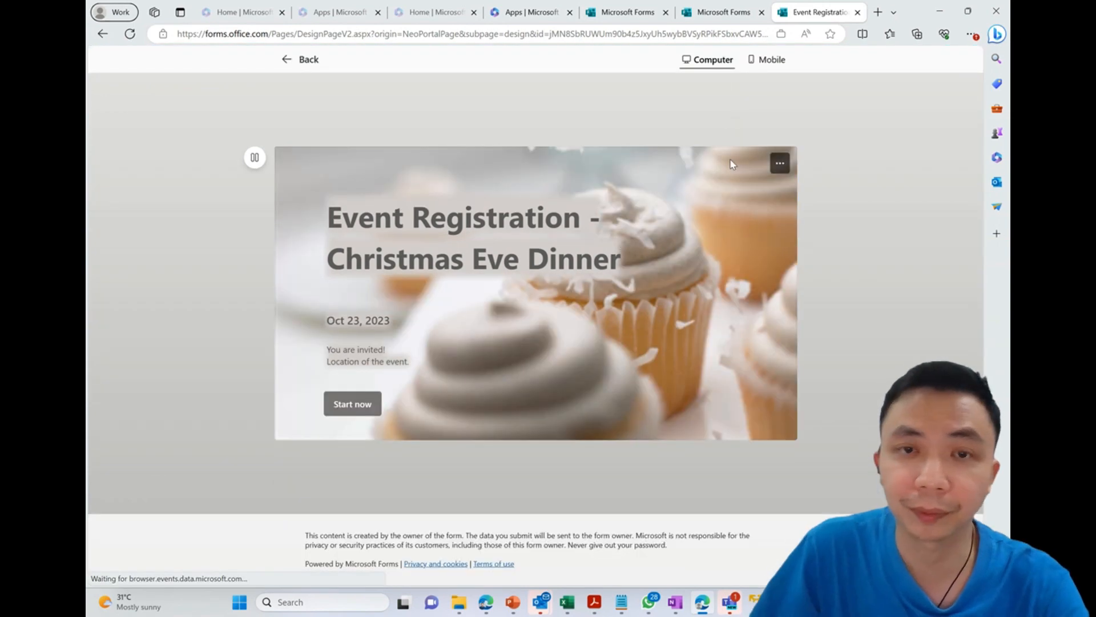
{"action": "left_click", "coordinate": [770, 60]}
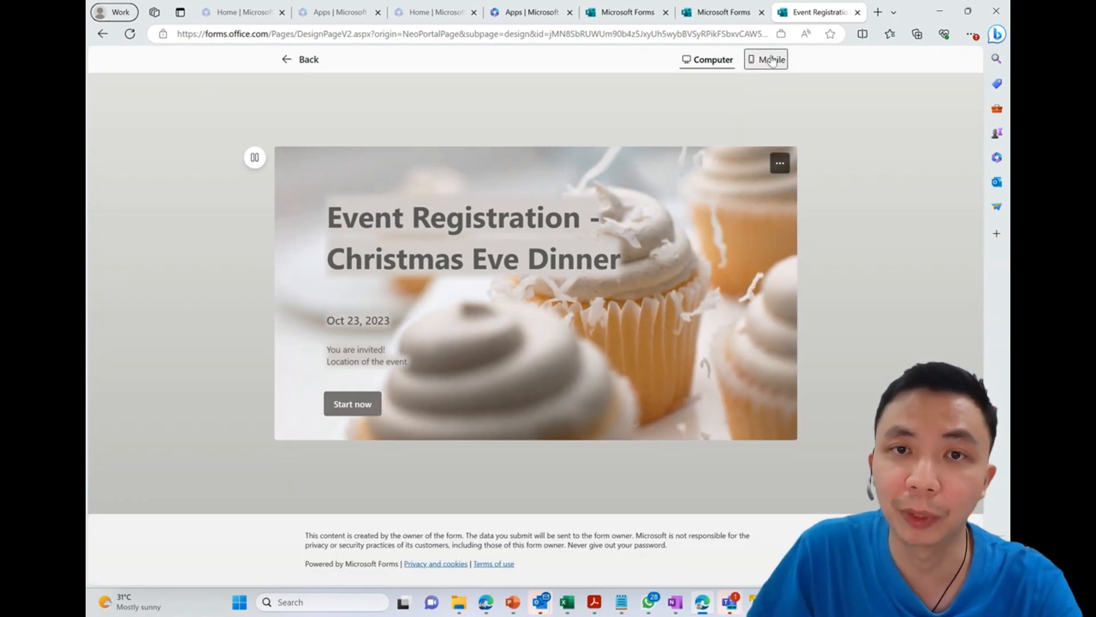
{"action": "left_click", "coordinate": [705, 61]}
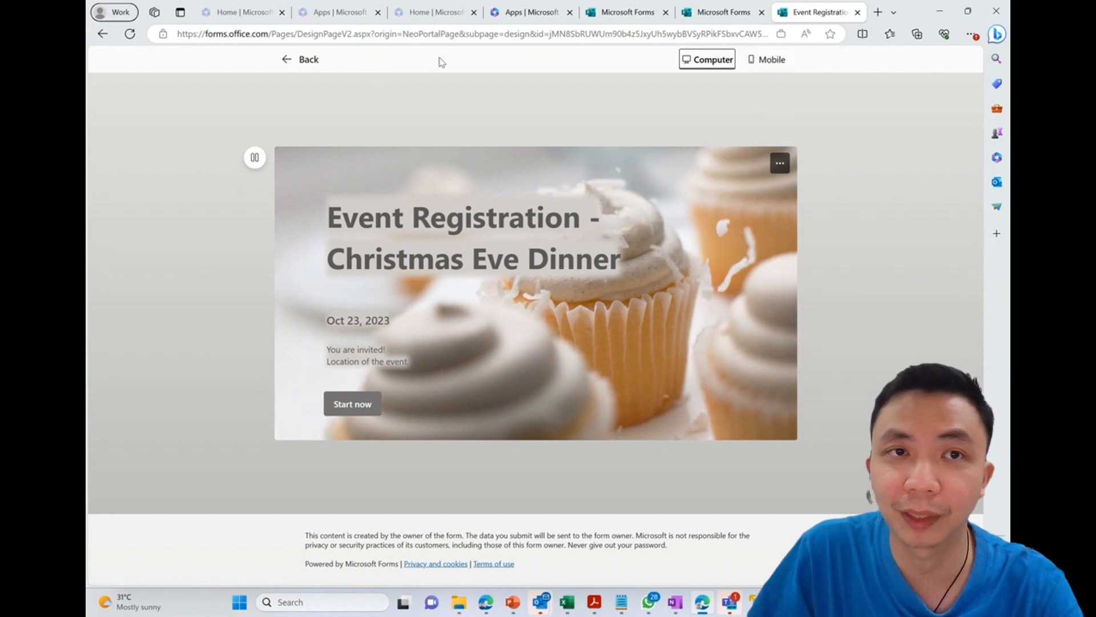
{"action": "left_click", "coordinate": [309, 59]}
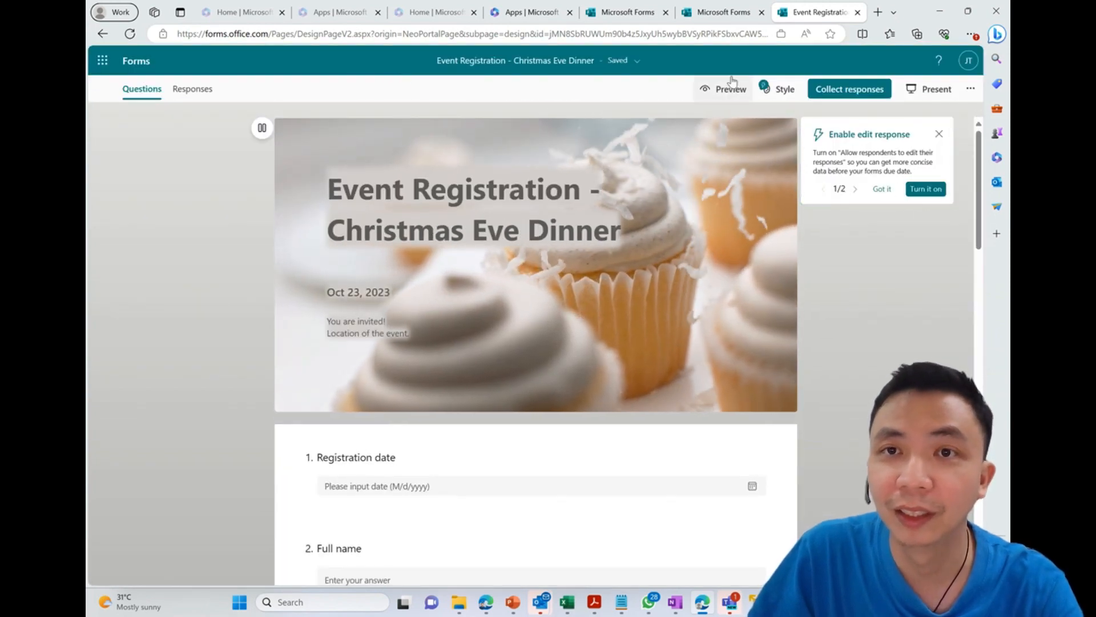
Present the form's live responses and page through the questions from Registration date to Joining date
{"action": "left_click", "coordinate": [929, 89]}
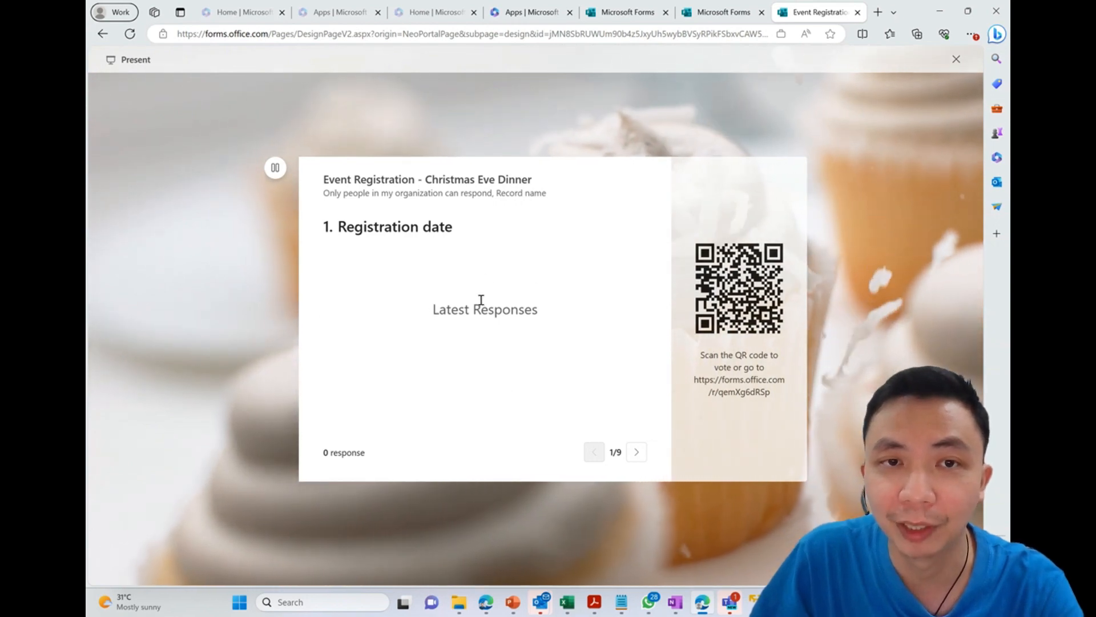
{"action": "left_click", "coordinate": [645, 460]}
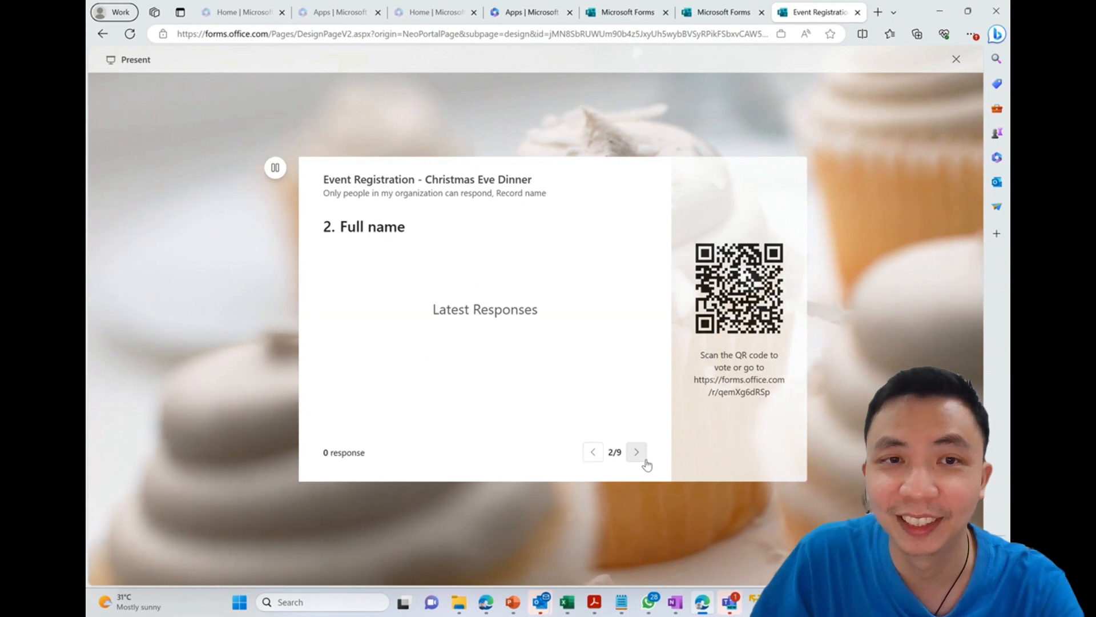
{"action": "left_click", "coordinate": [645, 461]}
{"action": "left_click", "coordinate": [645, 460]}
{"action": "left_click", "coordinate": [645, 460]}
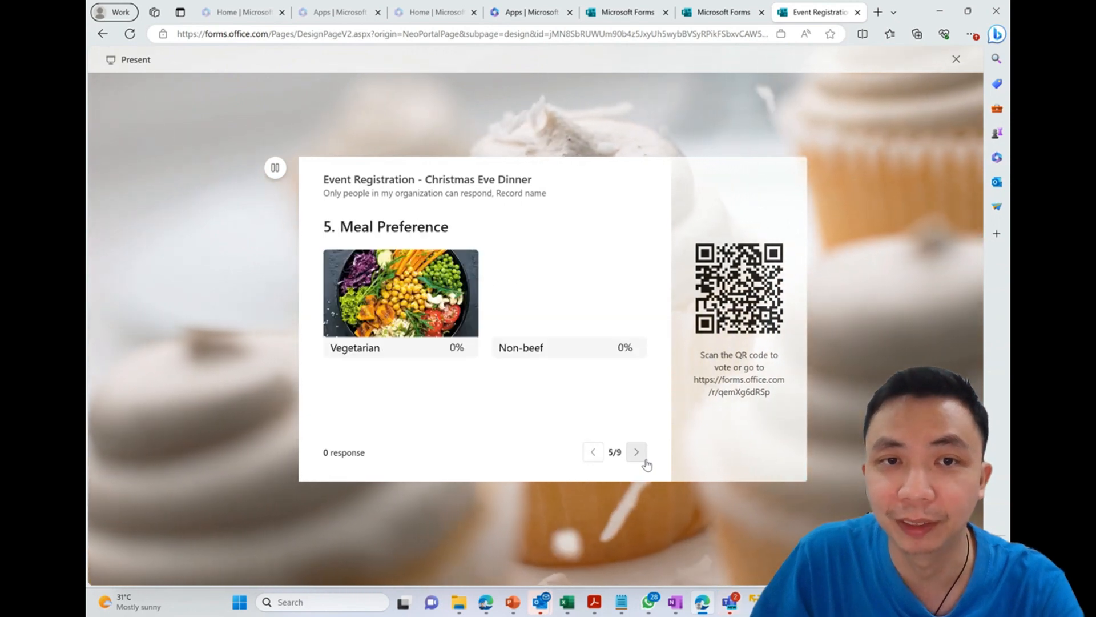
{"action": "left_click", "coordinate": [645, 460]}
{"action": "left_click", "coordinate": [645, 460]}
{"action": "left_click", "coordinate": [645, 460]}
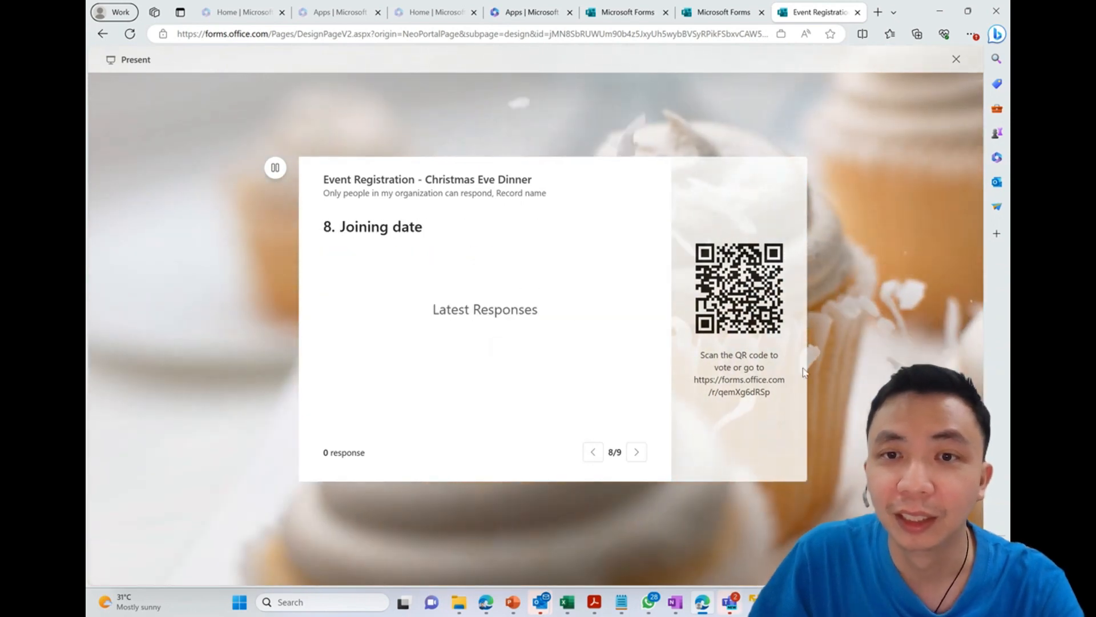